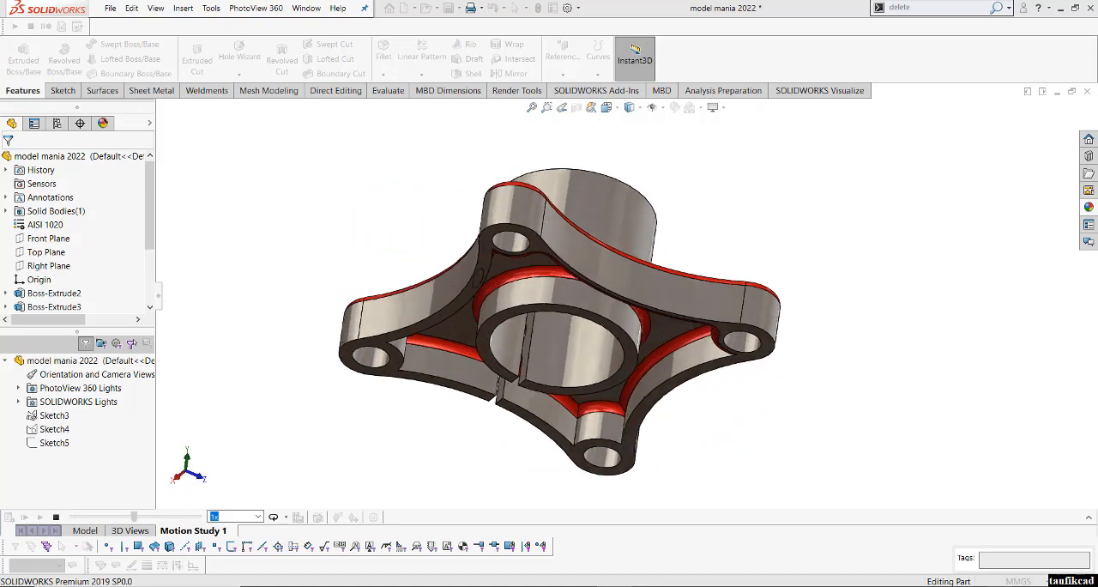
- Stop the motion study, return to the part model, and roll the feature history back to just before Boss-Extrude2
click(56, 517)
click(84, 530)
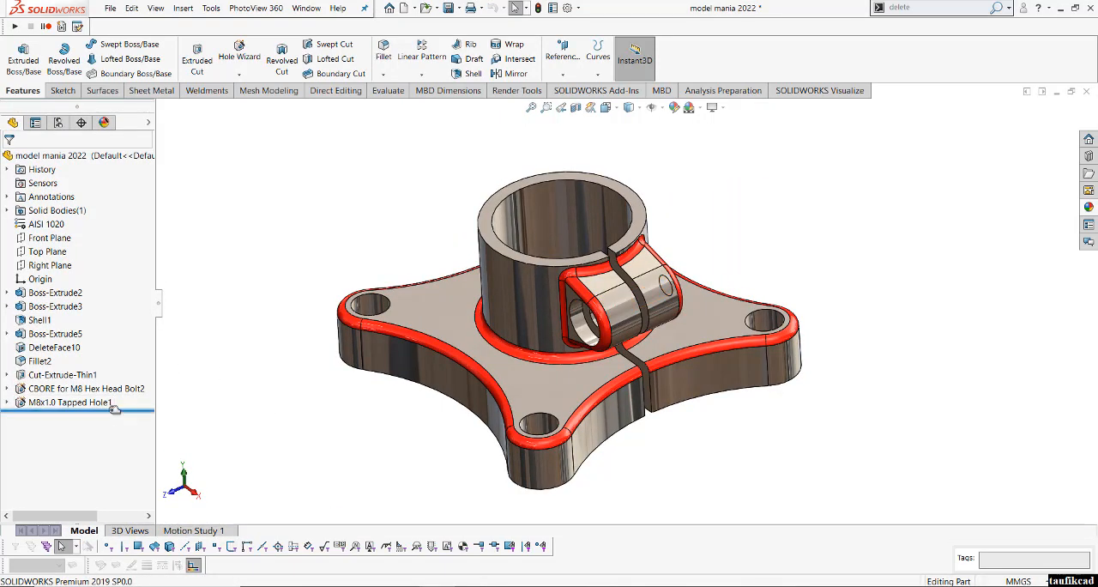
drag(115, 409, 143, 286)
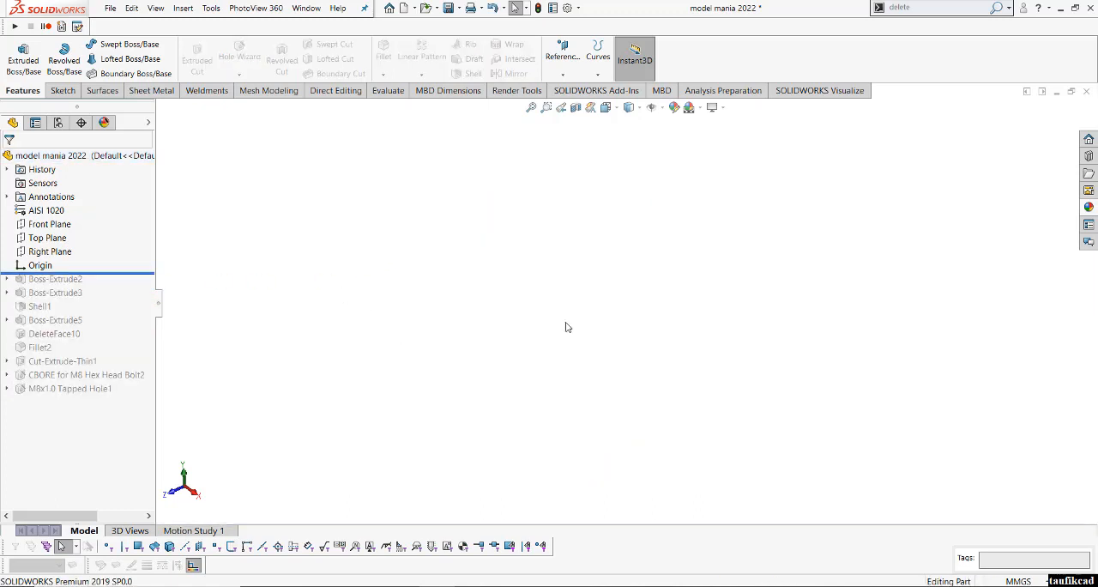
- Start a new sketch on the Top Plane and view it face-on
click(48, 236)
click(58, 223)
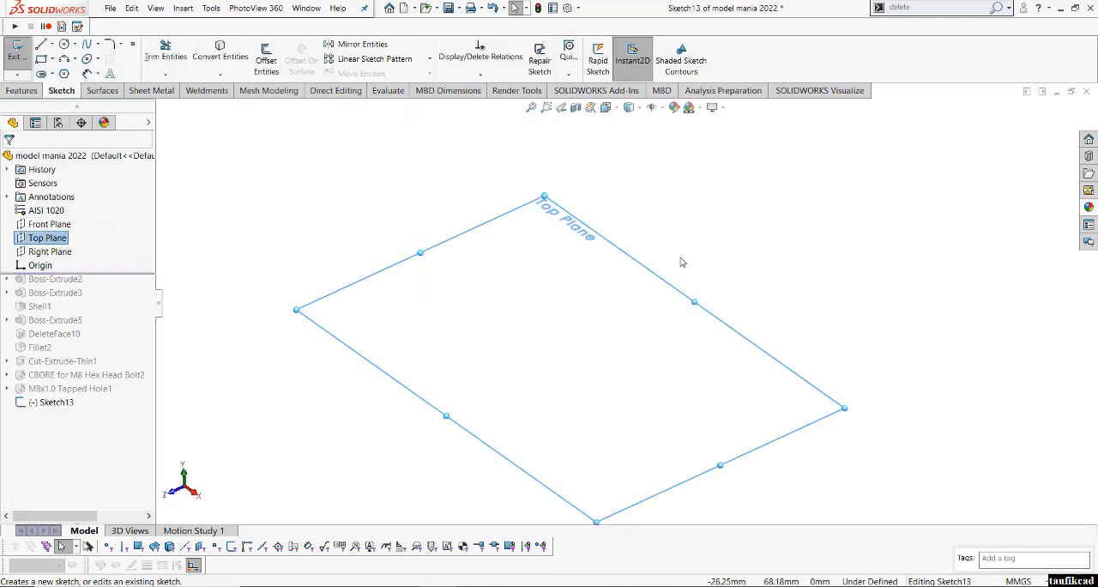
click(629, 107)
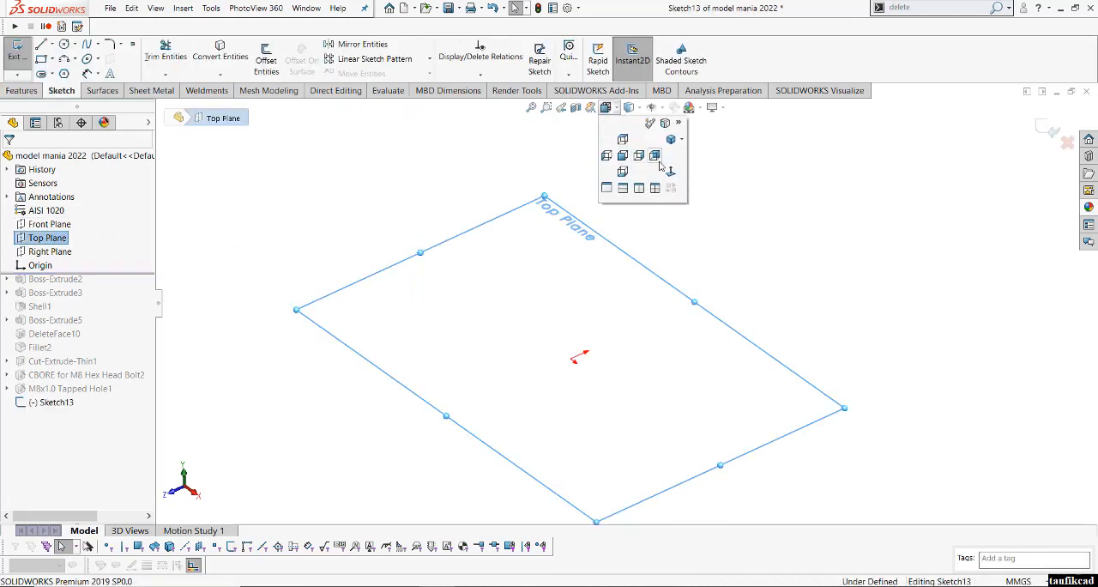
click(667, 169)
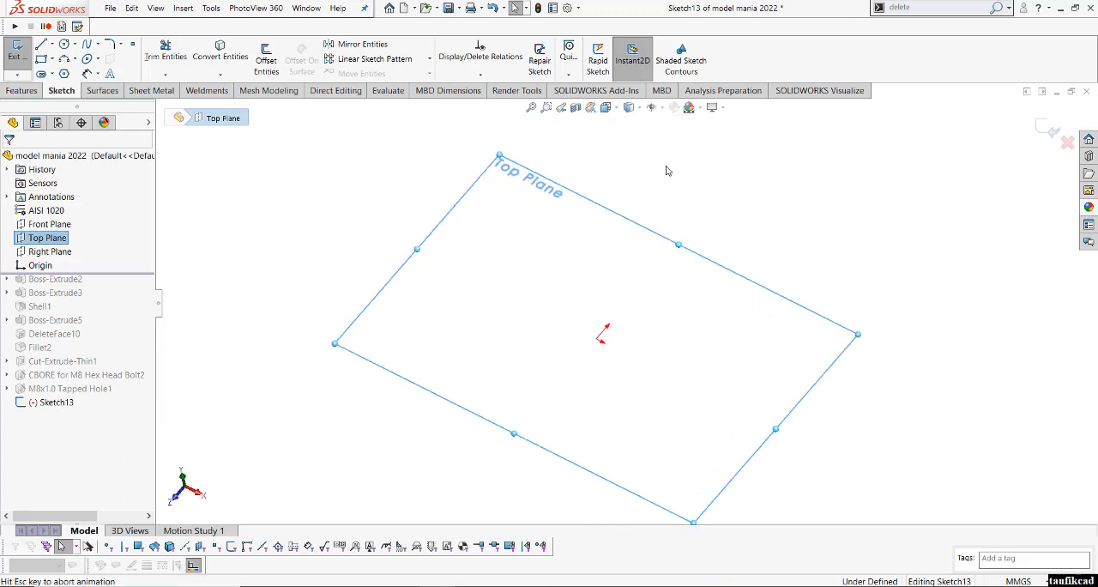
- Sketch two concentric circles centred on the origin with diameters of 50 mm and 60 mm
click(63, 44)
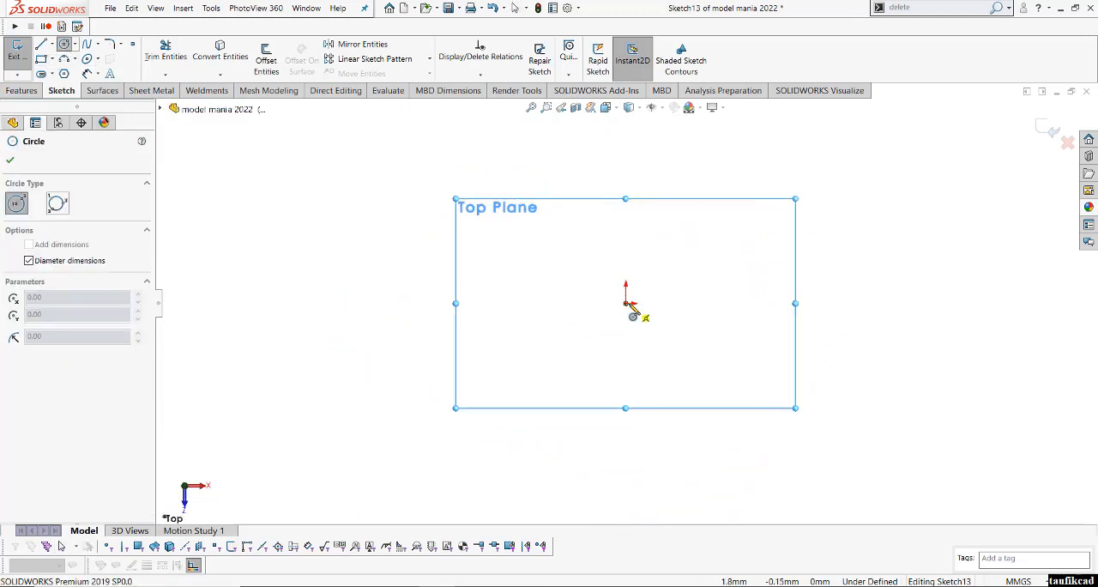
click(627, 303)
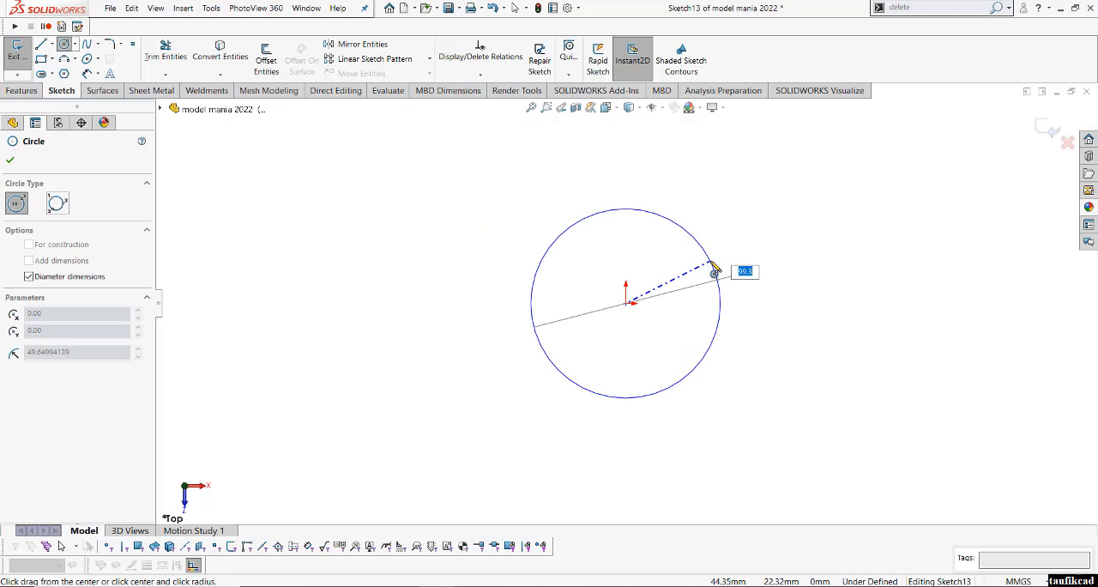
text(50)
key(Return)
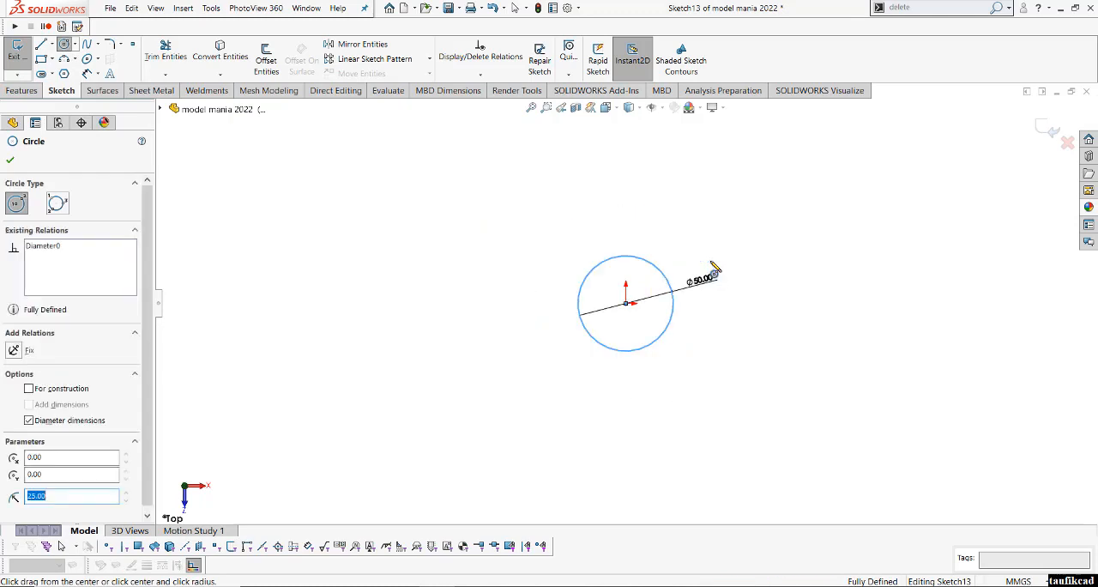
click(627, 304)
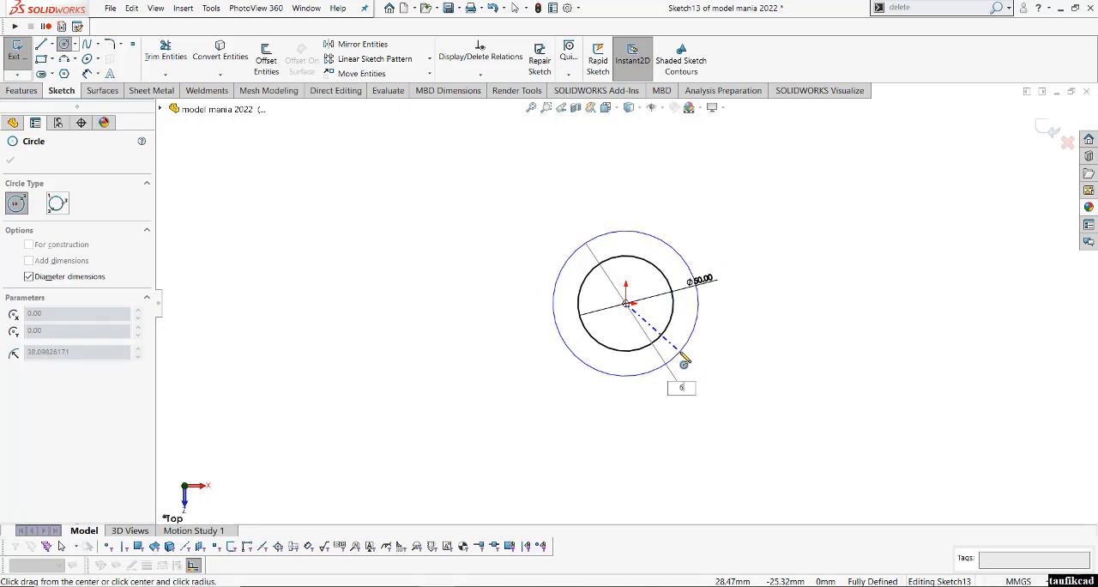
key(Return)
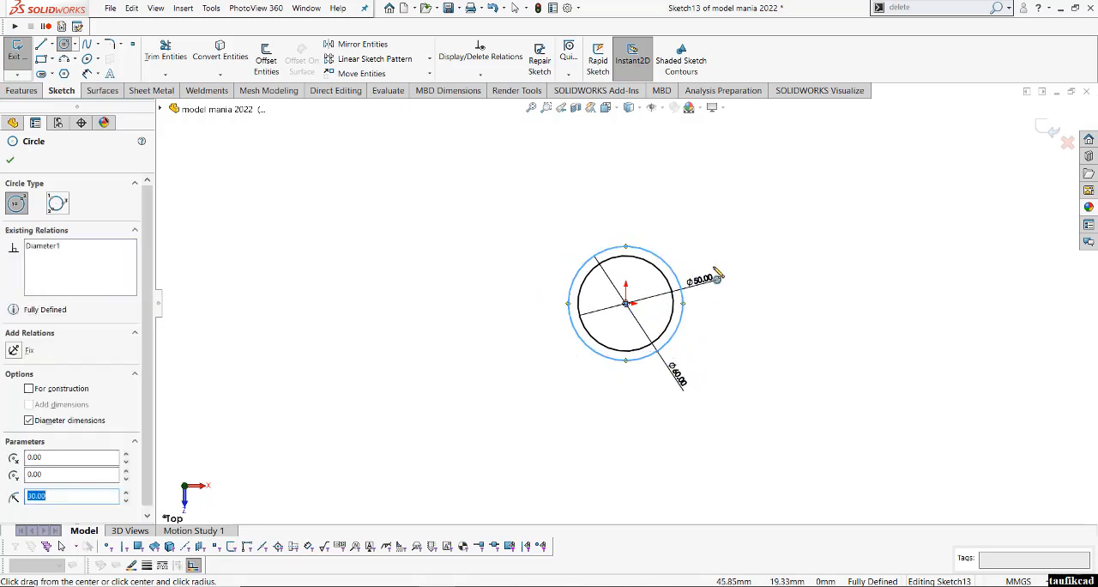
- Draw a construction line about 87 mm long from the origin diagonally up to the left
right_drag(754, 306, 699, 343)
key(Return)
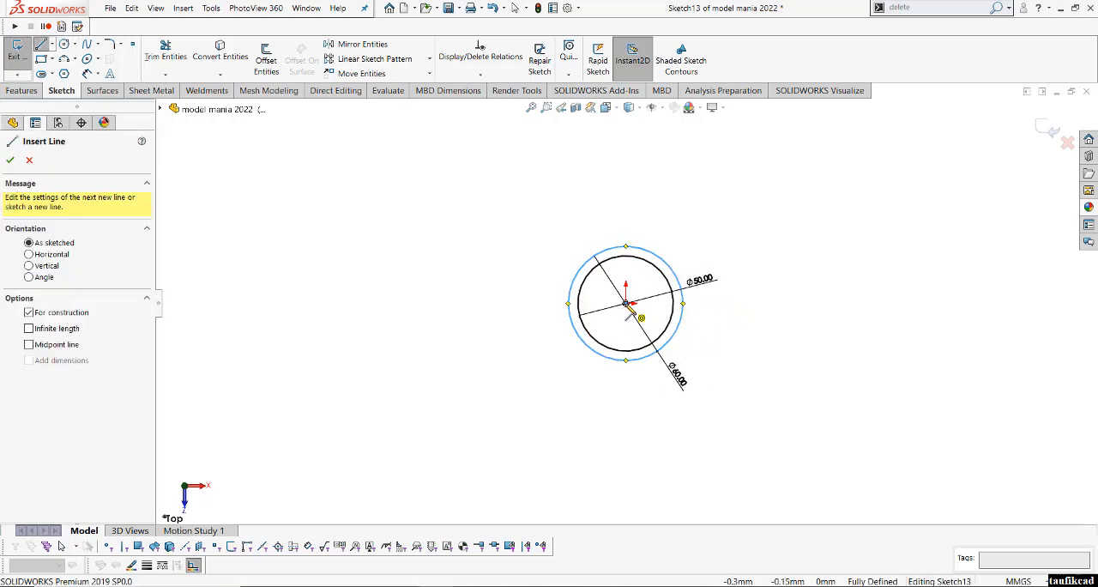
click(626, 302)
click(506, 188)
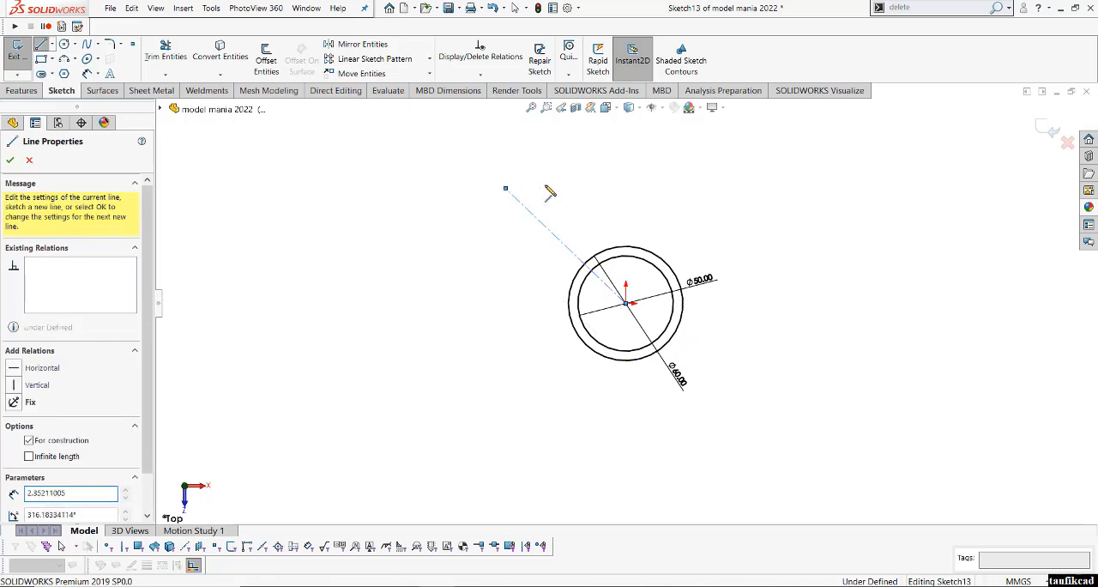
- Sketch two concentric circles with diameters of 12 mm and 24 mm at the construction line's outer end
mouse_move(527, 196)
right_down()
mouse_move(515, 214)
mouse_move(506, 203)
right_up()
click(505, 188)
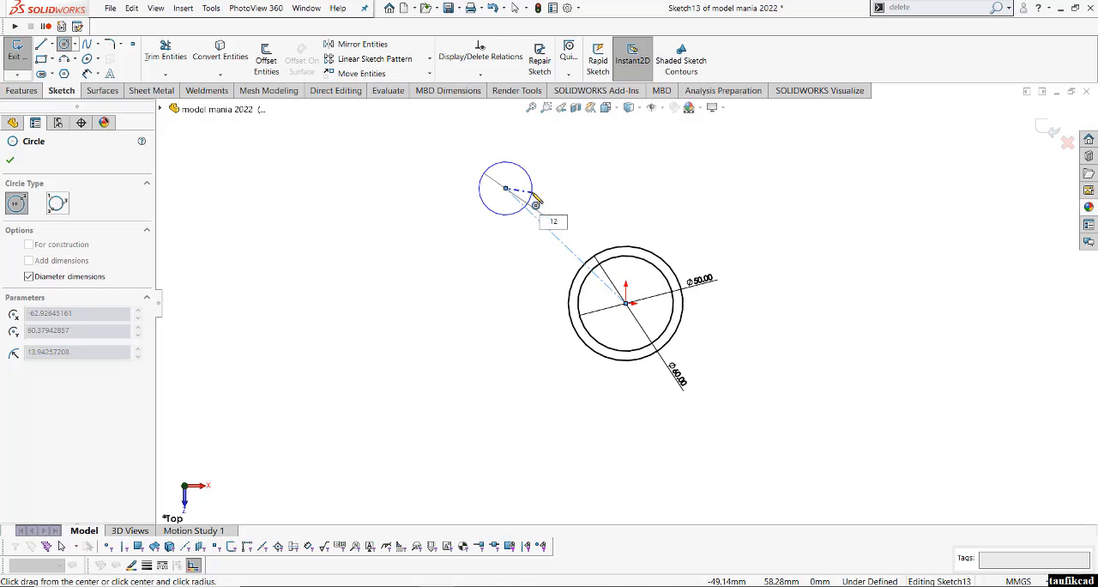
key(Return)
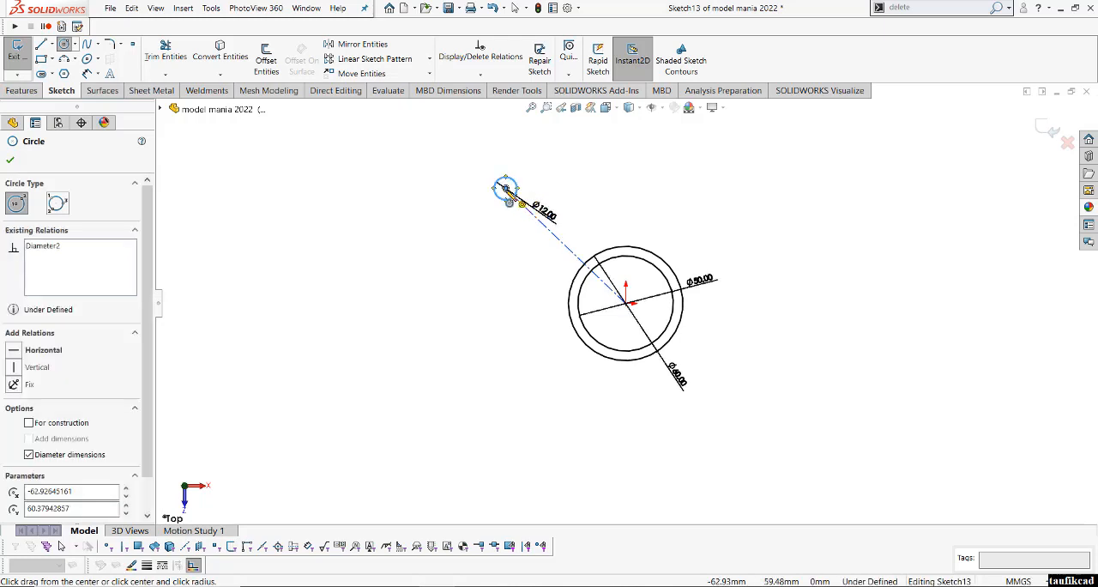
click(505, 188)
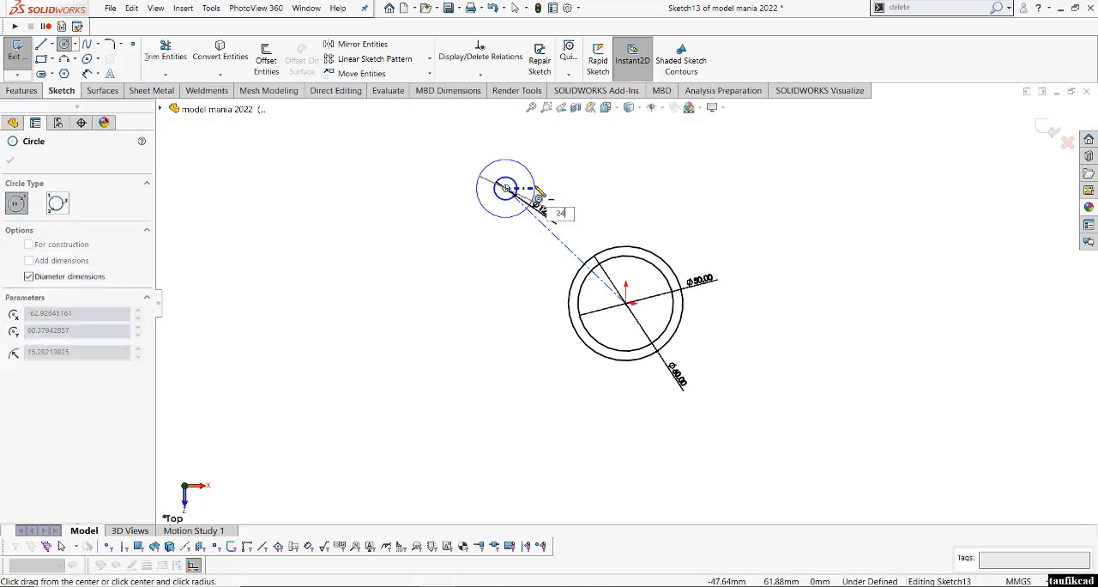
text(24)
key(Return)
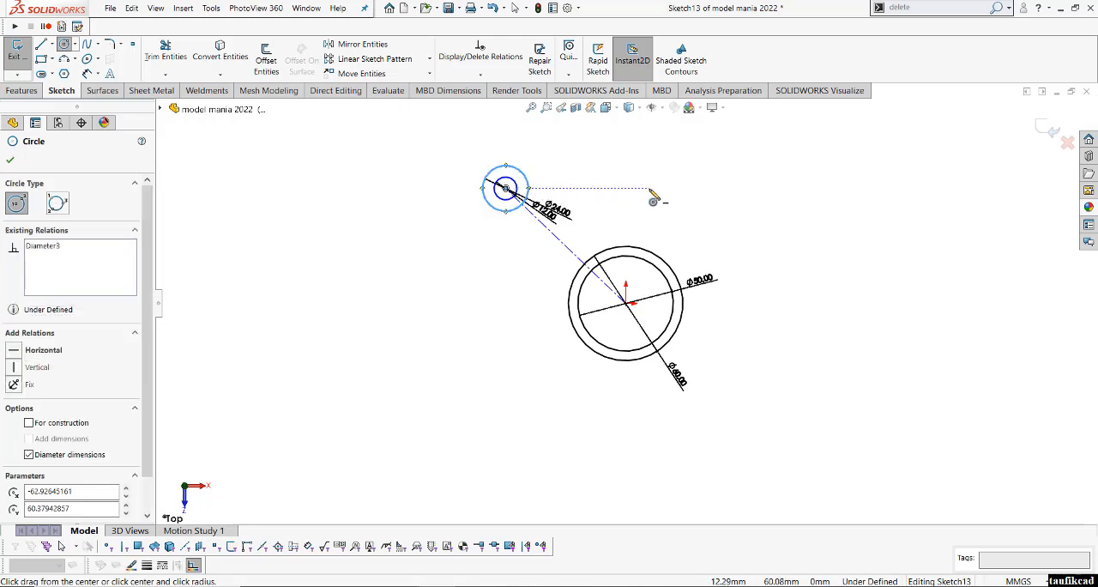
- Dimension the horizontal distance between the 60 mm and 24 mm circles' centres as 50 mm
right_click(654, 199)
click(763, 171)
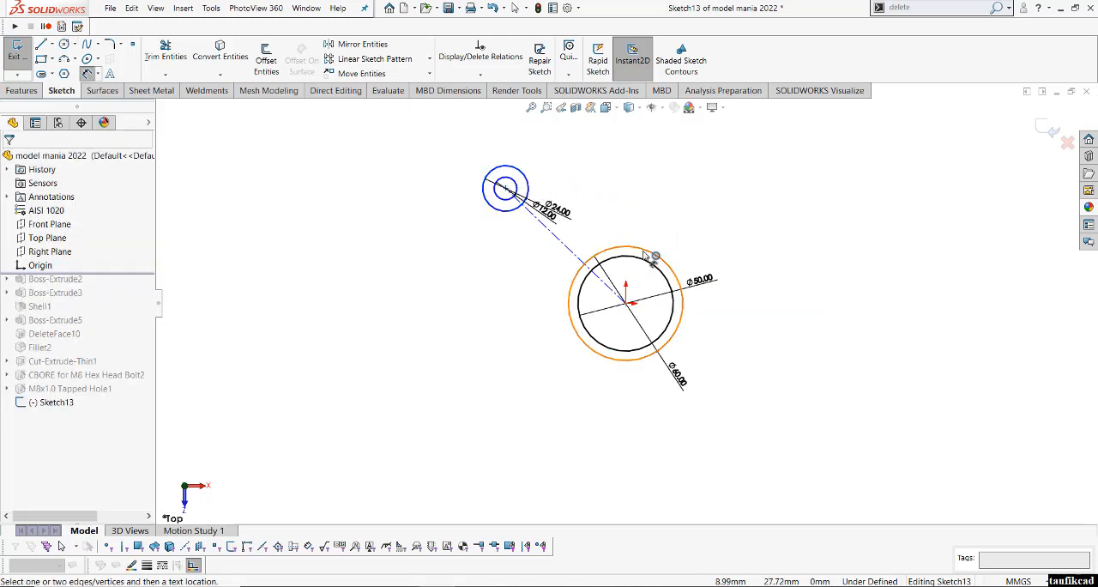
click(652, 256)
click(509, 168)
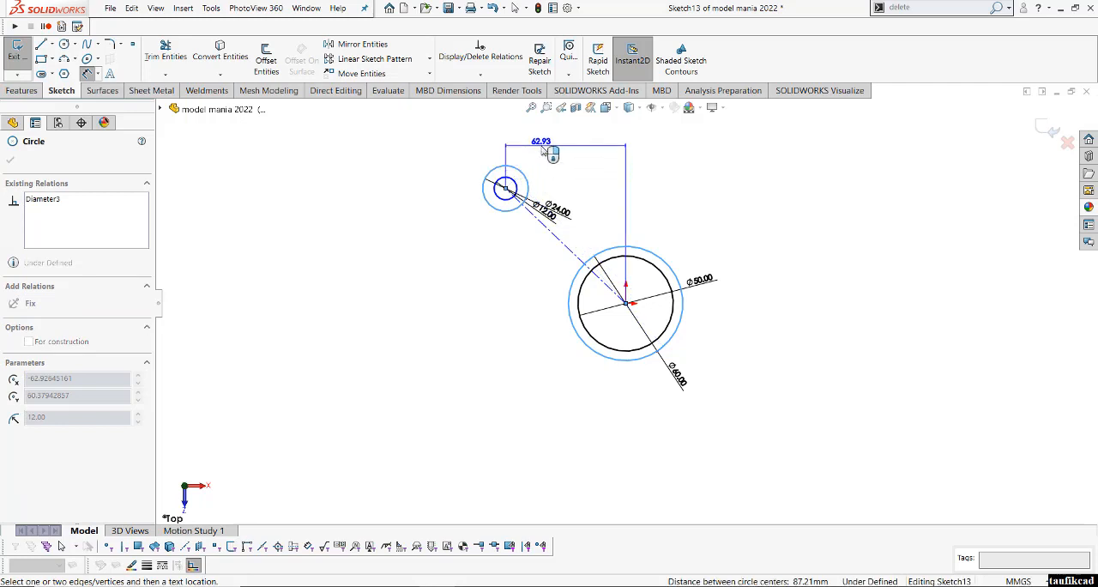
click(545, 151)
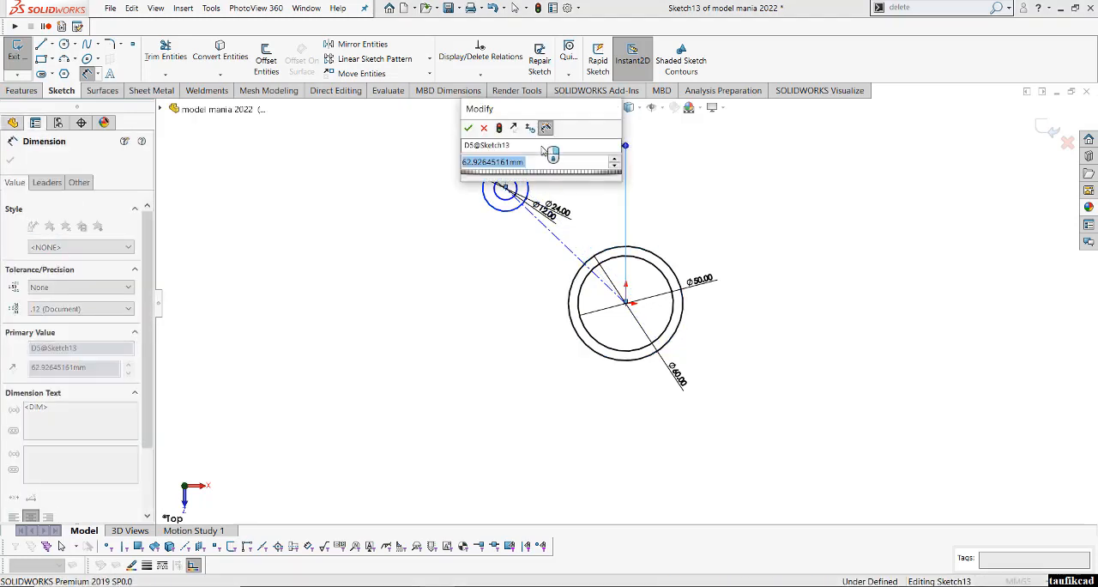
text(50)
key(Return)
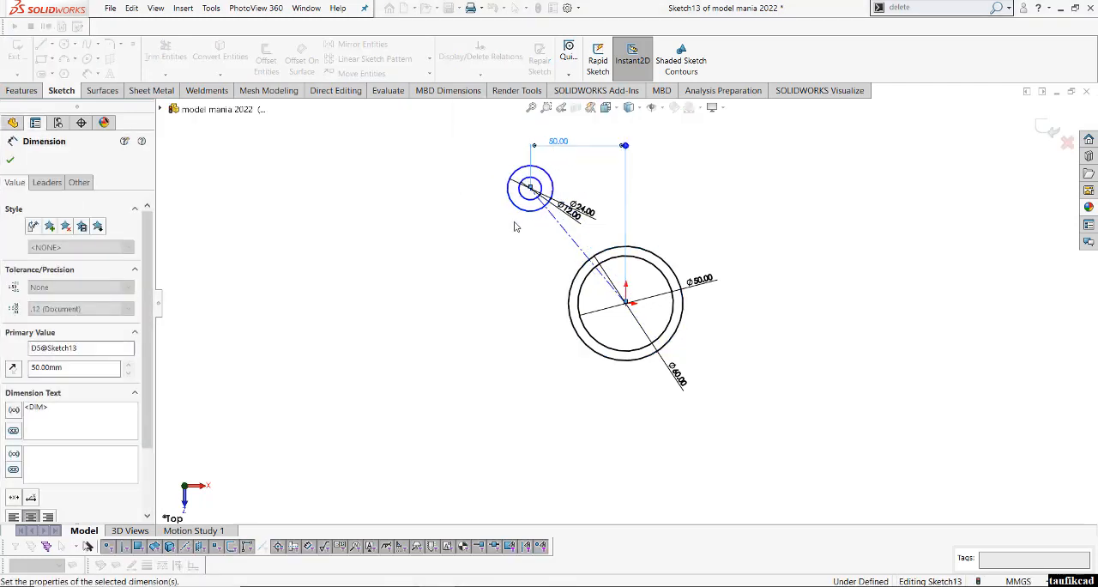
- Dimension the vertical distance between the 24 mm and 60 mm circles' centres as 50 mm
click(529, 211)
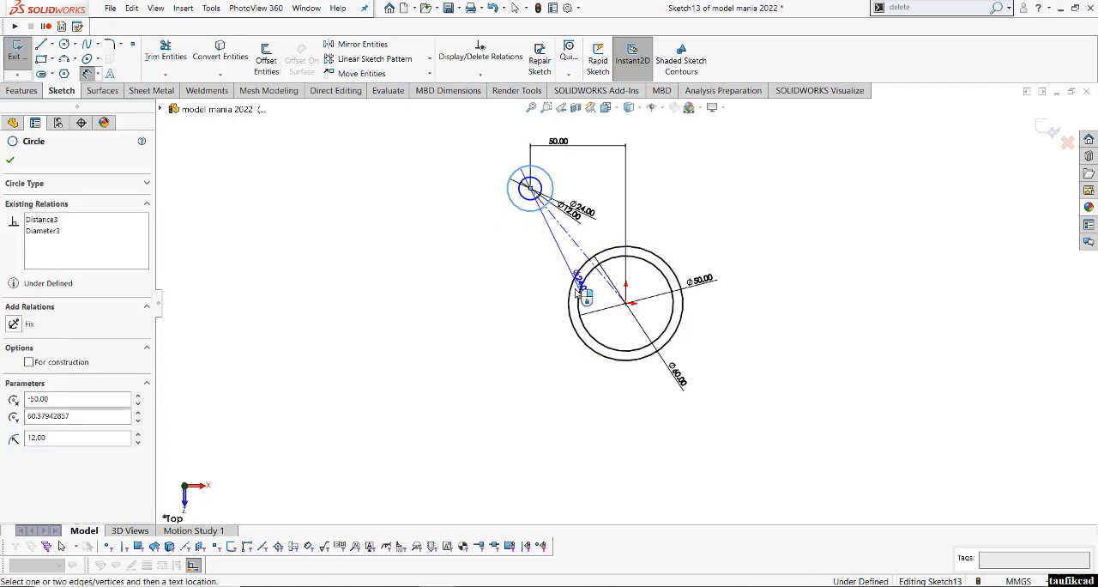
click(571, 296)
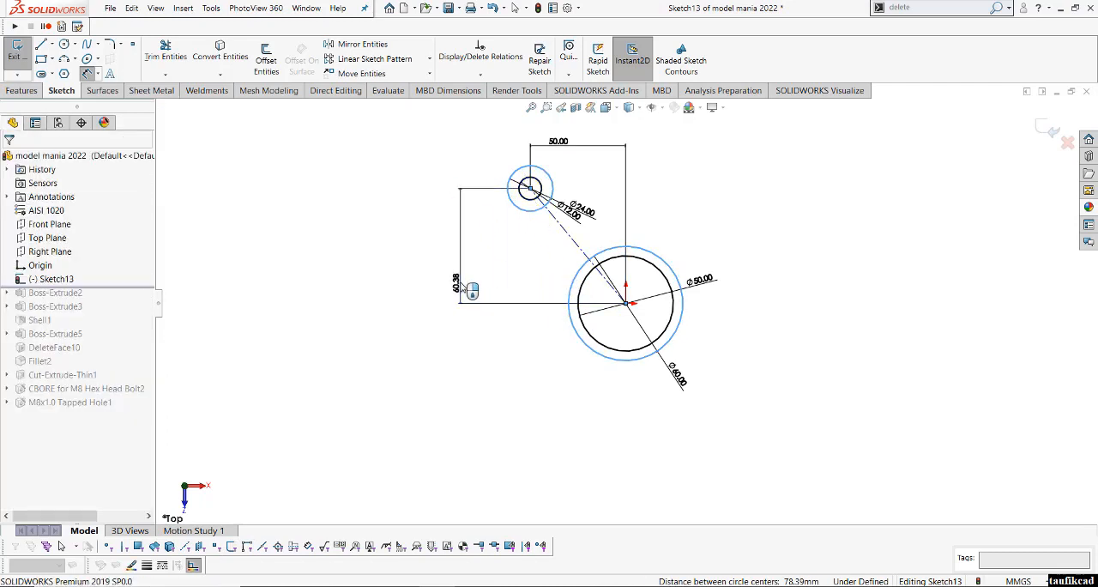
click(471, 290)
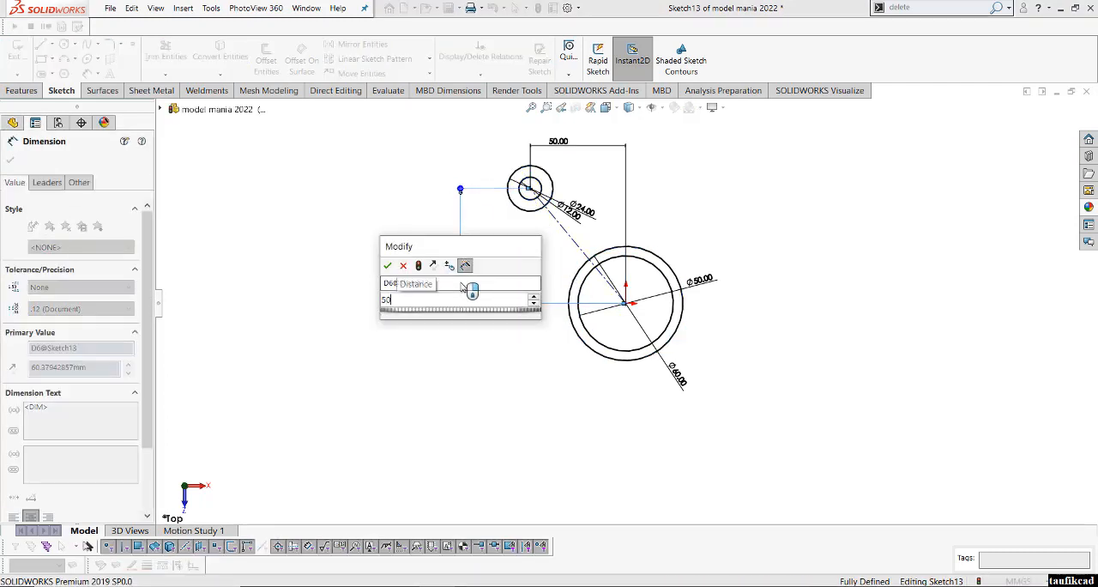
key(Return)
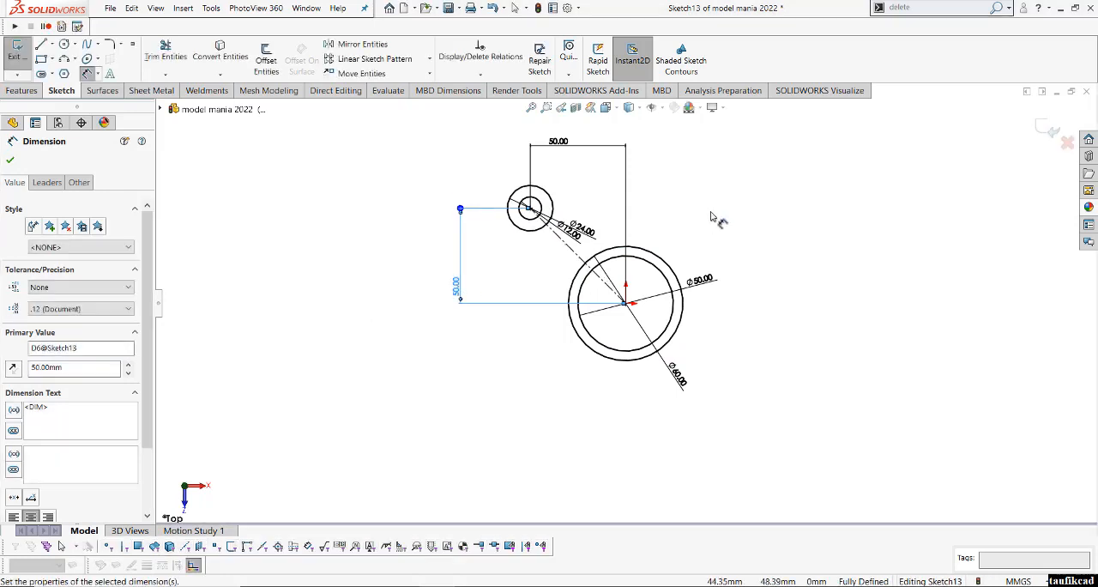
scroll(711, 214, up, 1)
scroll(711, 214, down, 1)
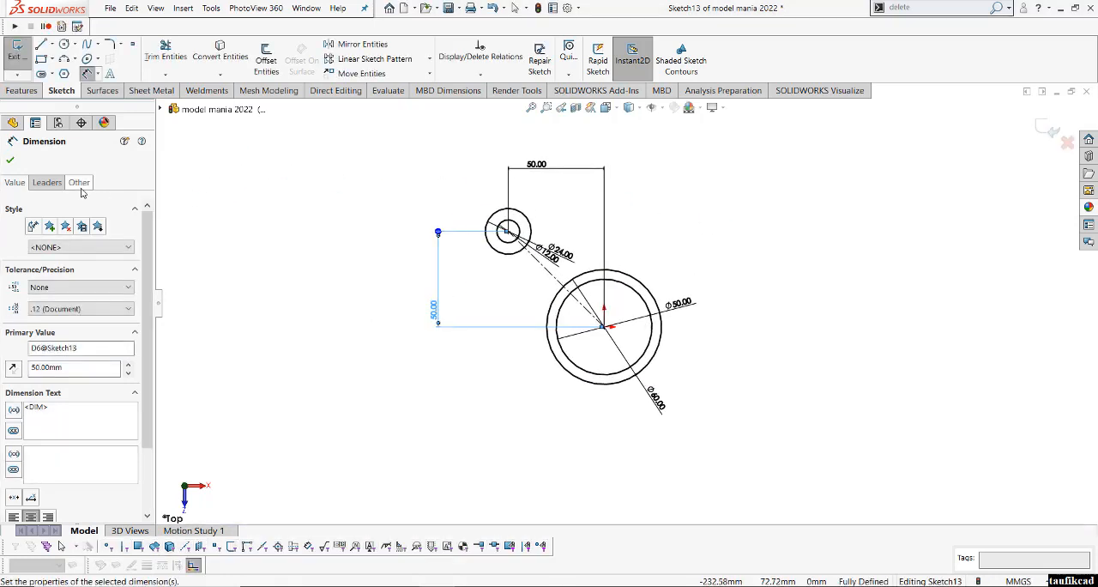
click(13, 165)
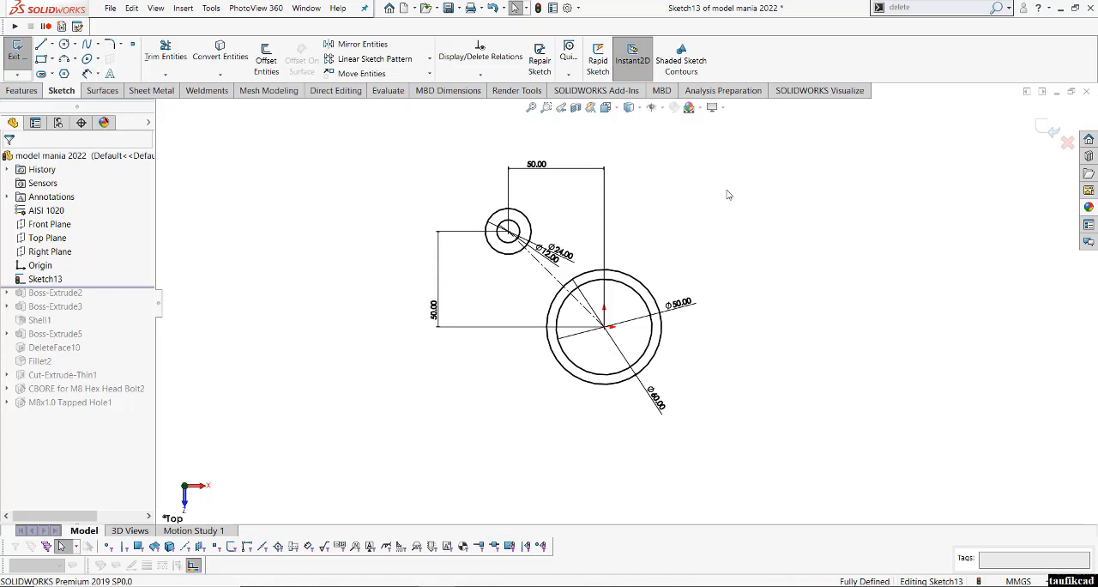
- Sketch a downward-bulging 3 Point Arc of about 65 mm radius above the centre circles, starting near the 24 mm circle
right_click(726, 191)
click(701, 210)
right_drag(701, 204, 711, 231)
key(s)
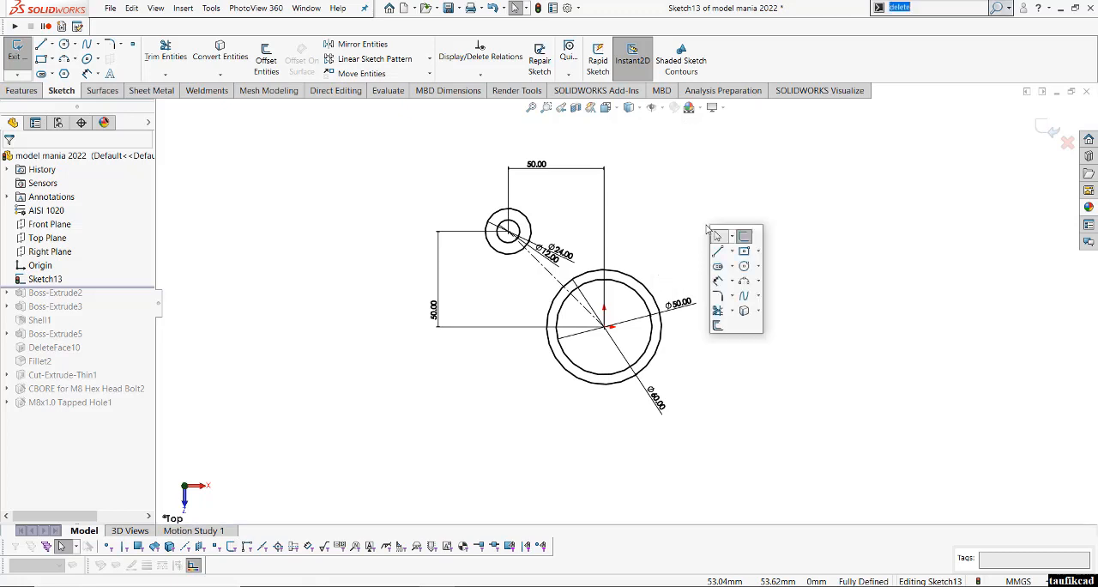
click(745, 284)
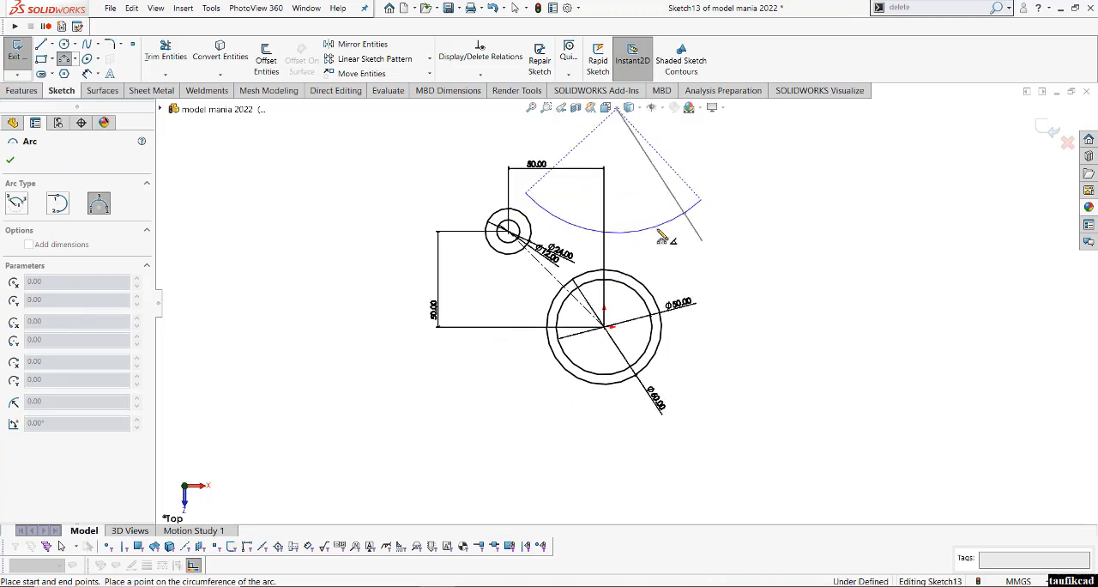
click(702, 199)
right_click(751, 203)
click(773, 208)
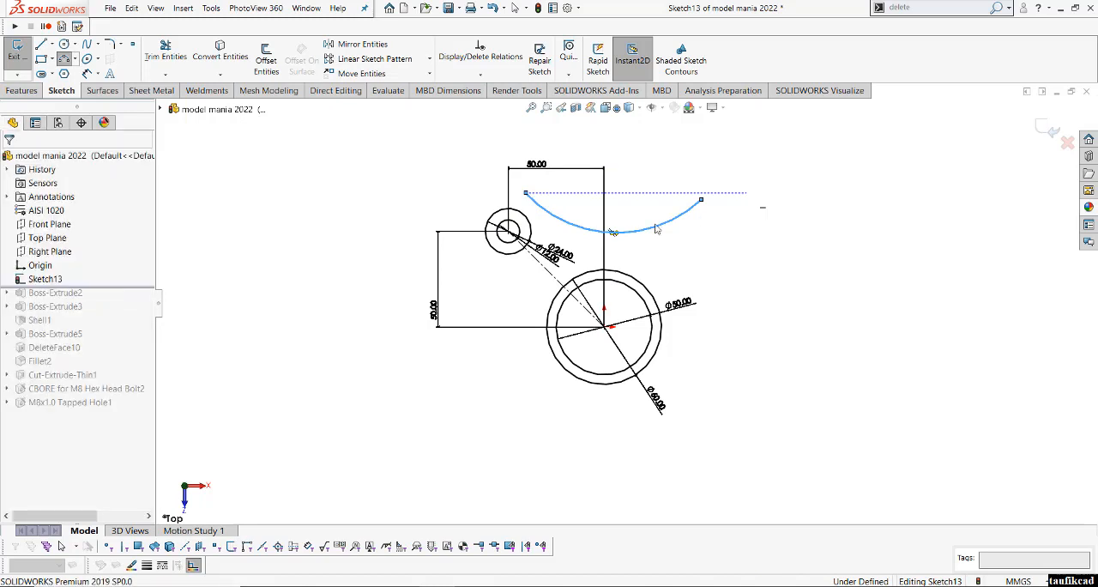
- Make the arc tangent to the 24 mm circle
scroll(537, 201, down, 2)
click(538, 214)
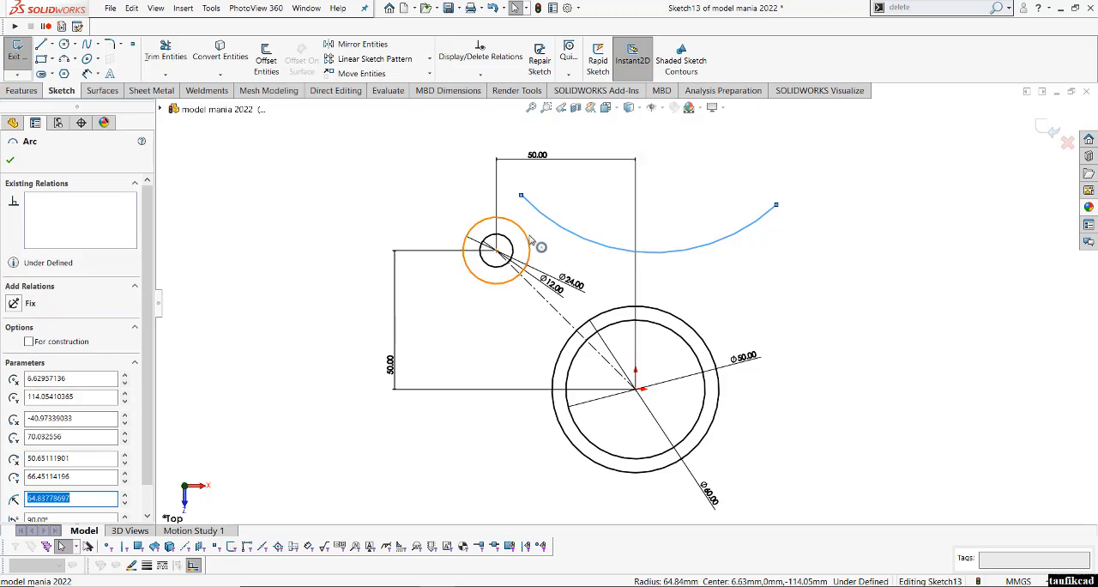
ctrl+click(532, 243)
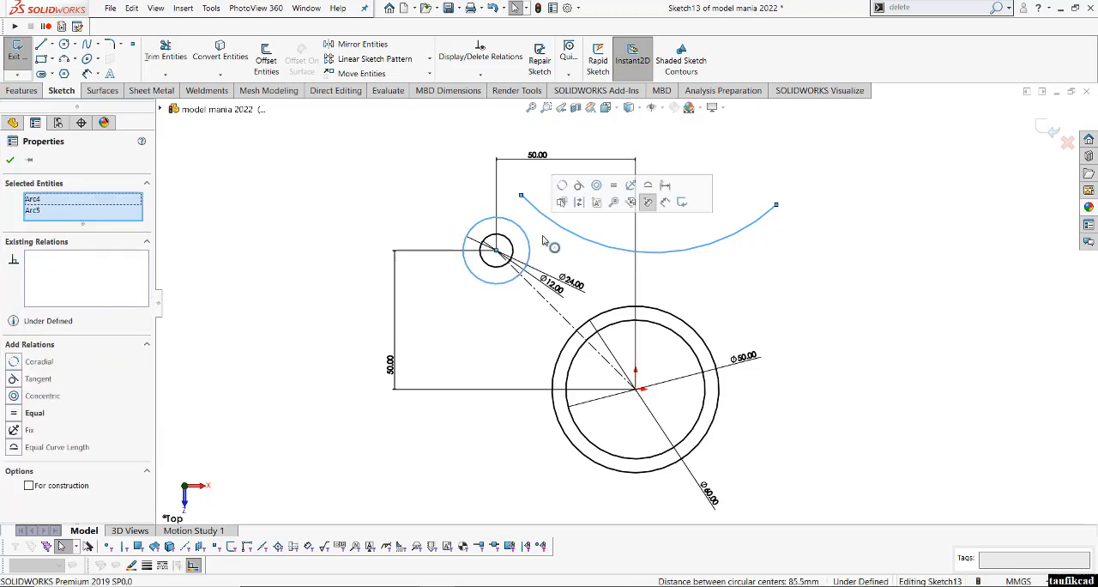
click(577, 185)
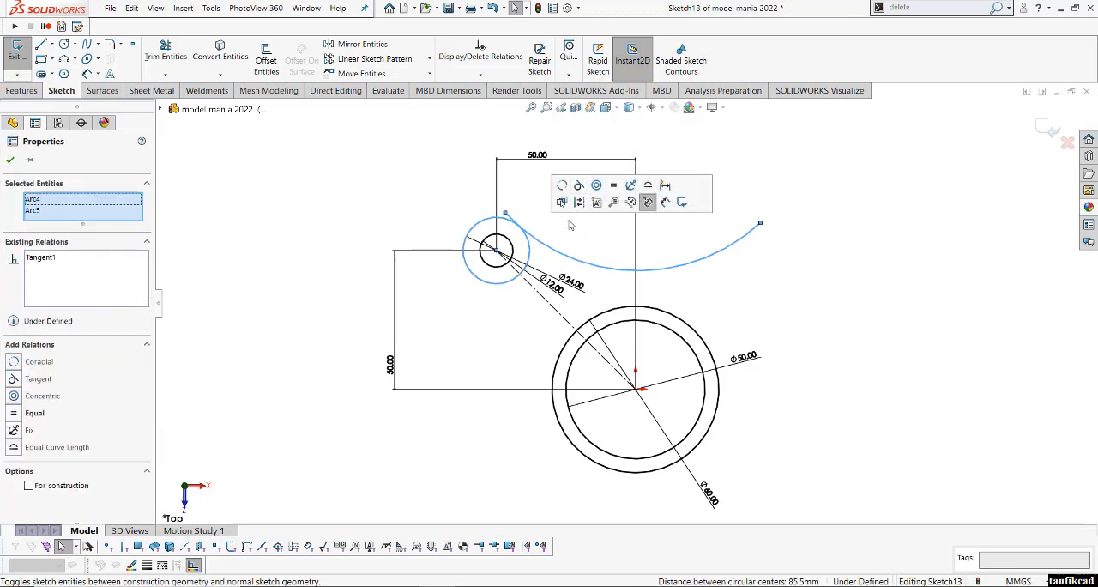
click(570, 227)
- Make the arc's left endpoint coincident with the 24 mm circle
click(505, 214)
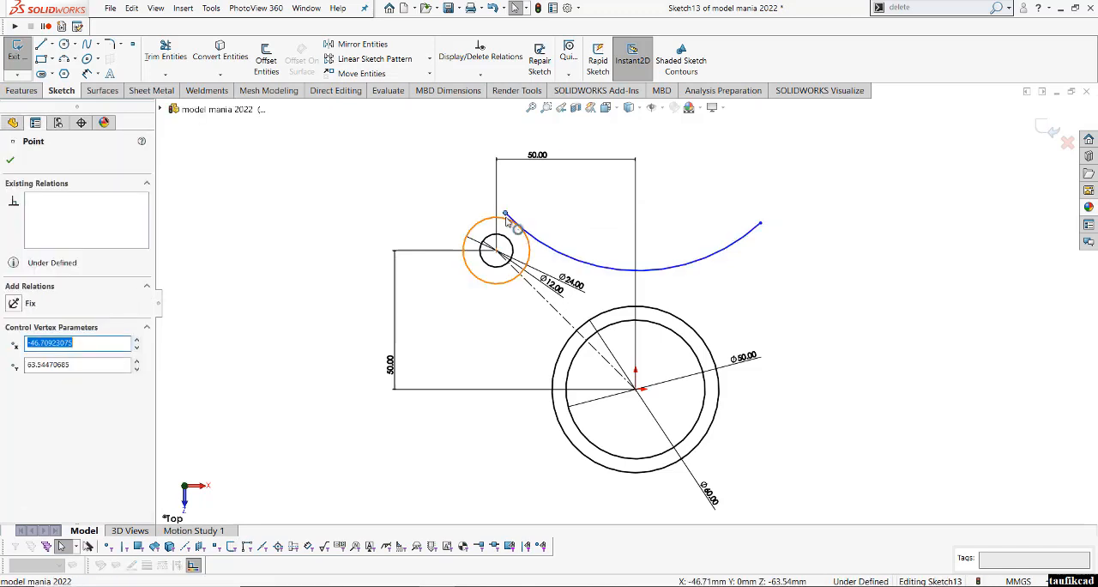
ctrl+click(514, 226)
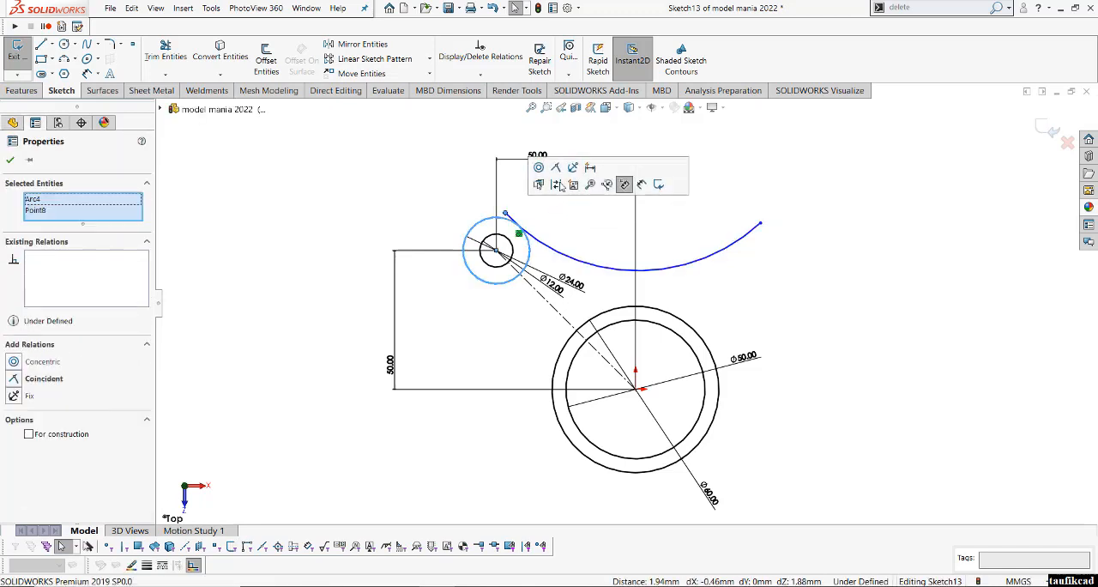
click(555, 168)
click(863, 267)
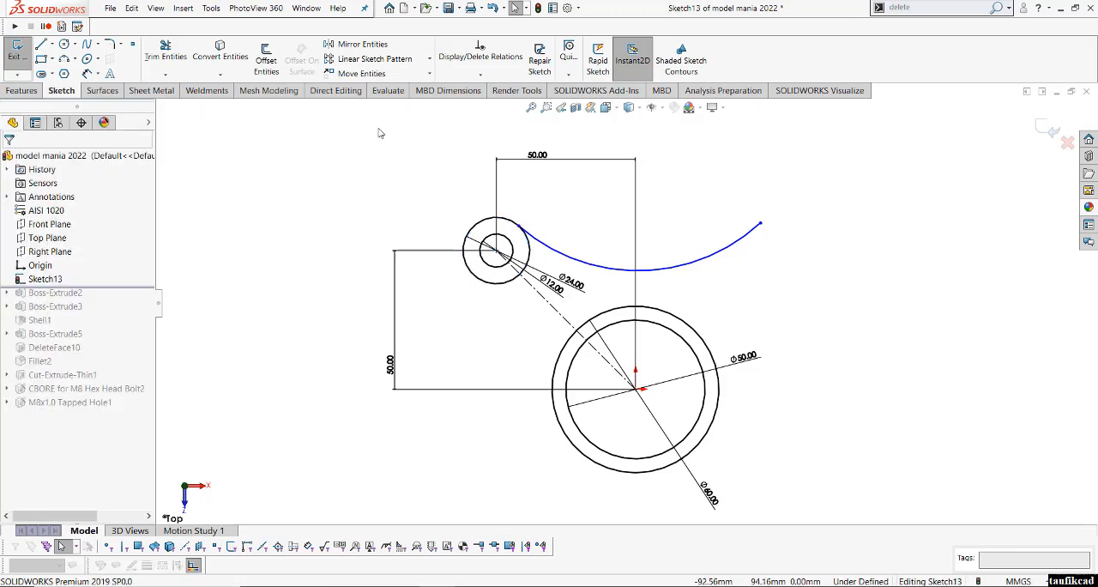
- Circular-pattern the 24 mm and 12 mm circles and the arc about the origin, with 4 equally spaced instances over 360 degrees
drag(449, 202, 565, 310)
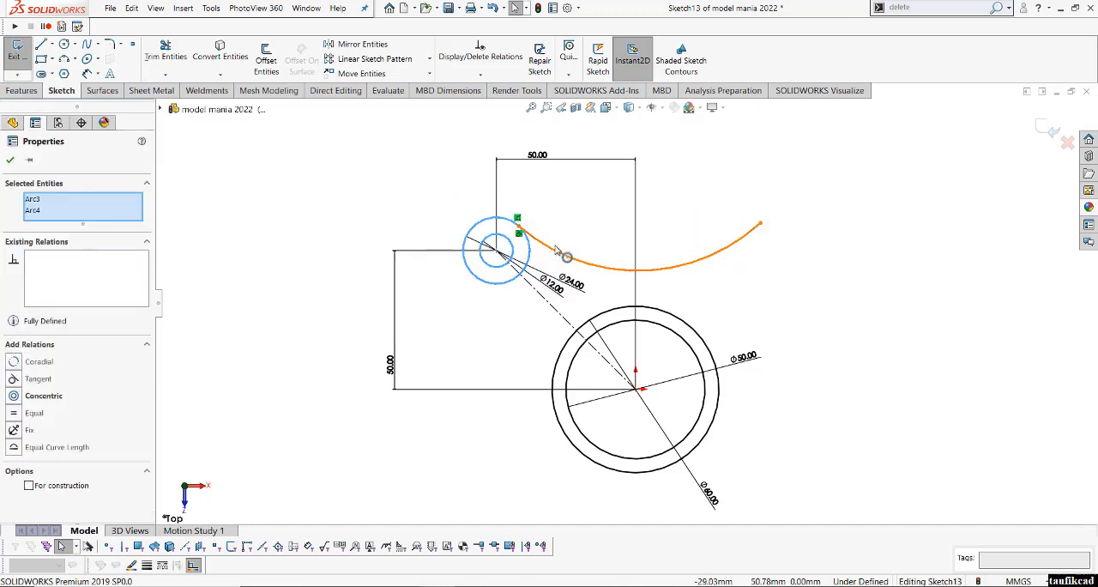
ctrl+click(556, 254)
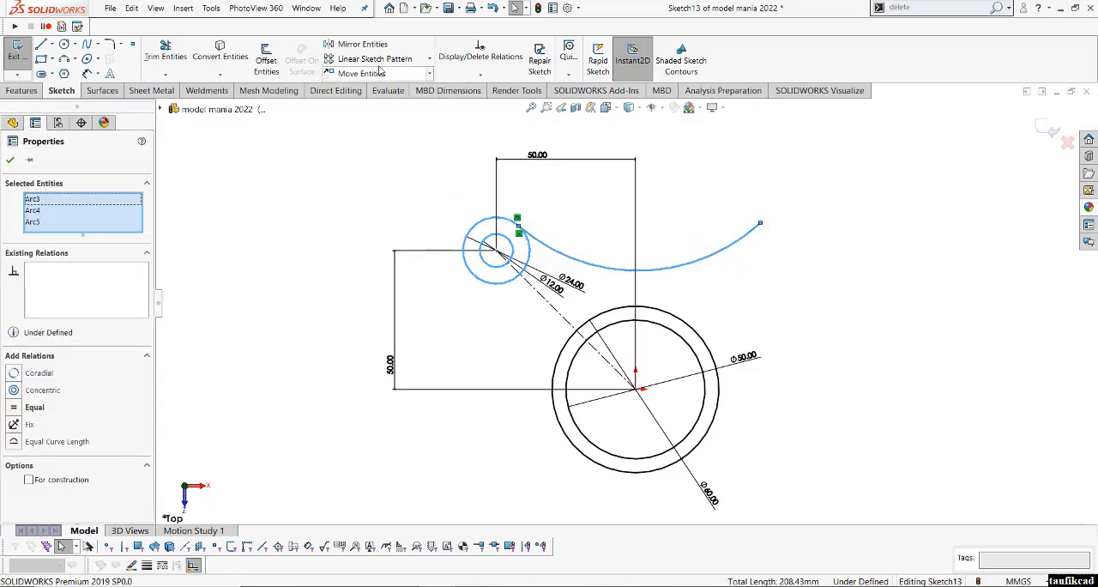
click(430, 59)
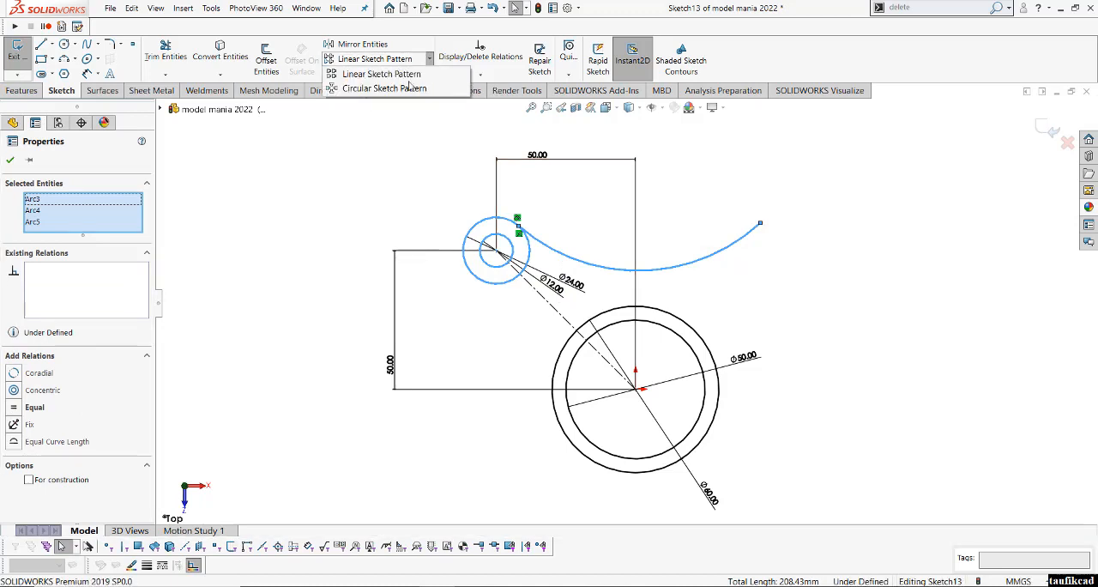
click(403, 89)
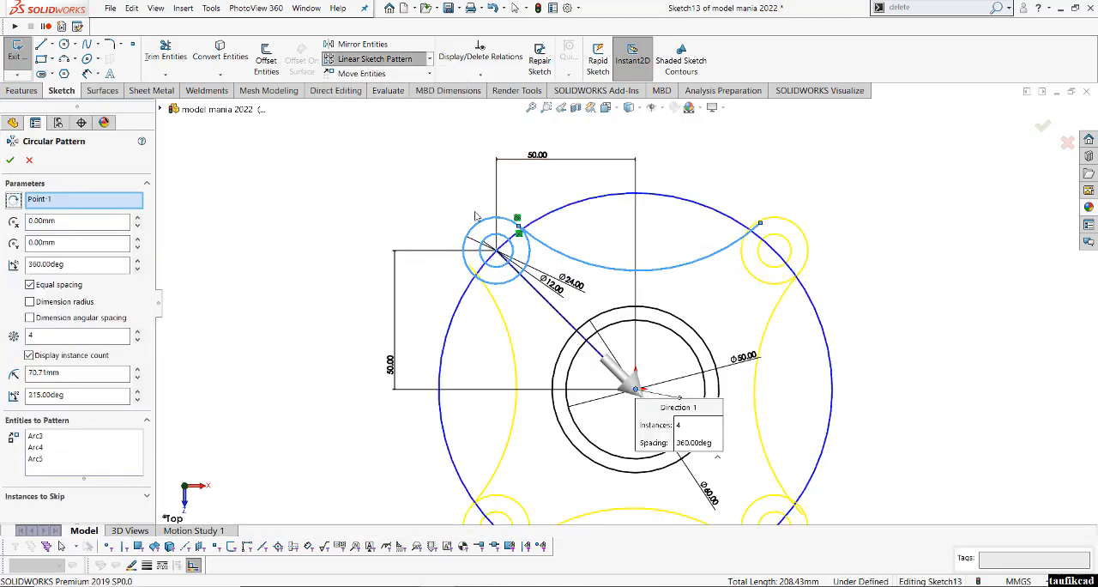
scroll(475, 212, up, 1)
scroll(907, 389, up, 1)
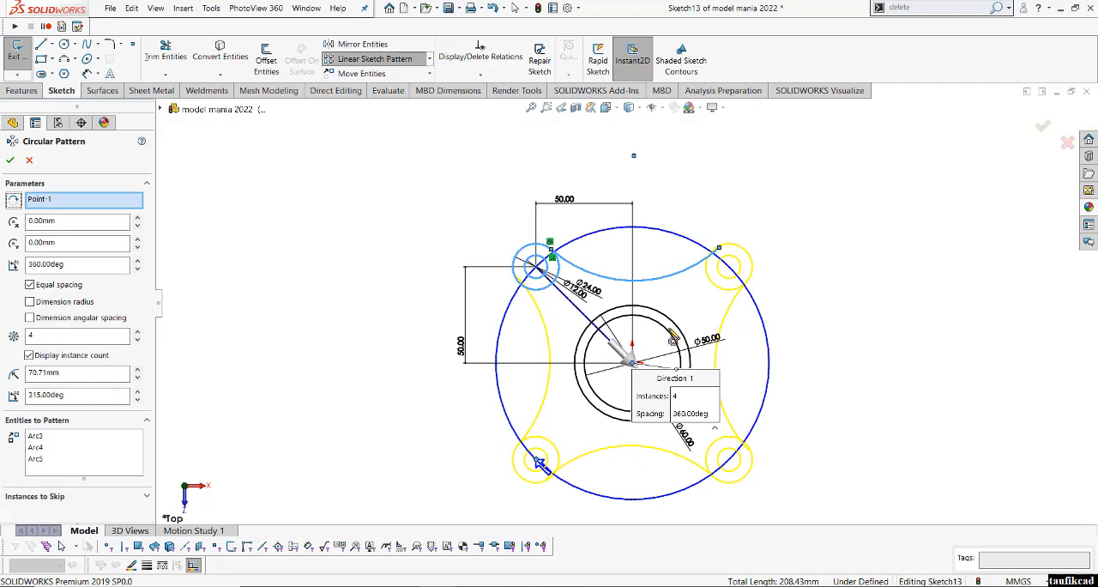
click(9, 161)
scroll(736, 336, down, 2)
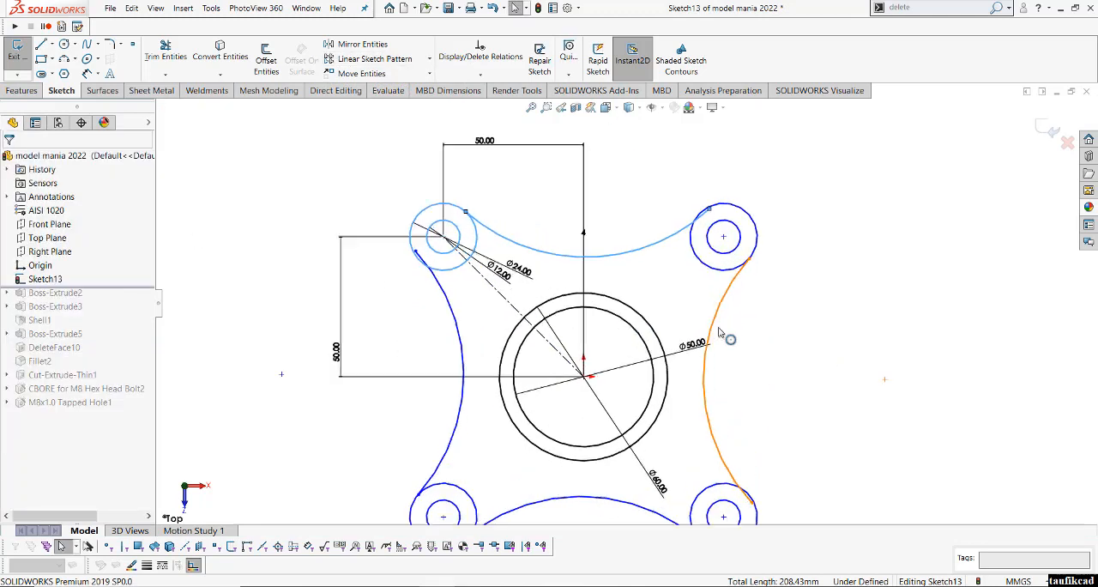
click(813, 303)
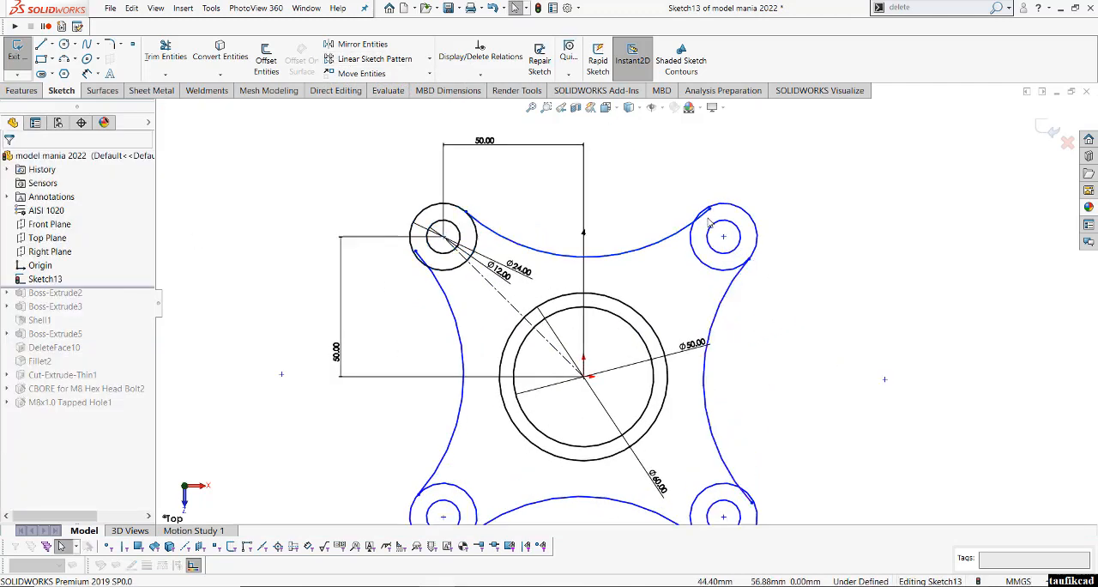
- Make the upper arc tangent to the outer circle of the upper-right patterned ear
click(707, 218)
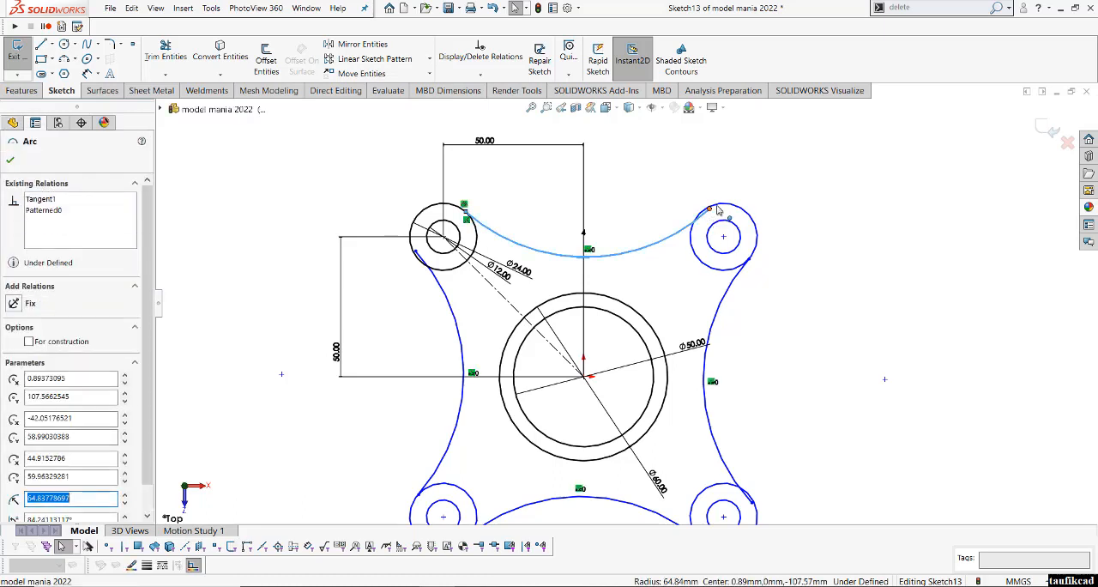
ctrl+click(719, 210)
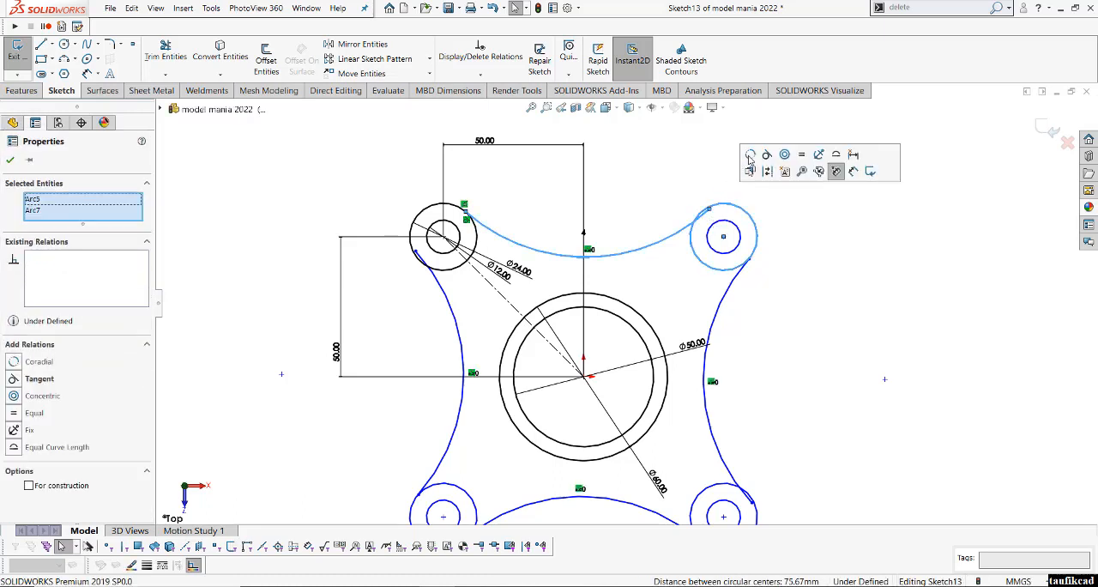
click(768, 156)
click(833, 245)
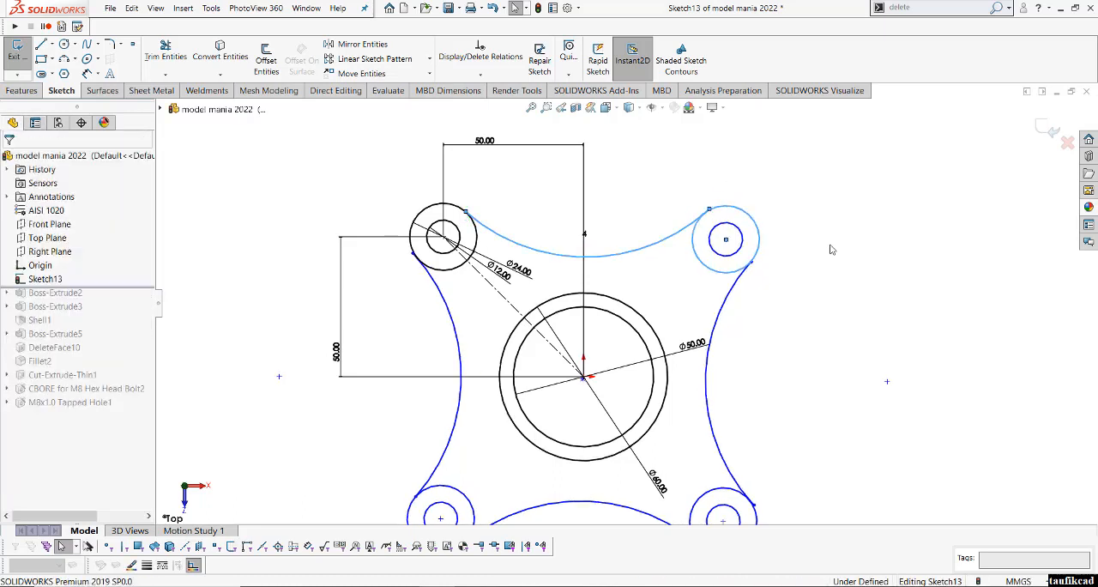
- Make the upper arc's right endpoint coincident with the upper-right ear's outer circle
click(711, 215)
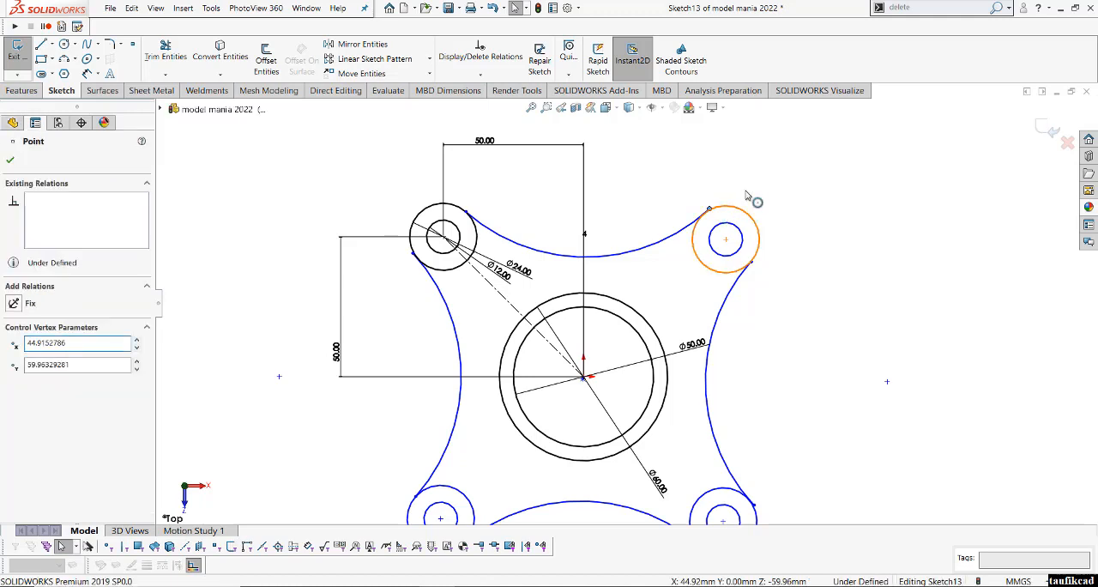
click(766, 157)
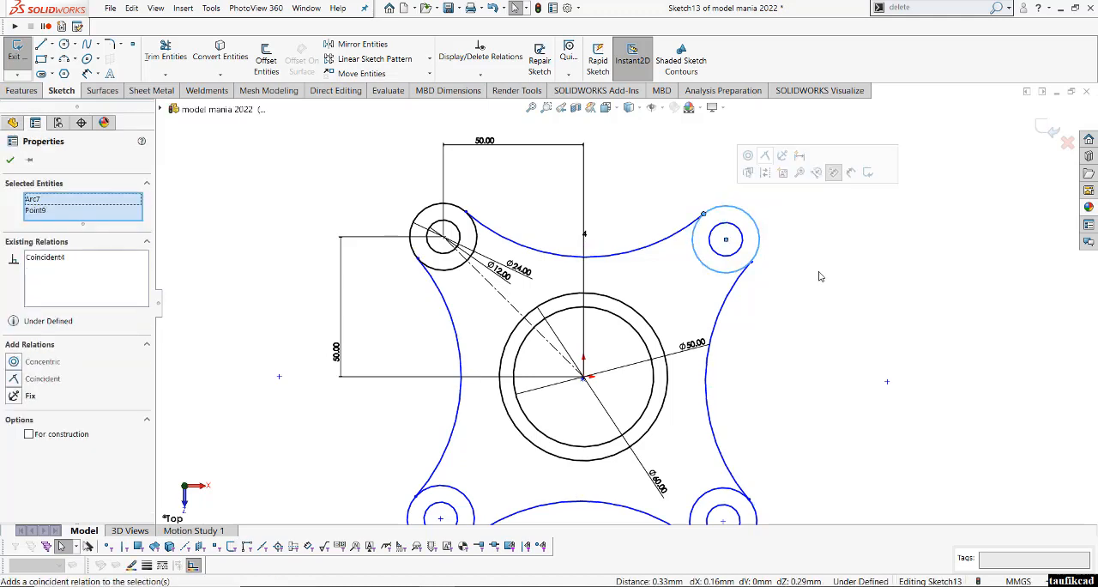
click(856, 294)
key(f)
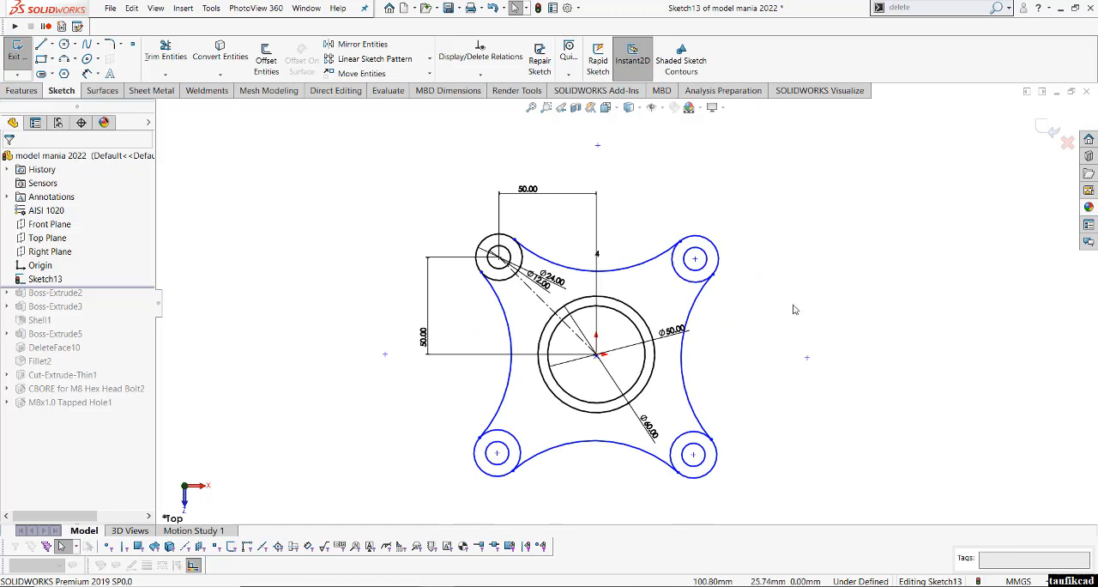
- Dimension the upper arc's radius as 75 mm
right_click(793, 310)
click(858, 250)
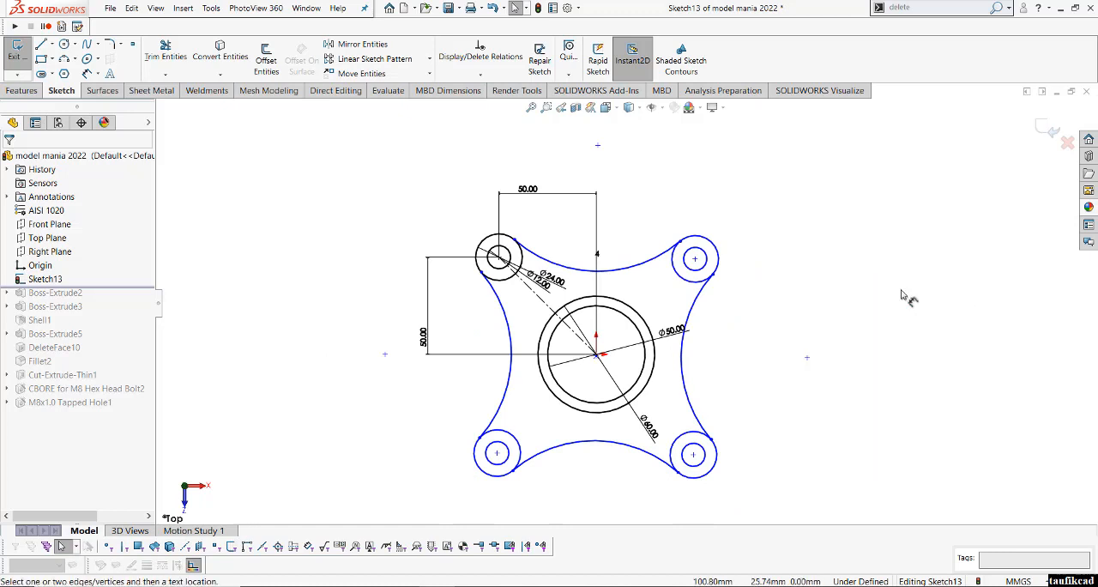
click(638, 271)
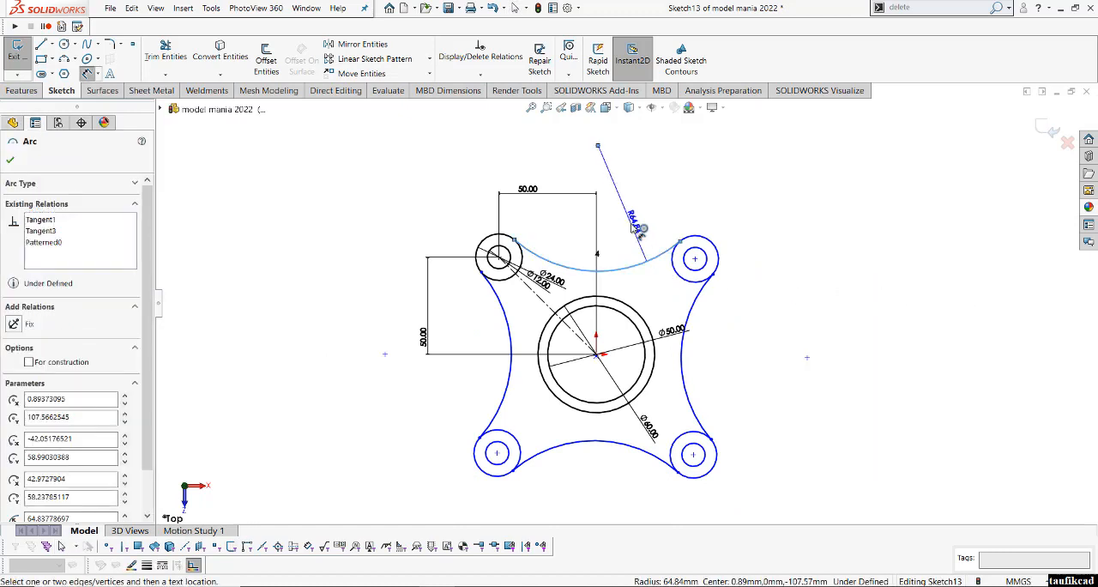
click(635, 227)
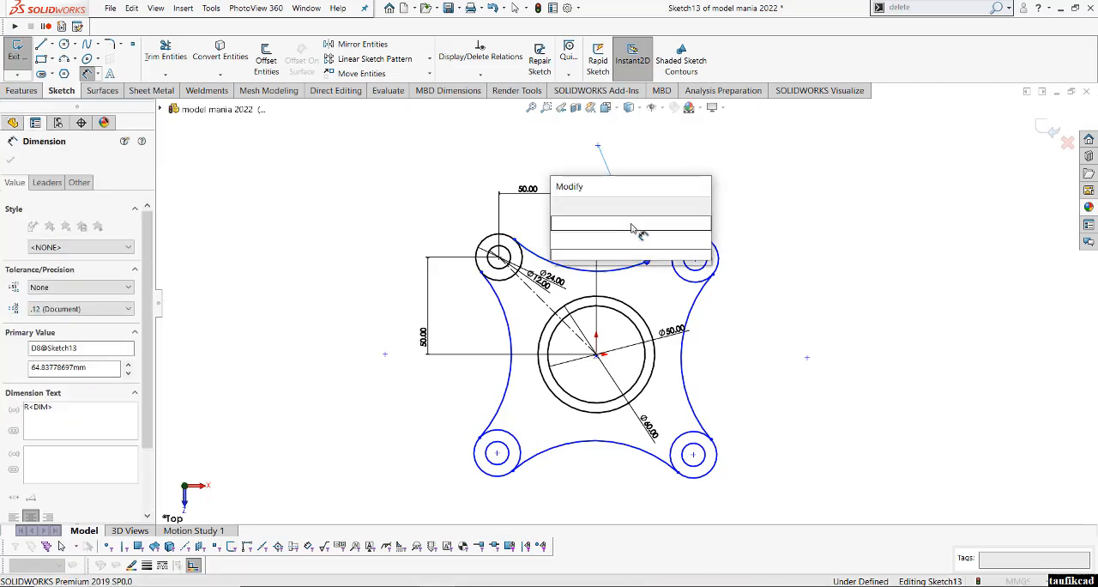
text(75)
key(Return)
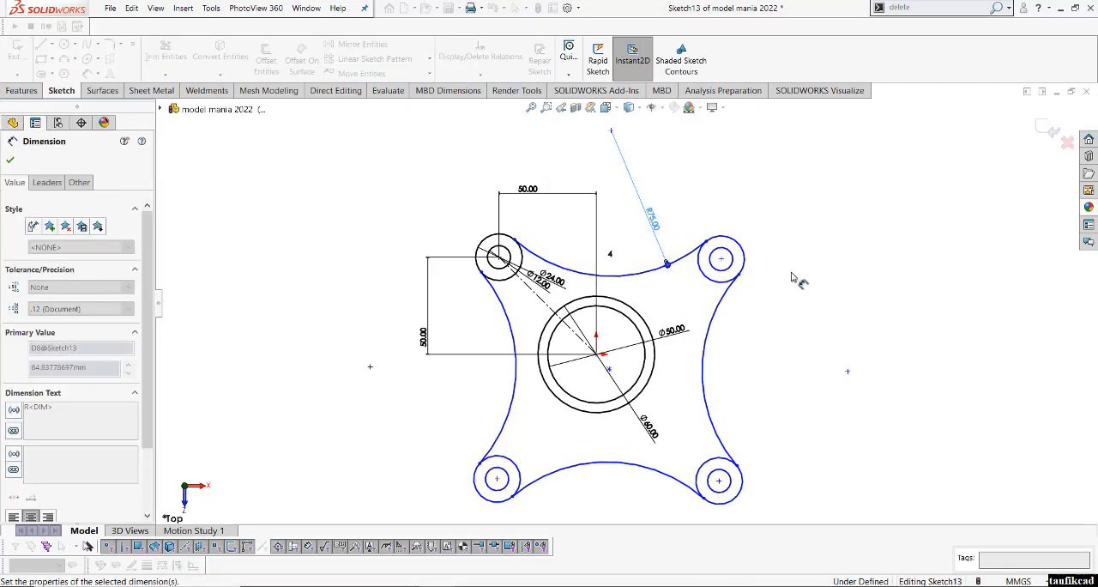
click(827, 280)
right_click(829, 282)
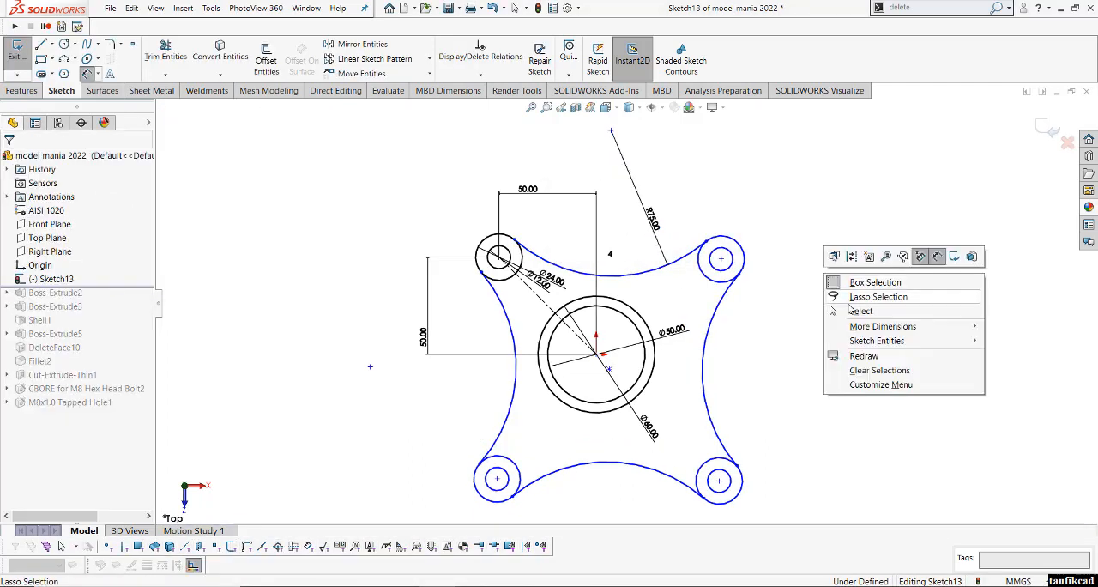
click(865, 311)
key(Escape)
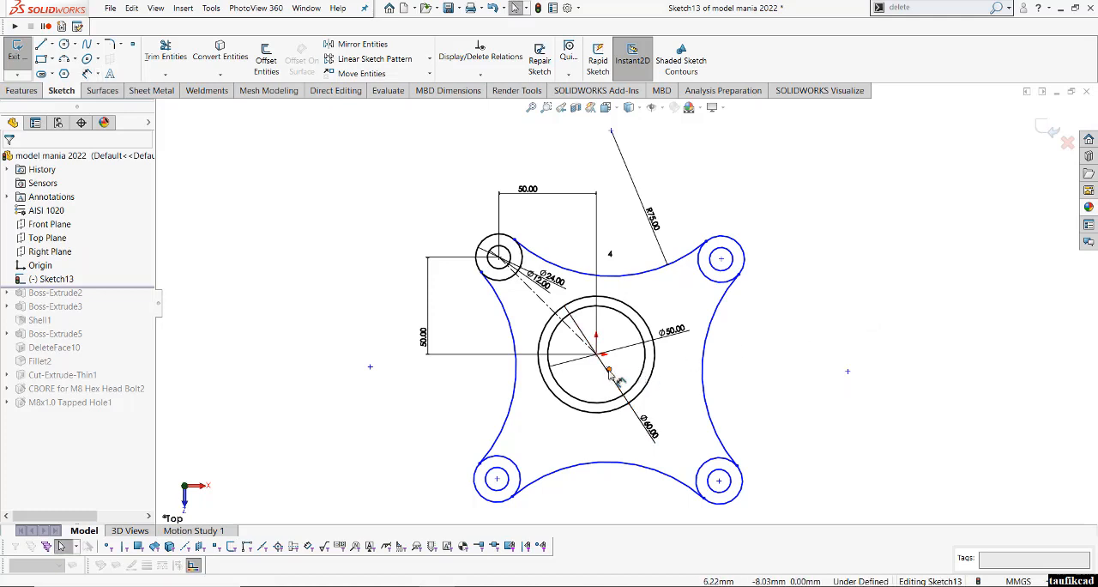
- Make the circular pattern's centre point coincident with the sketch origin
click(608, 372)
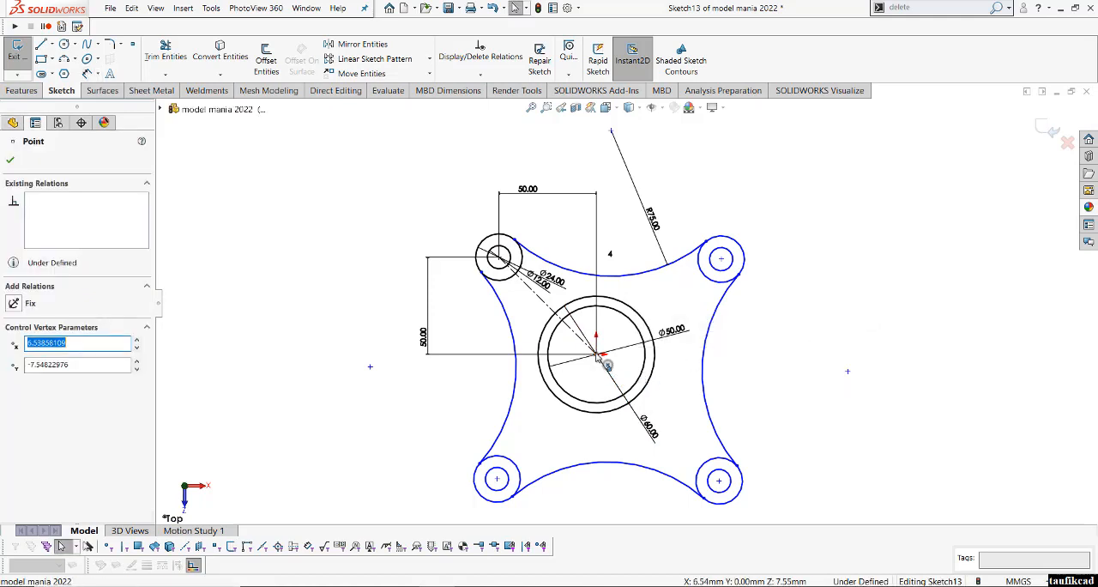
ctrl+click(596, 360)
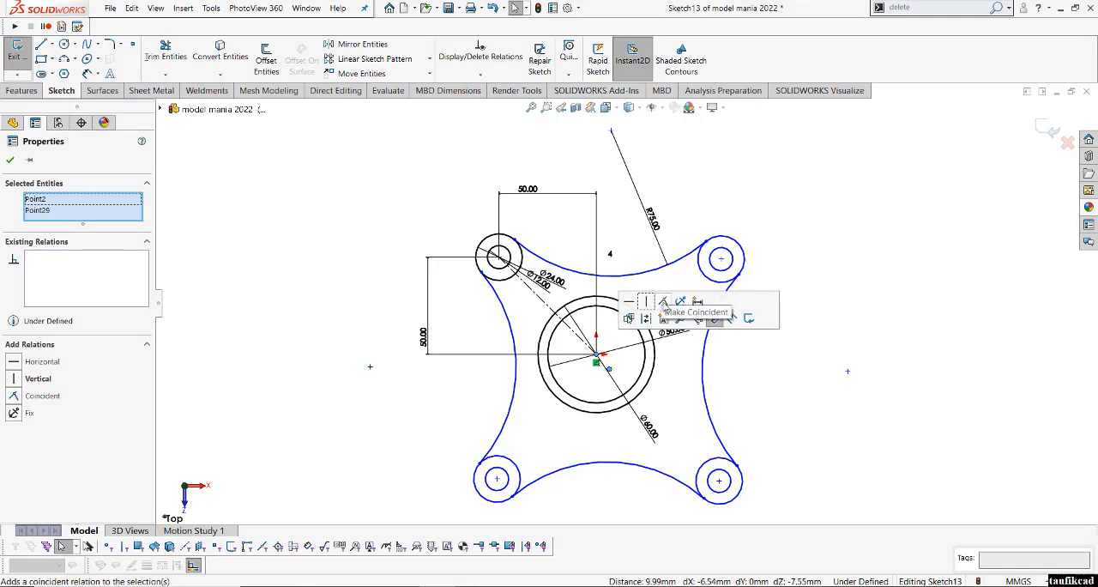
click(663, 303)
click(889, 353)
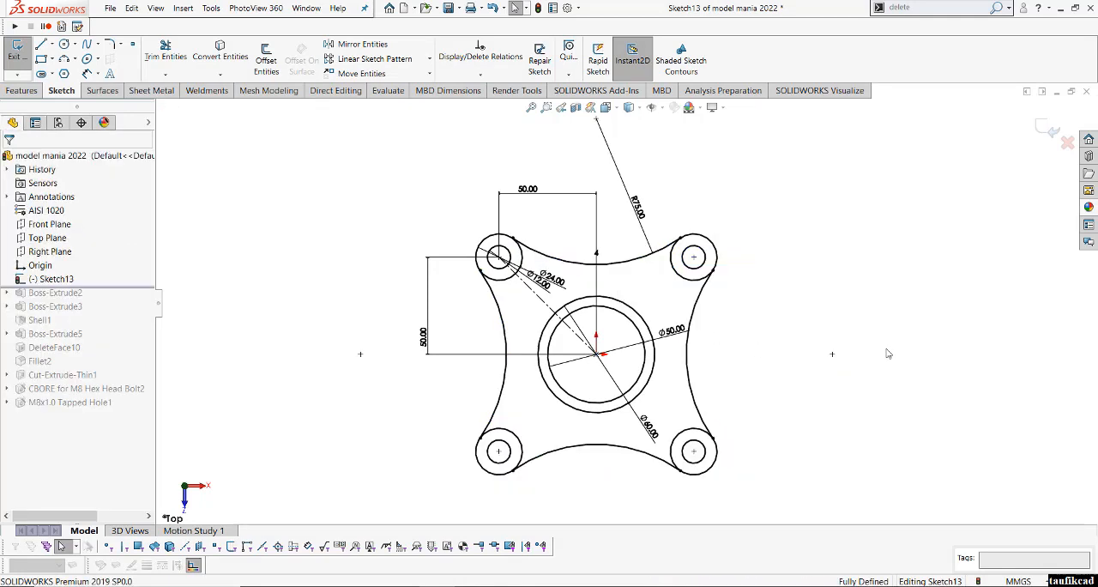
- Extrude the flange region outside the 60 mm circle and the four corner ear rings 20 mm blind, leaving the 12 mm holes open
scroll(718, 343, up, 1)
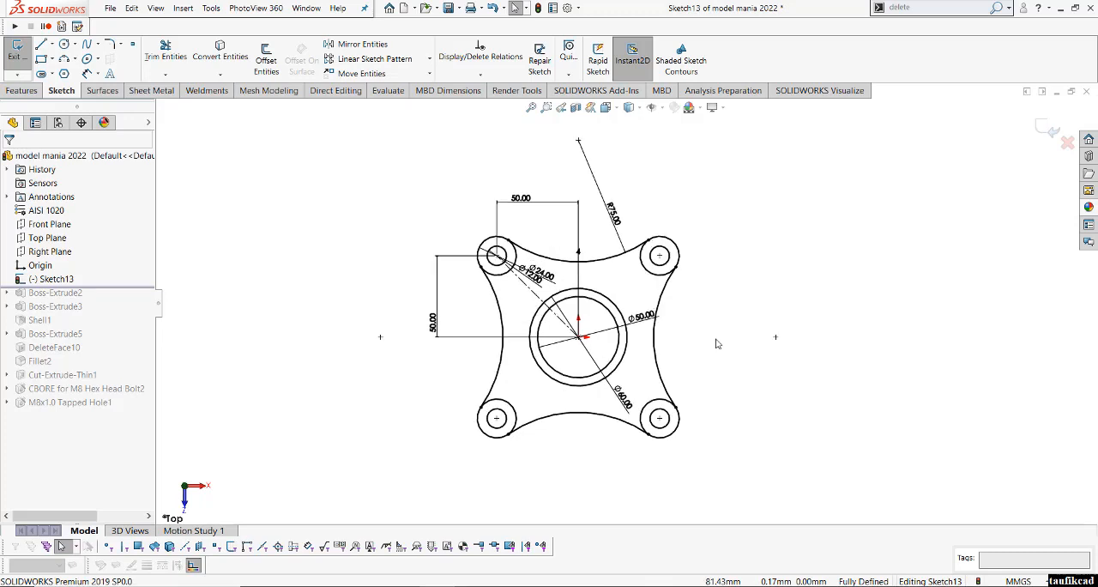
click(21, 92)
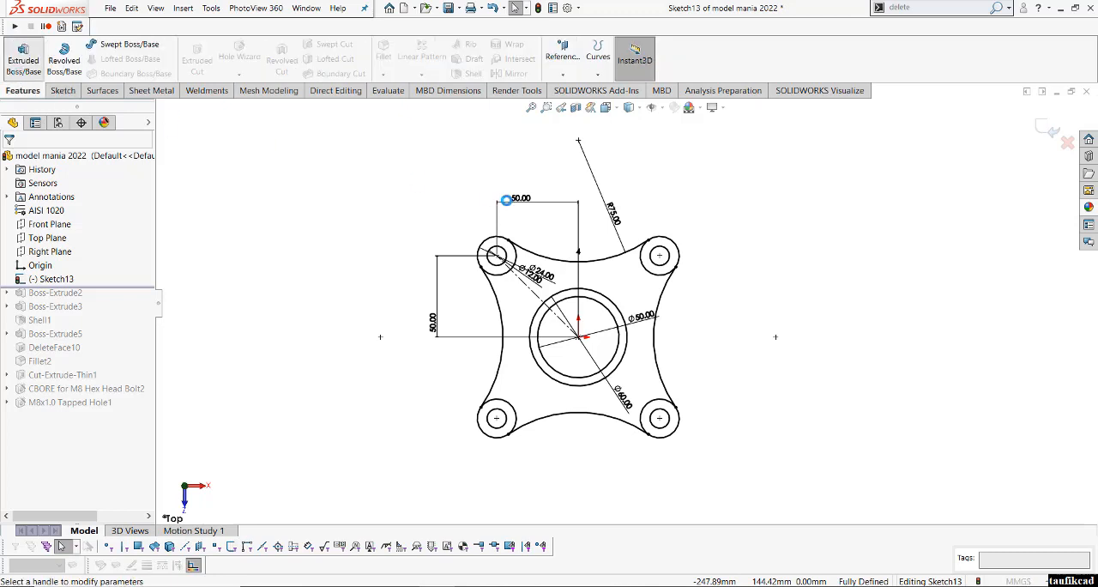
click(607, 110)
click(670, 140)
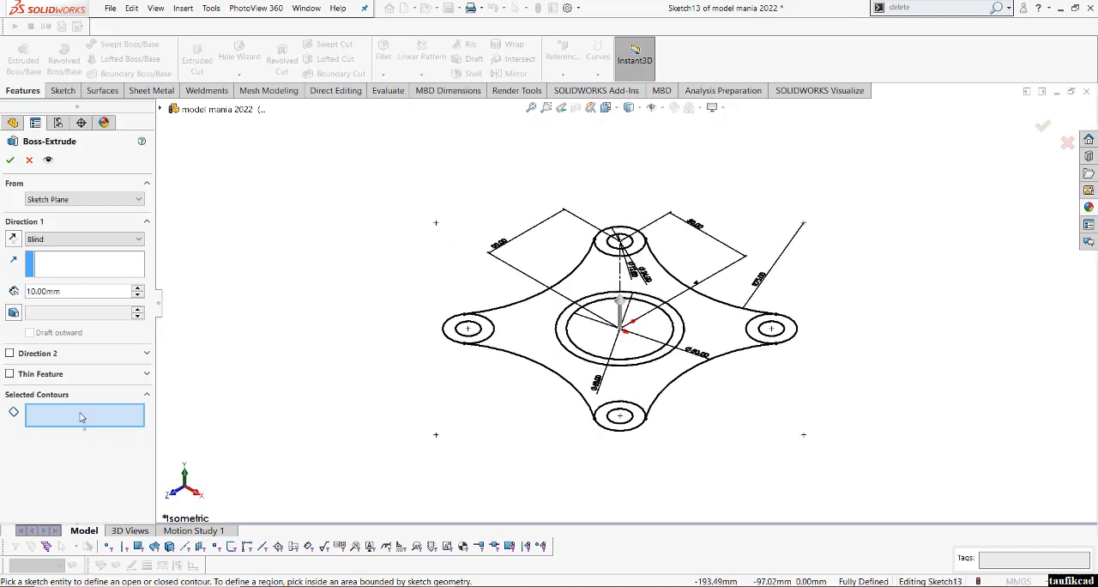
click(513, 329)
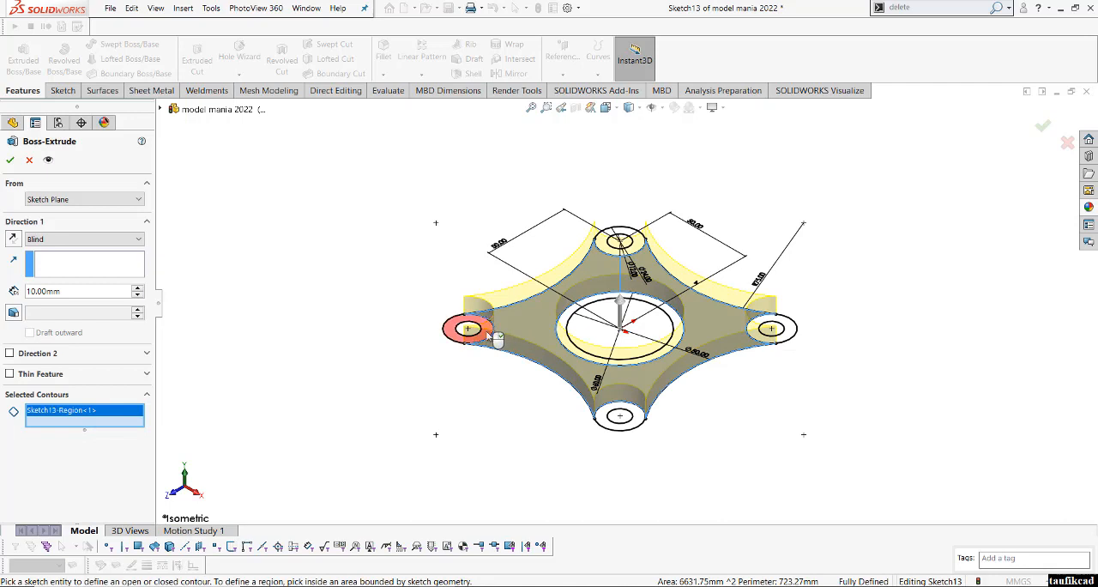
click(487, 334)
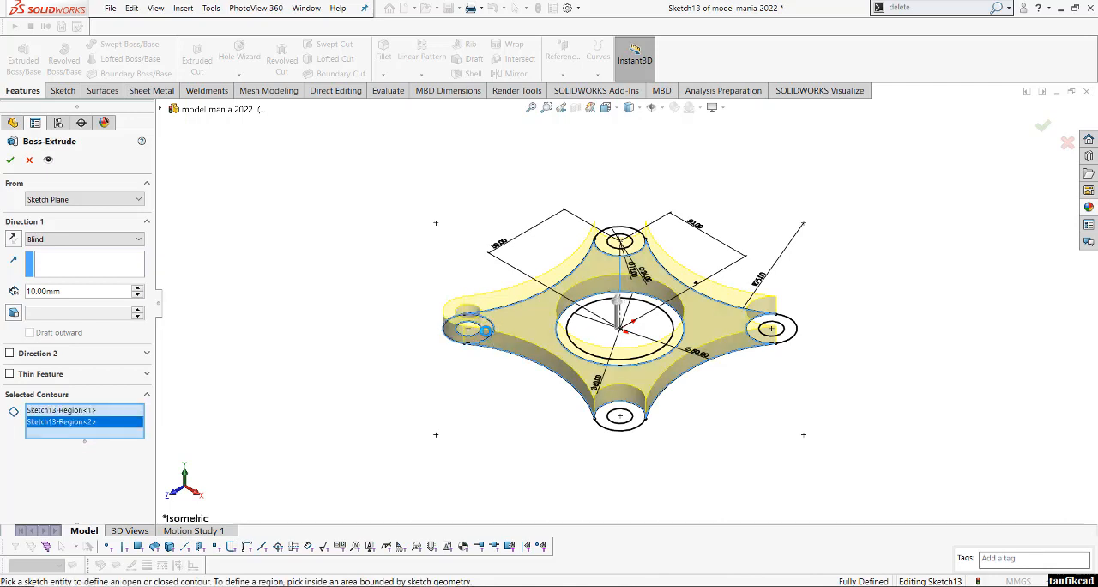
click(635, 431)
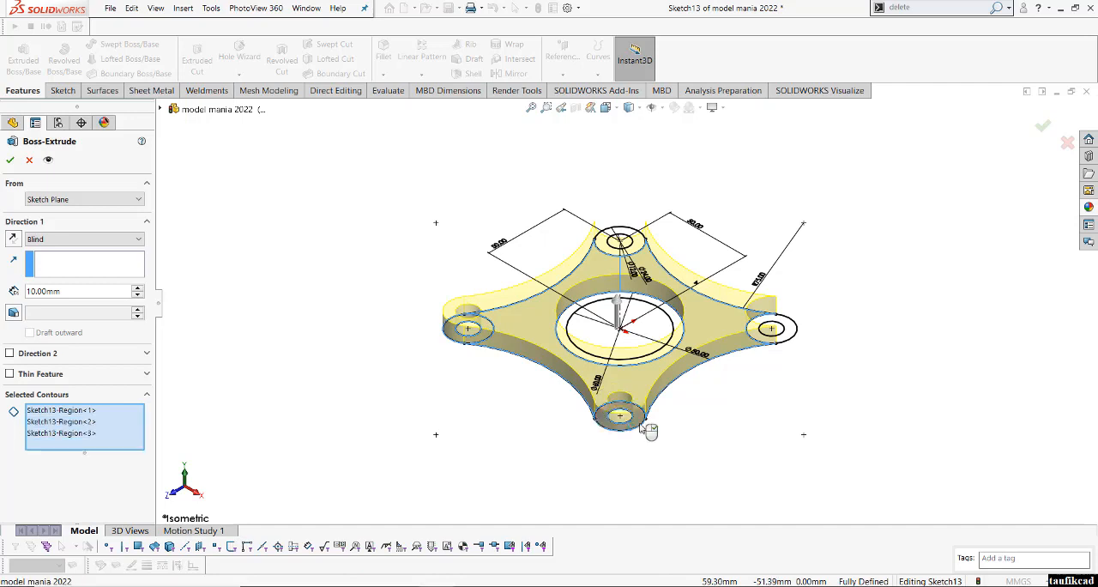
click(794, 331)
click(639, 246)
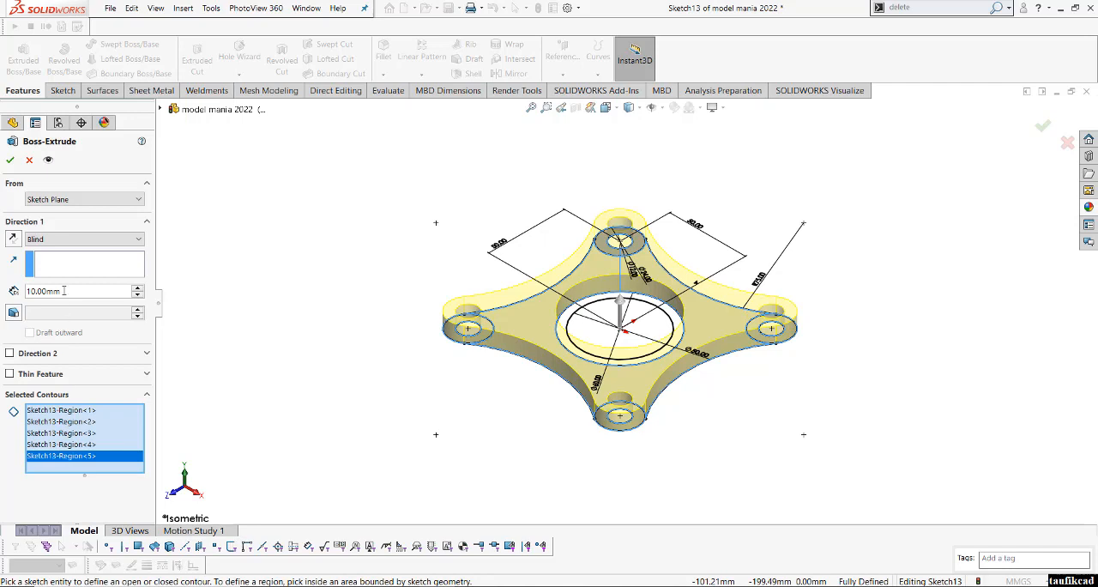
text(2)
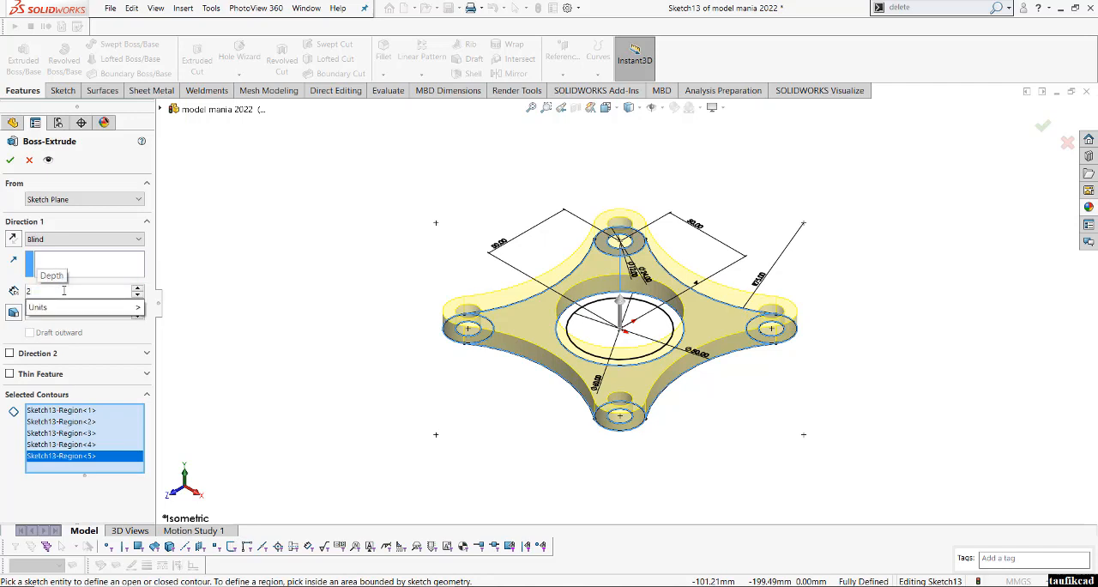
text(0)
key(Return)
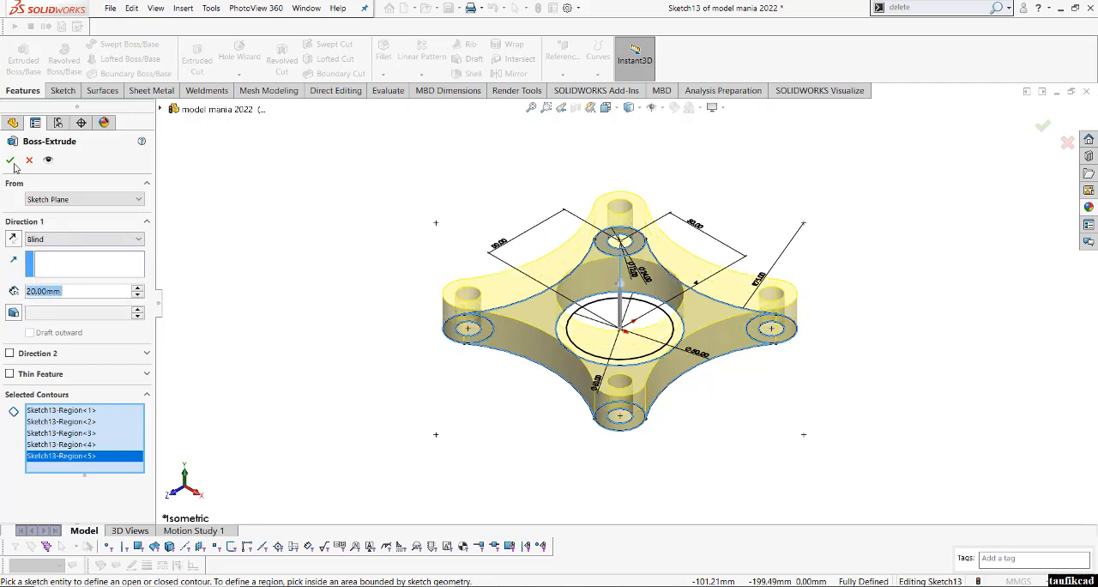
click(10, 160)
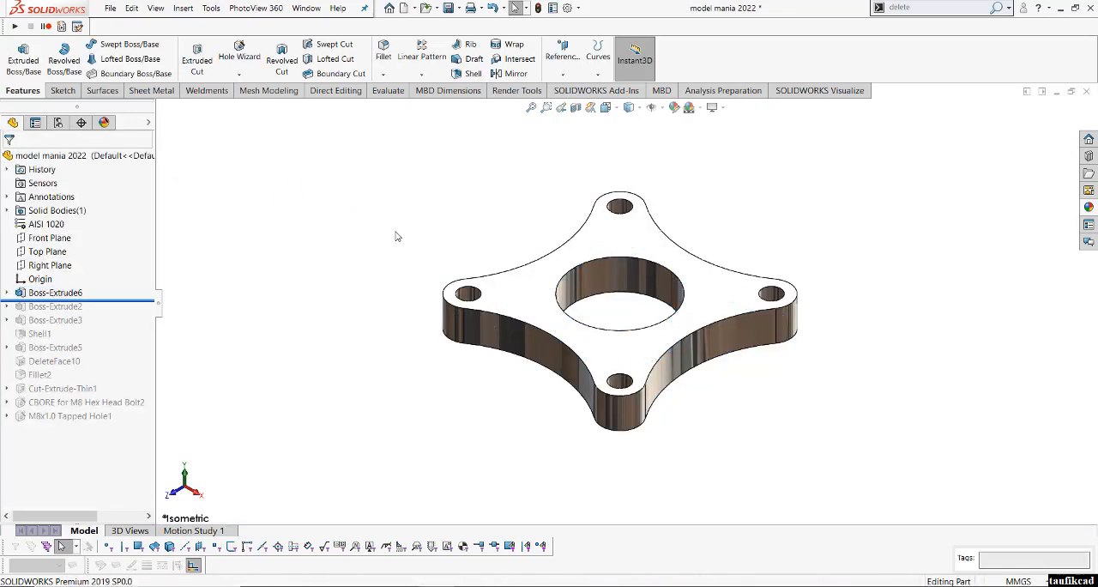
- Extrude the ring region between the two centre circles of the base sketch 60 mm blind, merged with the flange
click(30, 73)
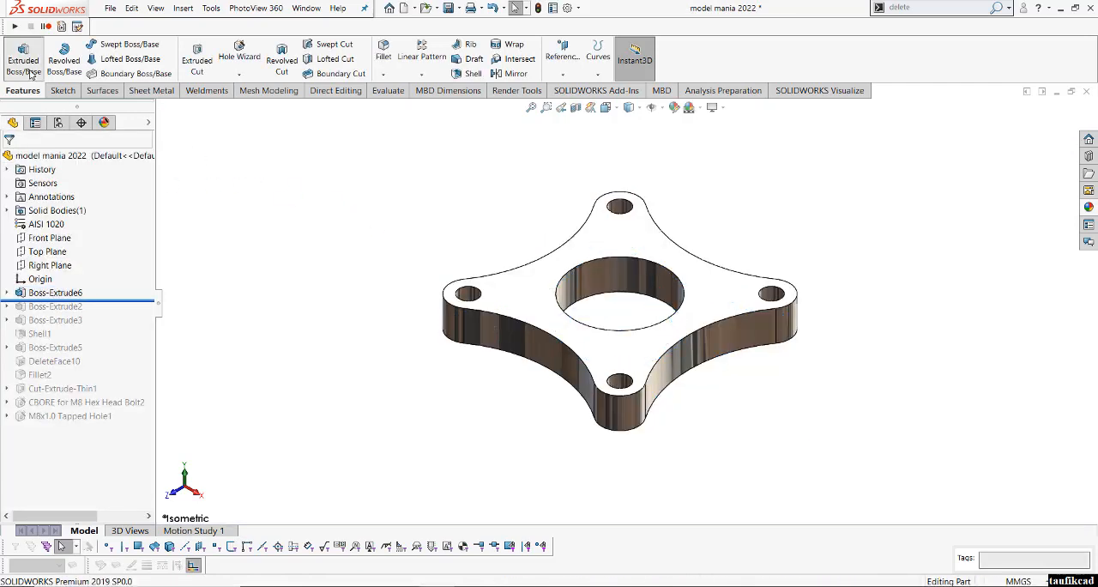
click(160, 109)
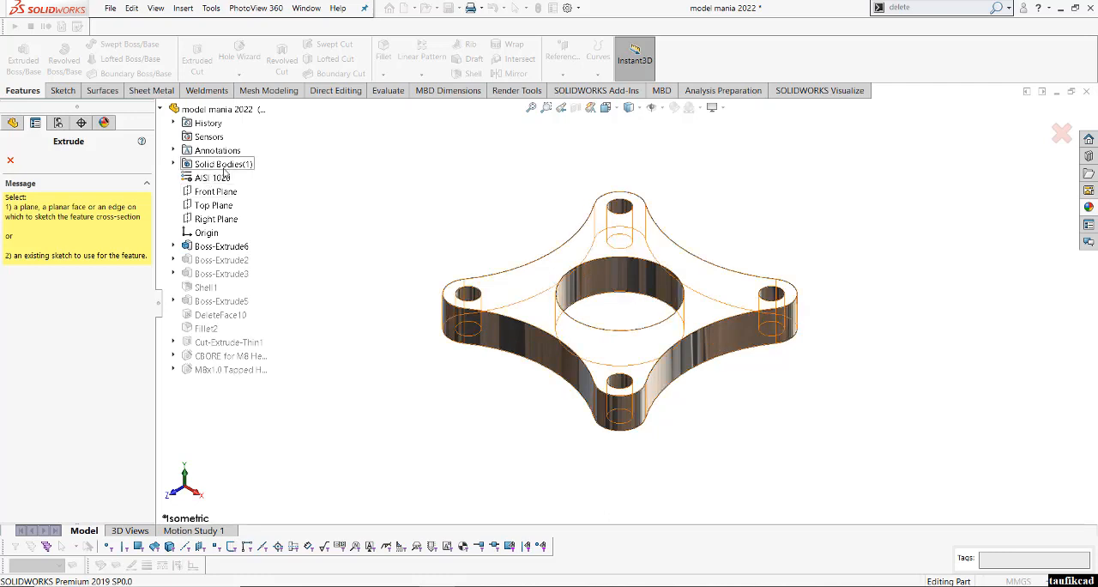
click(174, 247)
click(221, 261)
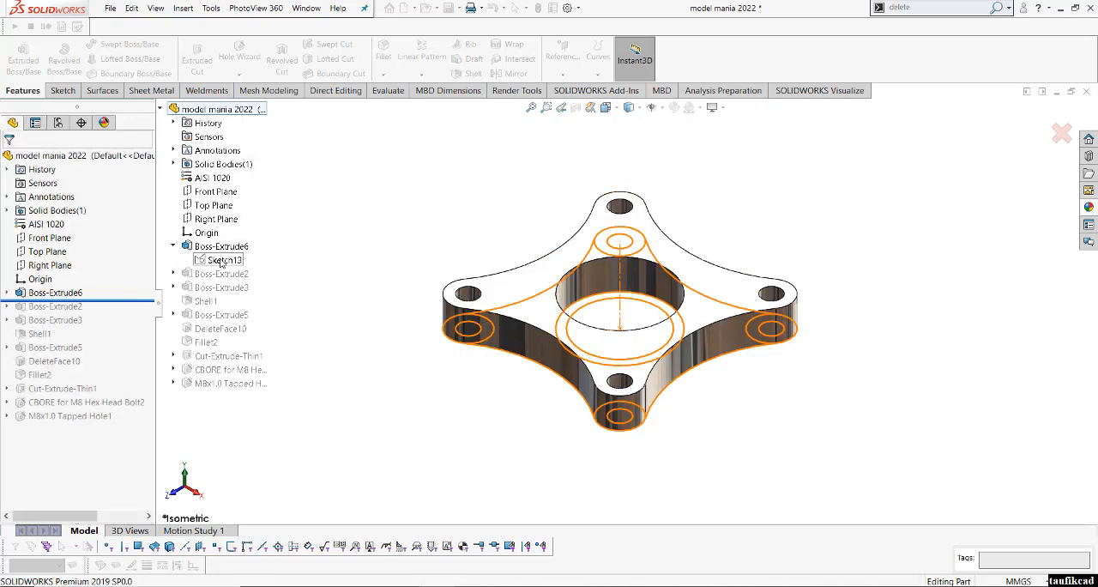
click(563, 337)
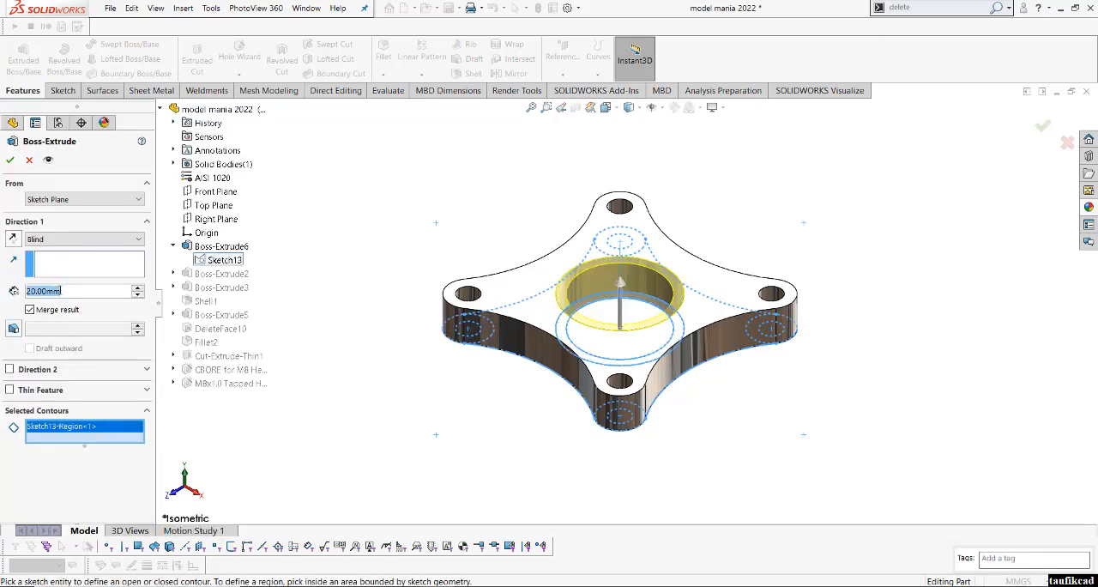
text(60)
key(Return)
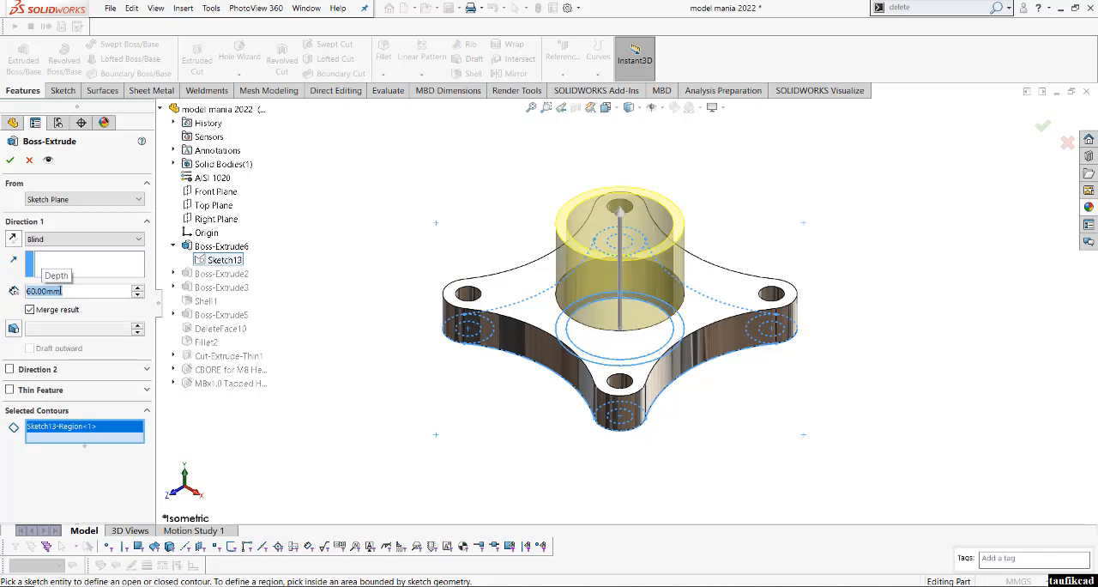
click(10, 159)
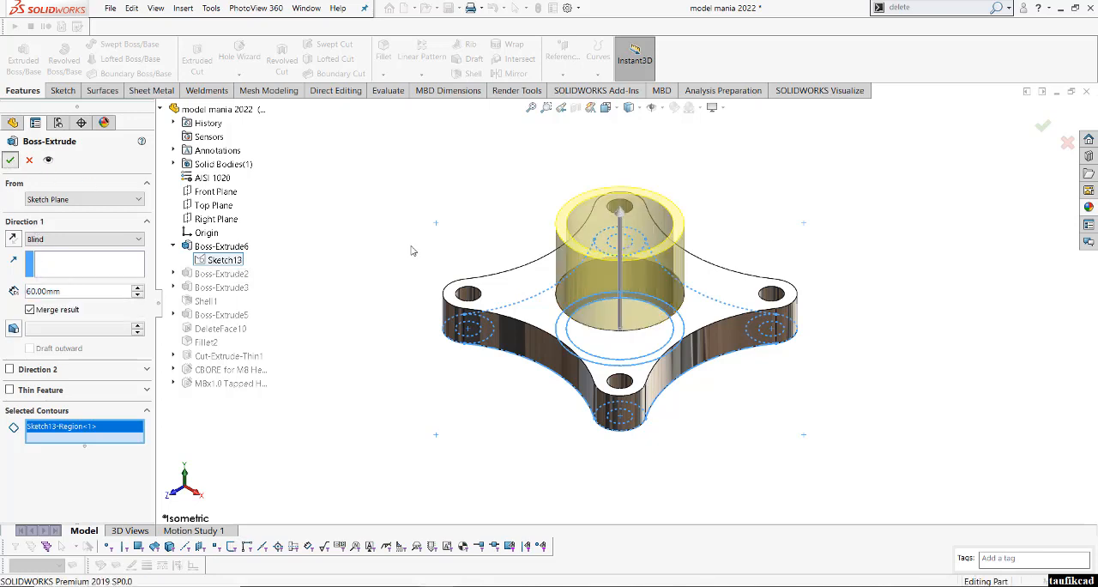
click(439, 230)
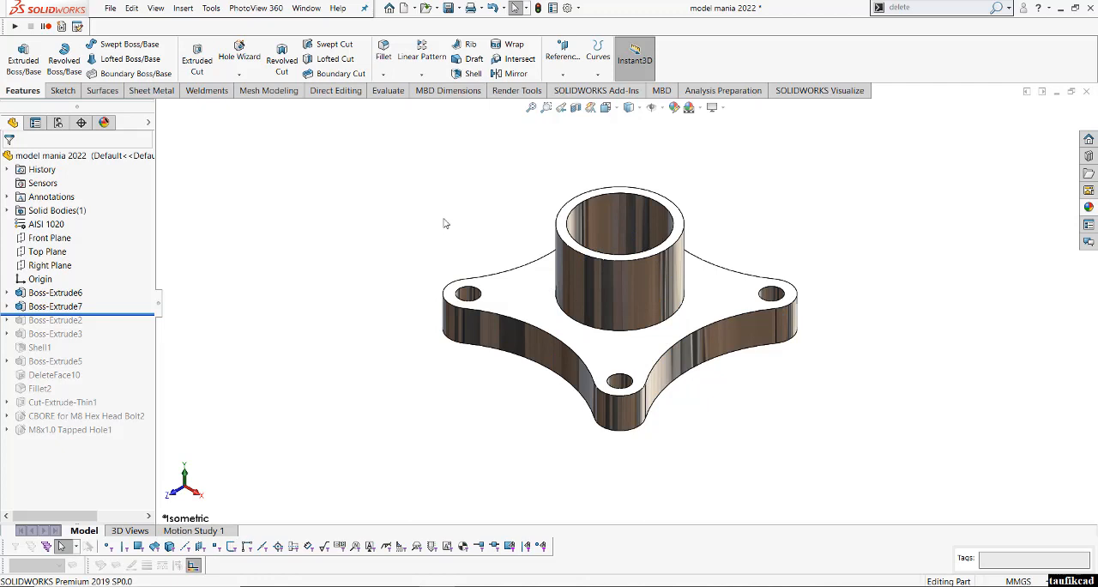
- Shell the part to a 5 mm wall thickness, removing the flange's underside face
click(467, 74)
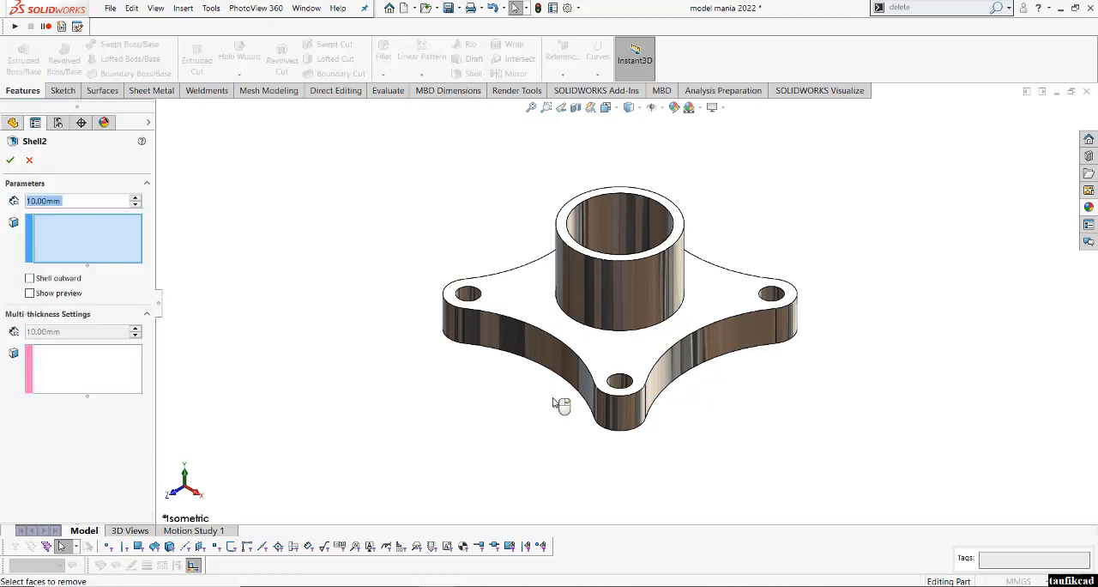
middle_drag(557, 417, 606, 259)
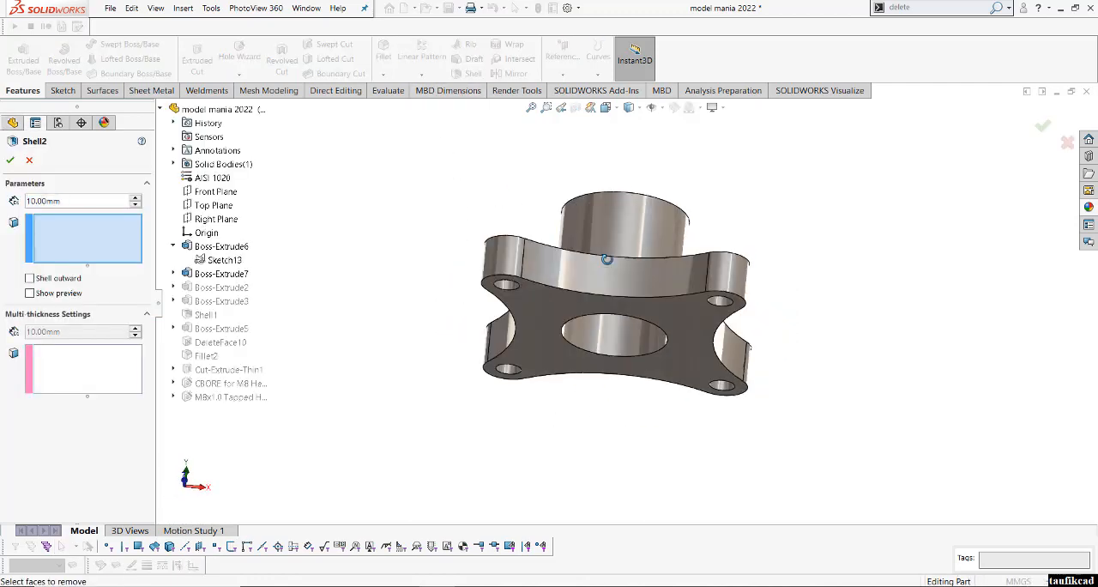
click(543, 317)
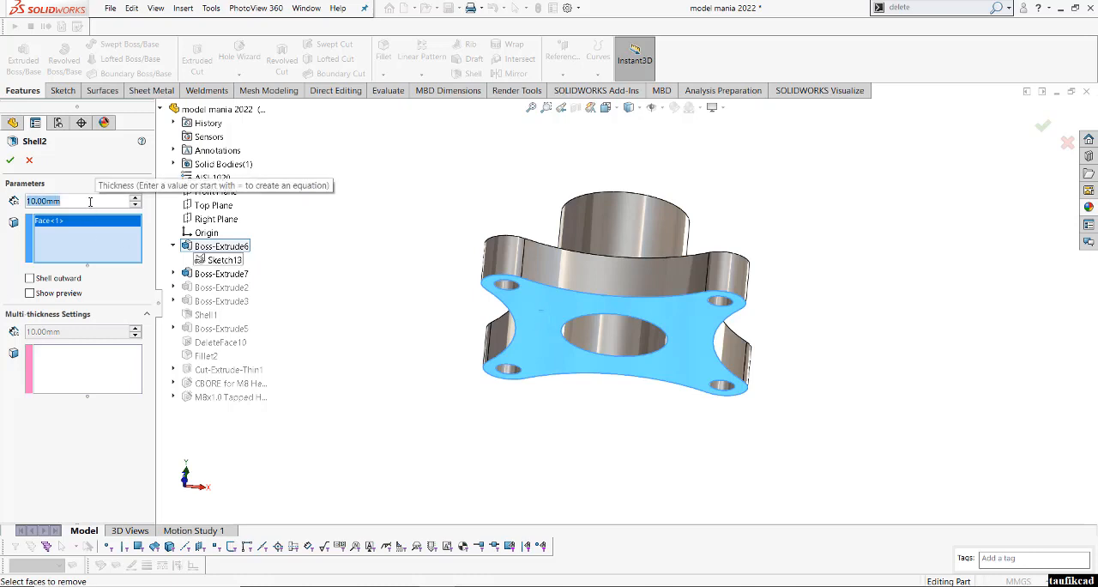
text(5)
key(Return)
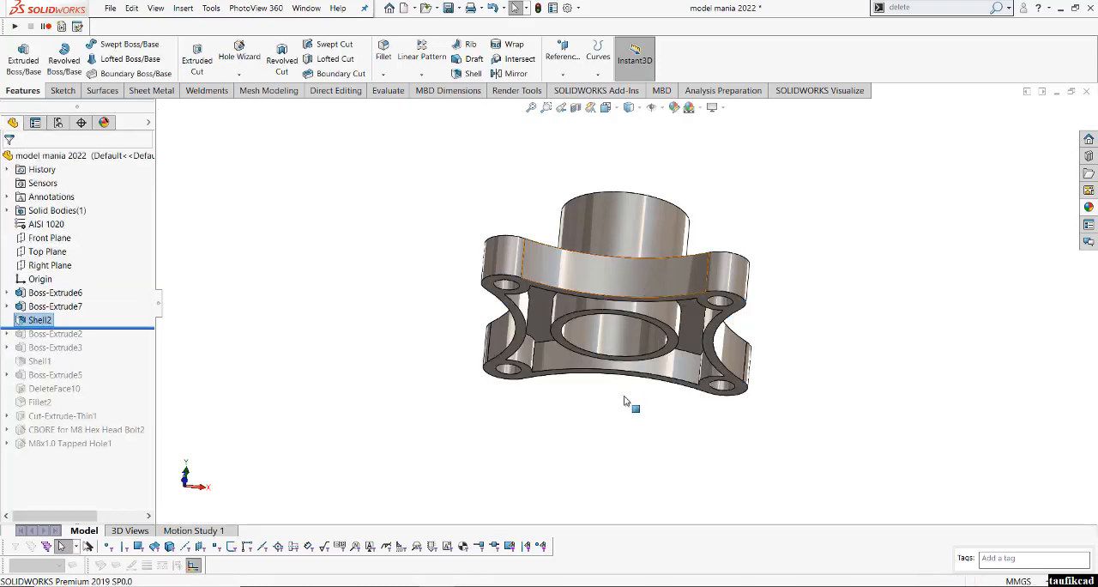
scroll(624, 397, down, 2)
middle_drag(624, 396, 568, 479)
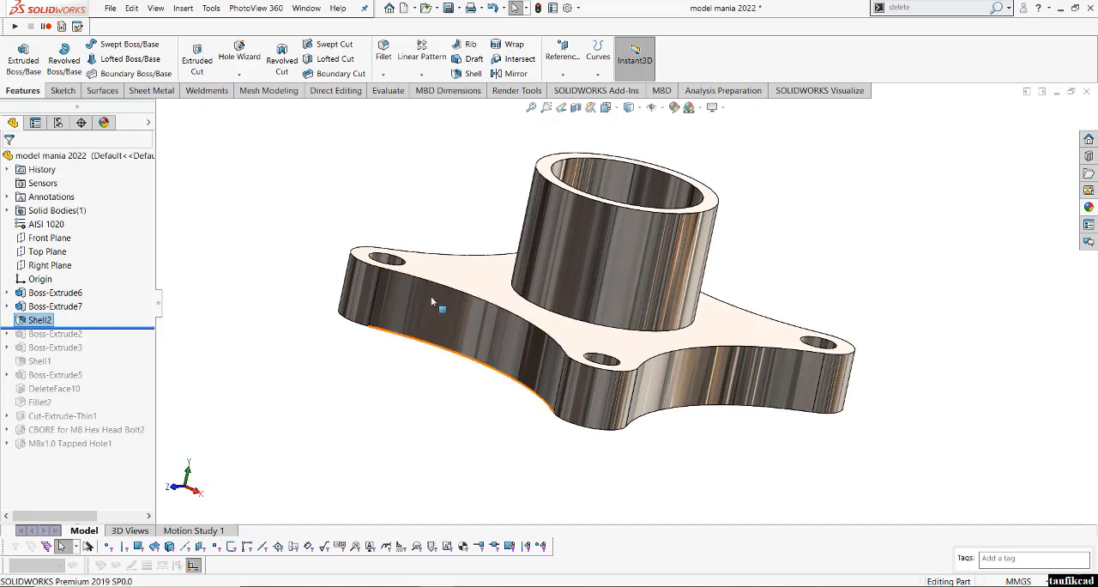
click(339, 198)
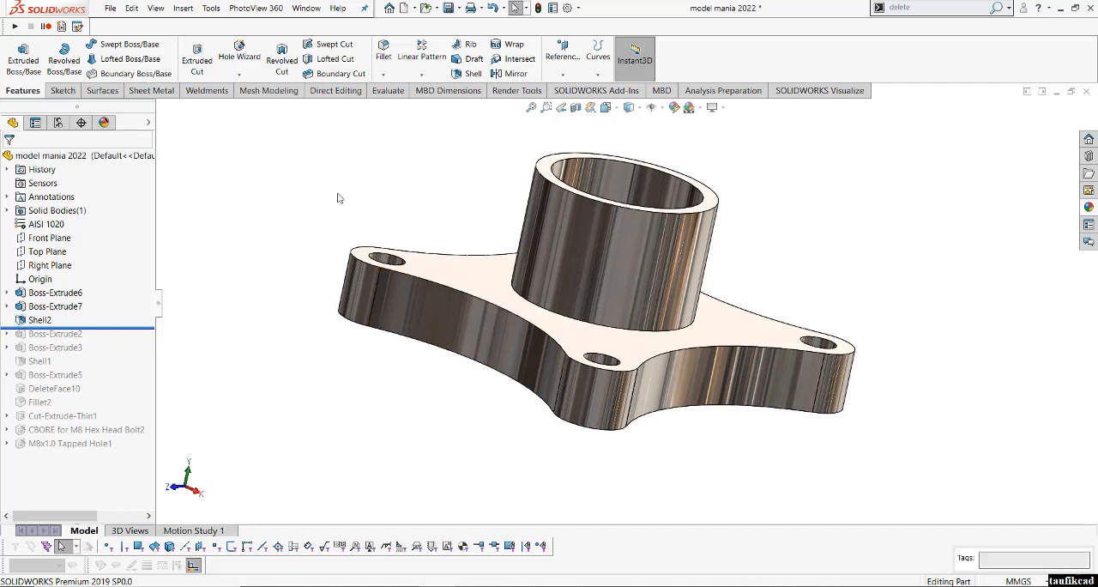
- Start a new sketch on the Front Plane and view it normal to that plane
click(49, 238)
click(62, 227)
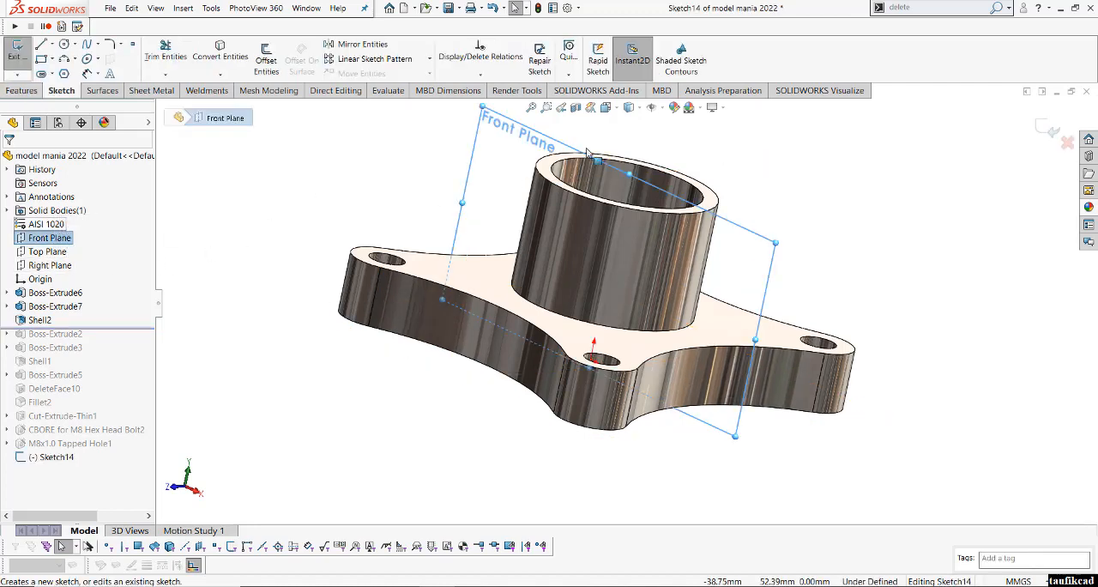
click(629, 107)
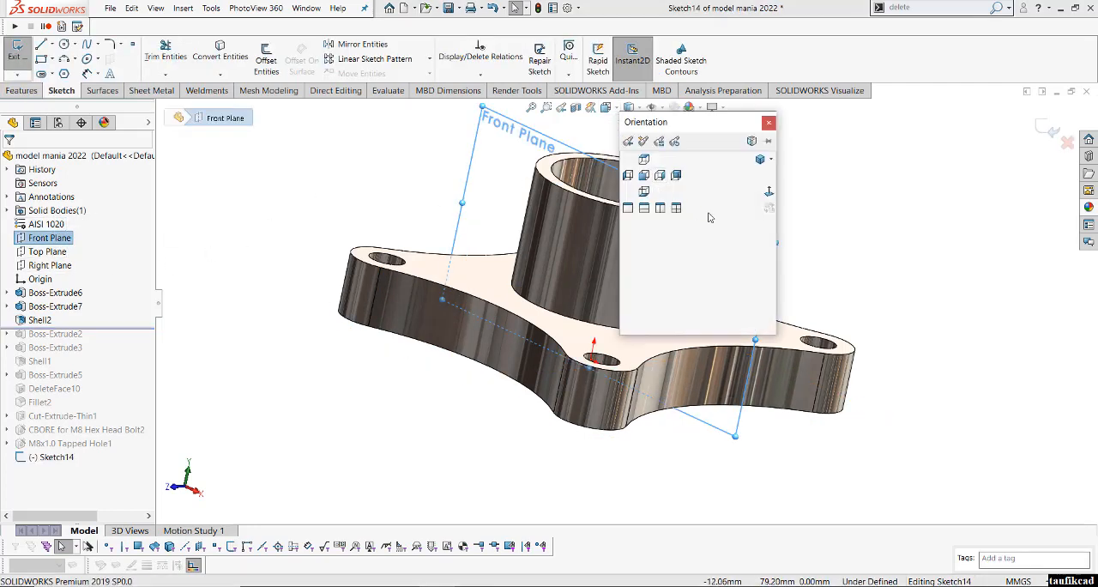
click(769, 192)
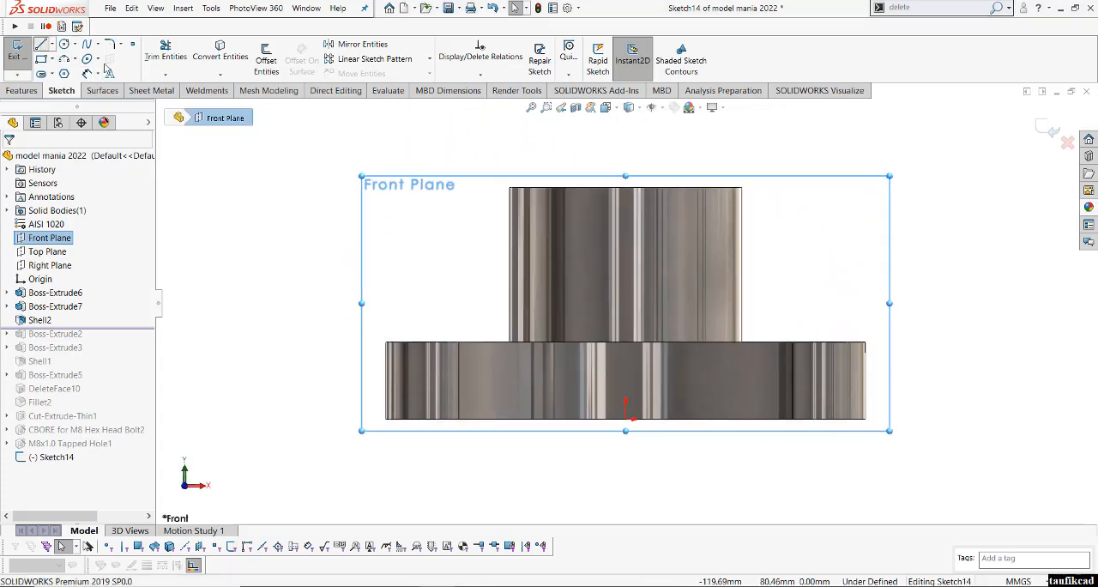
scroll(813, 242, up, 1)
scroll(813, 242, down, 1)
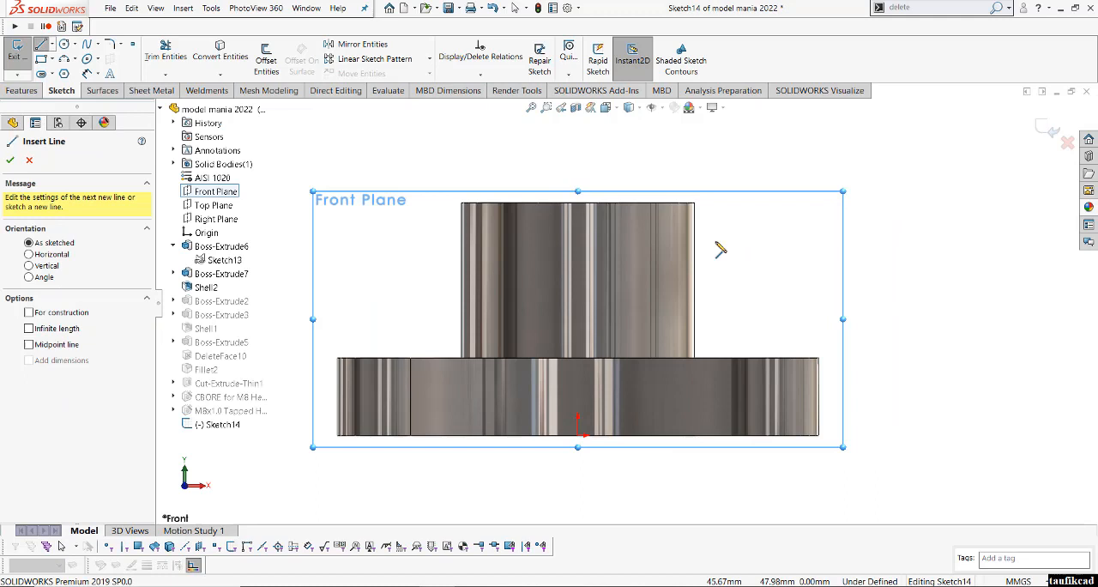
- Sketch a closed lug profile on the ring's right side: two slanted lines joined by an about 8 mm radius arc, closed by an about 26 mm line
click(675, 226)
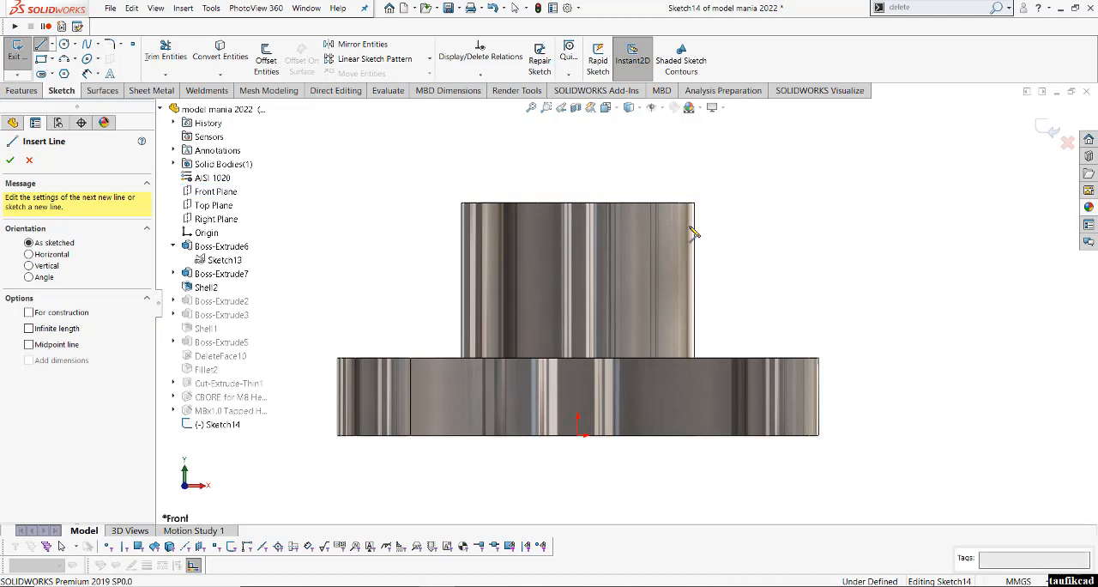
click(756, 243)
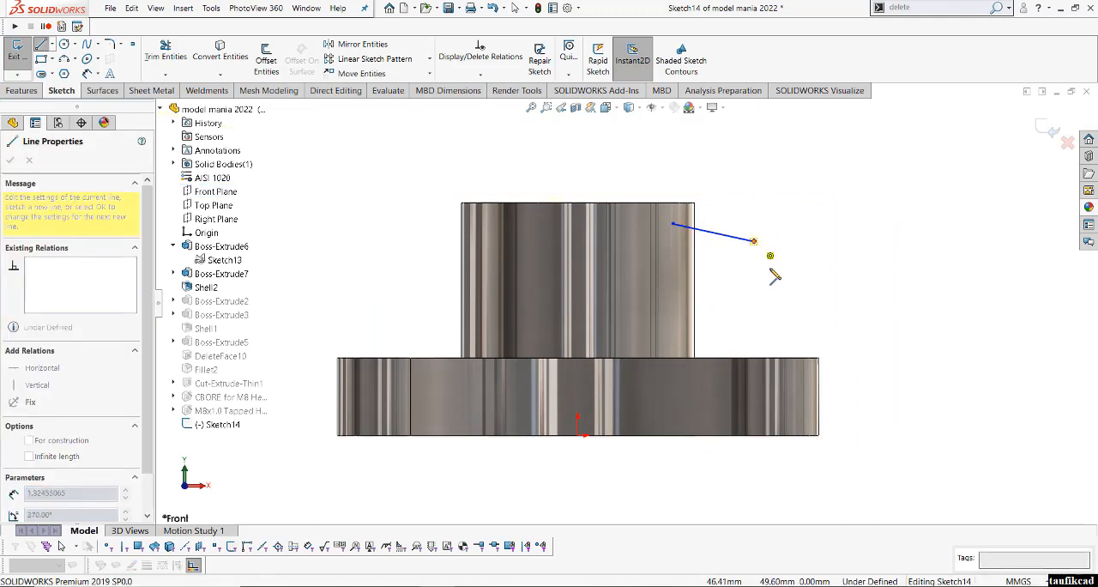
key(a)
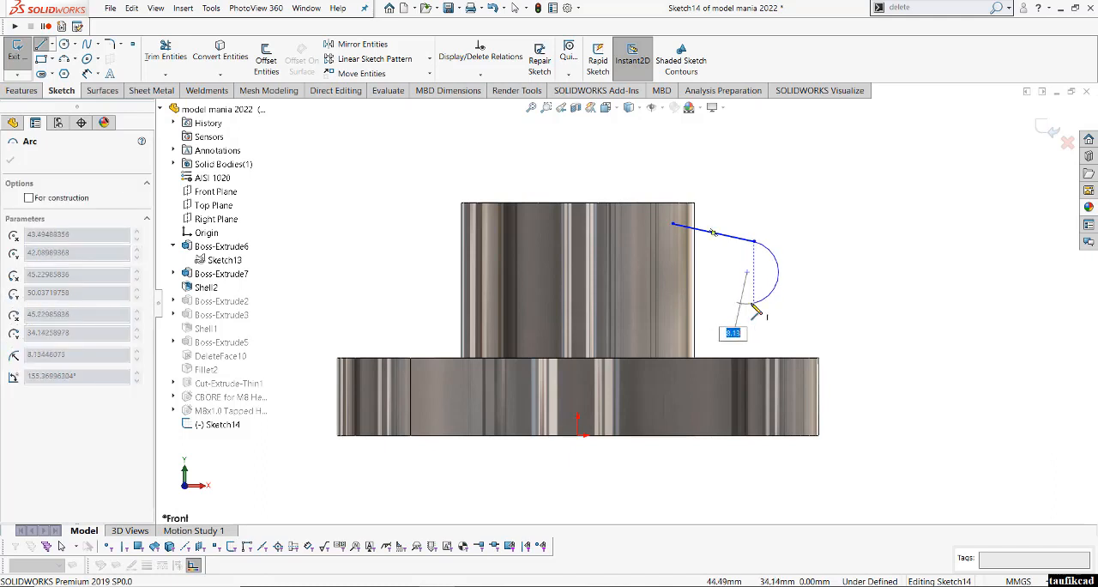
click(753, 302)
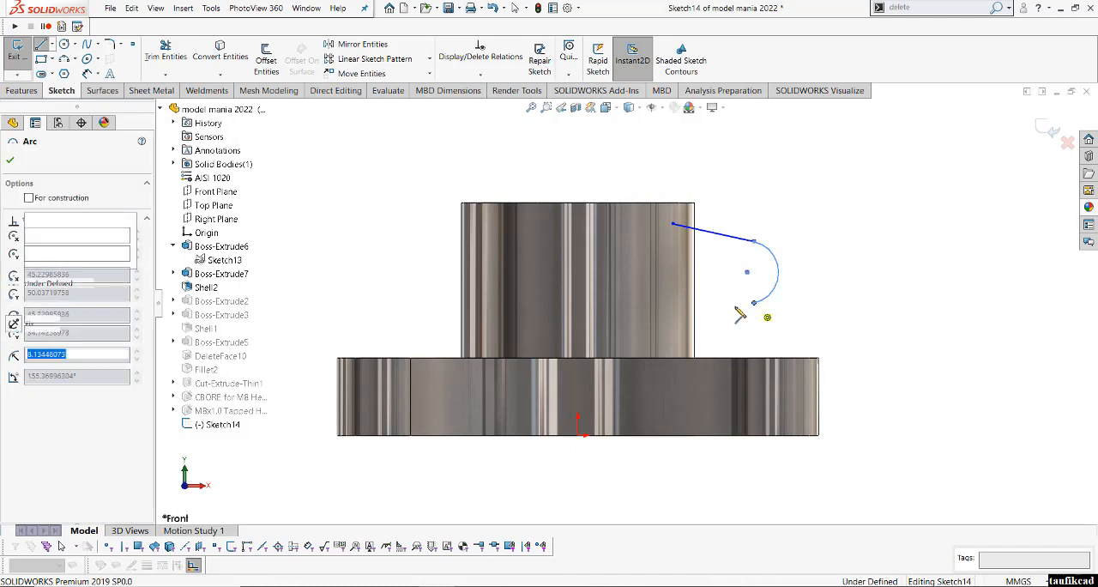
click(679, 324)
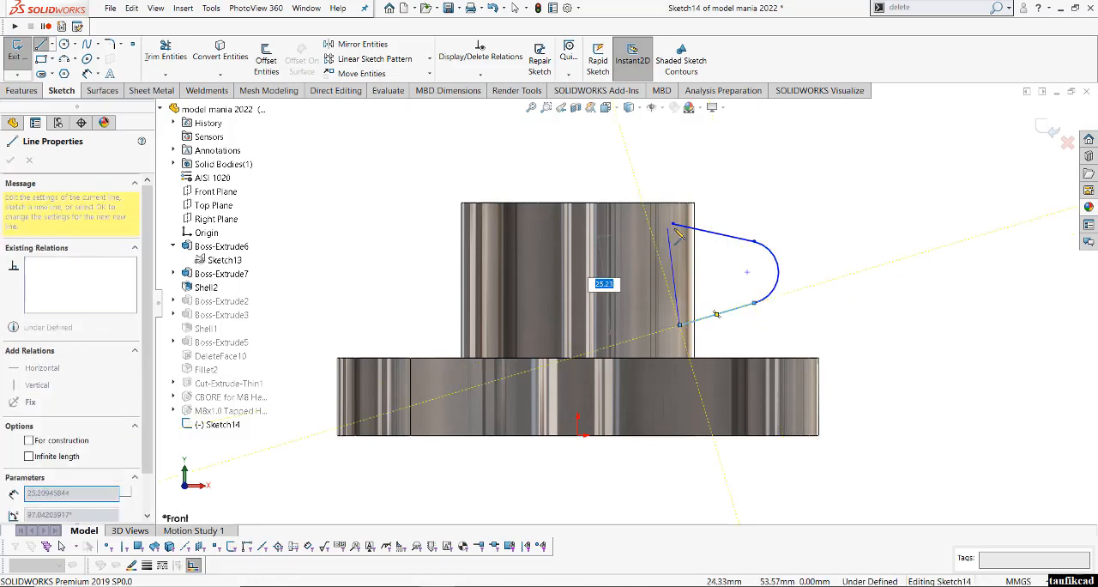
click(674, 225)
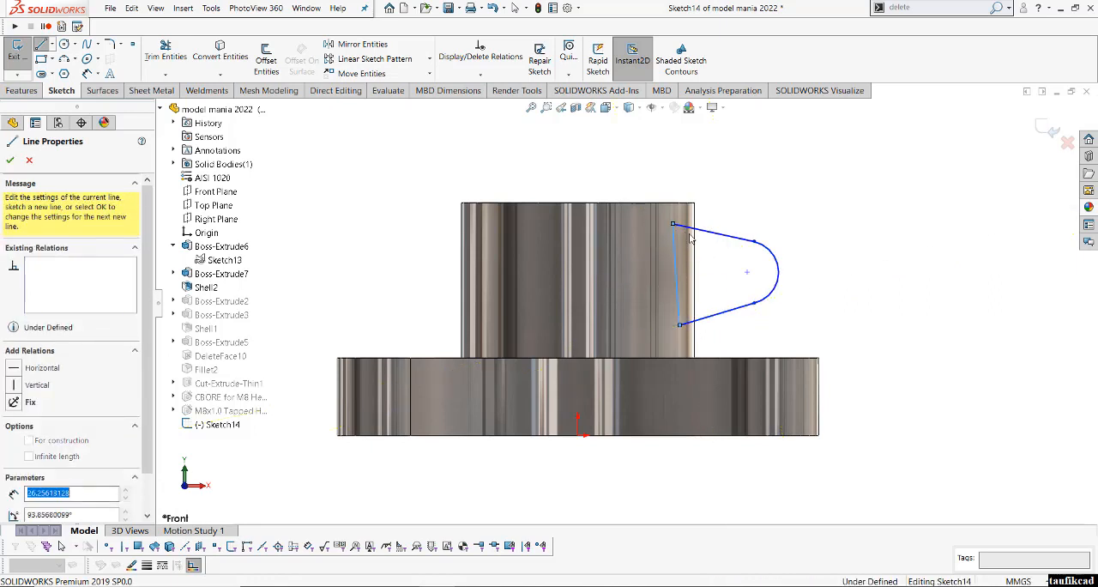
right_click(681, 230)
click(709, 237)
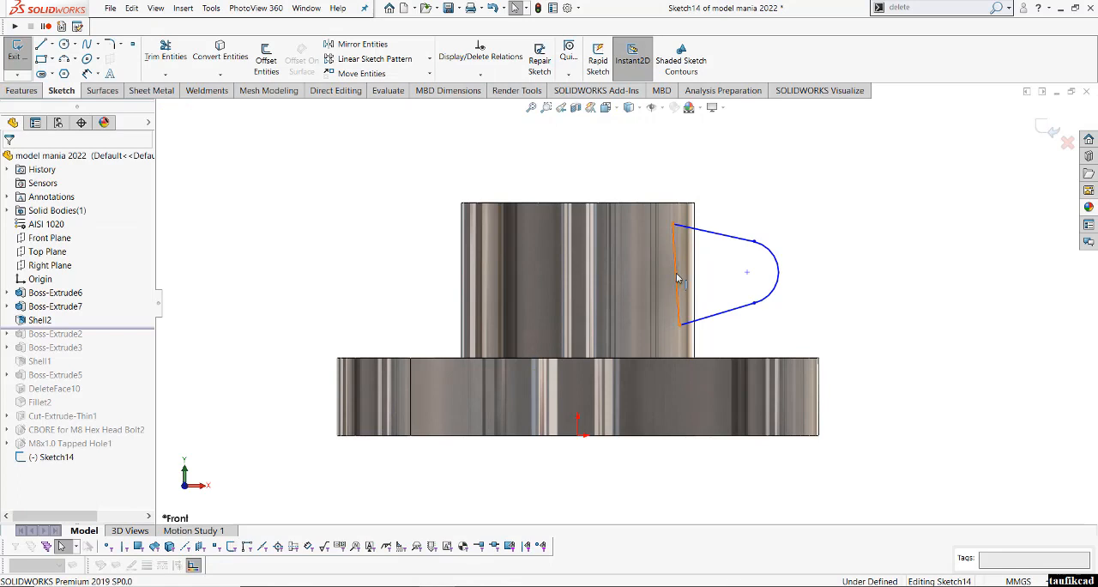
- Make the lug profile's closing line inside the ring vertical
click(677, 277)
click(728, 239)
click(733, 288)
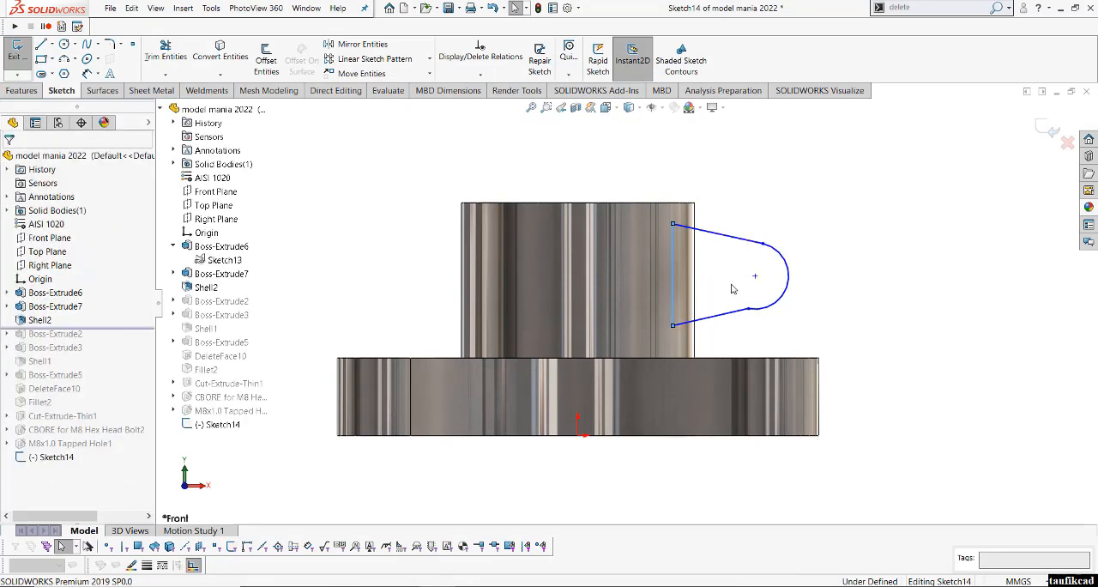
- Make the lug profile's lower slanted line tangent to the arc
click(739, 315)
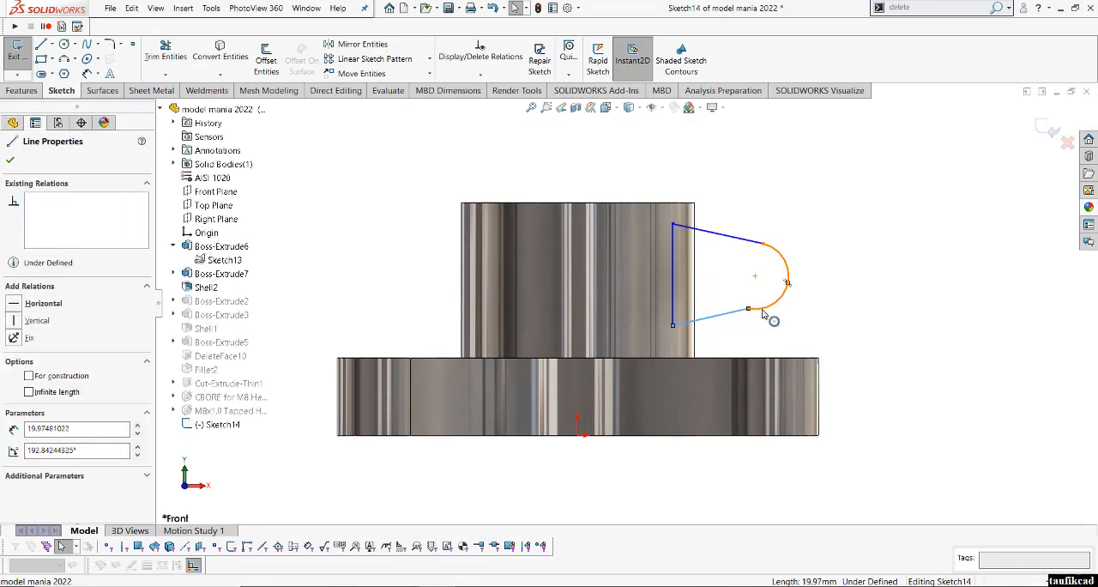
click(788, 284)
ctrl+click(748, 239)
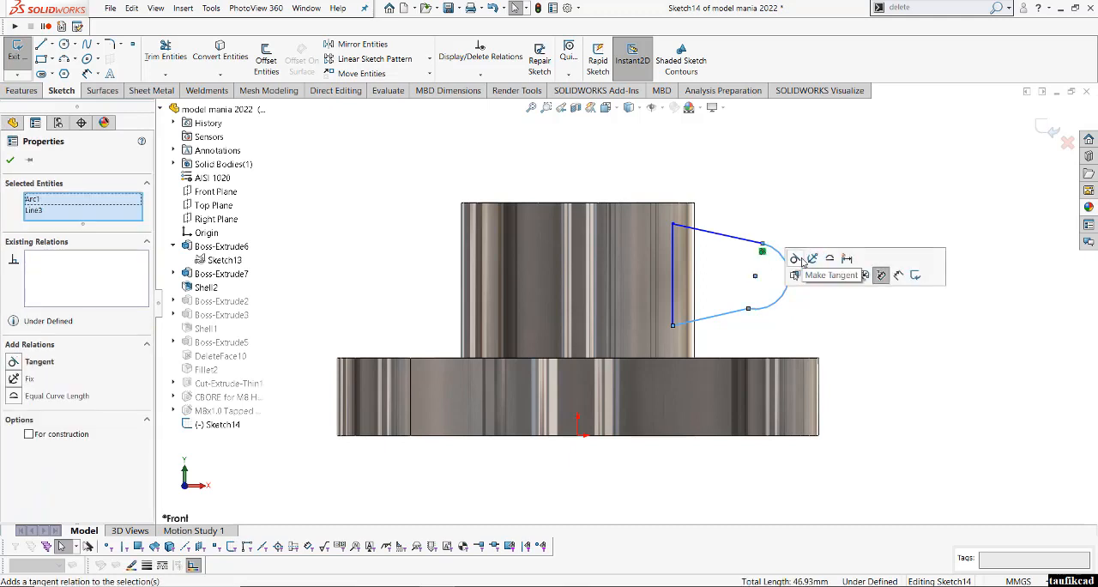
click(796, 259)
click(845, 338)
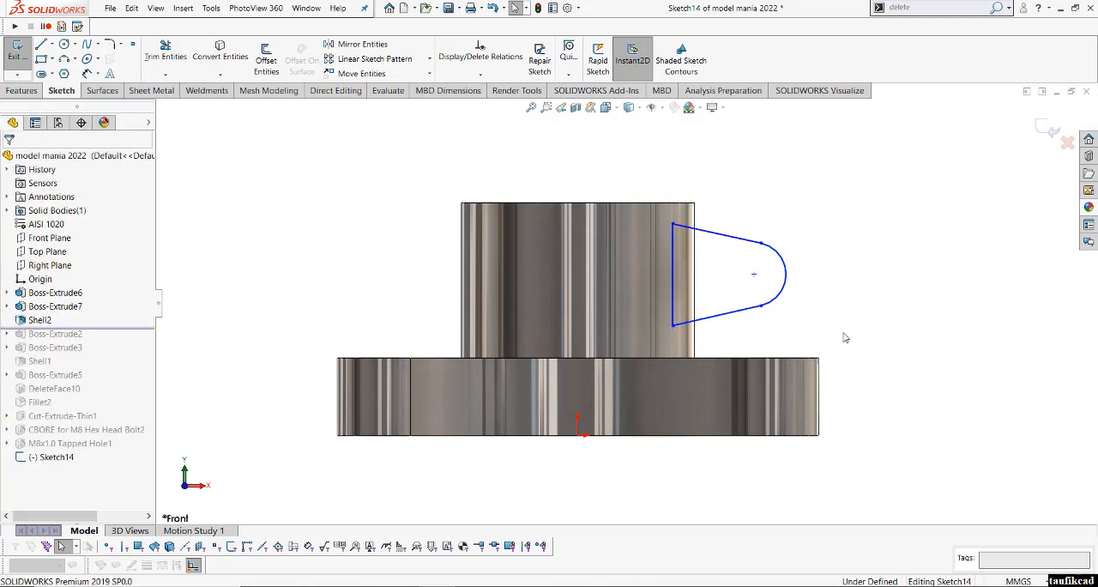
- Draw a construction centreline about 21 mm long from the arc's centre to the midpoint of the vertical line
right_click(772, 184)
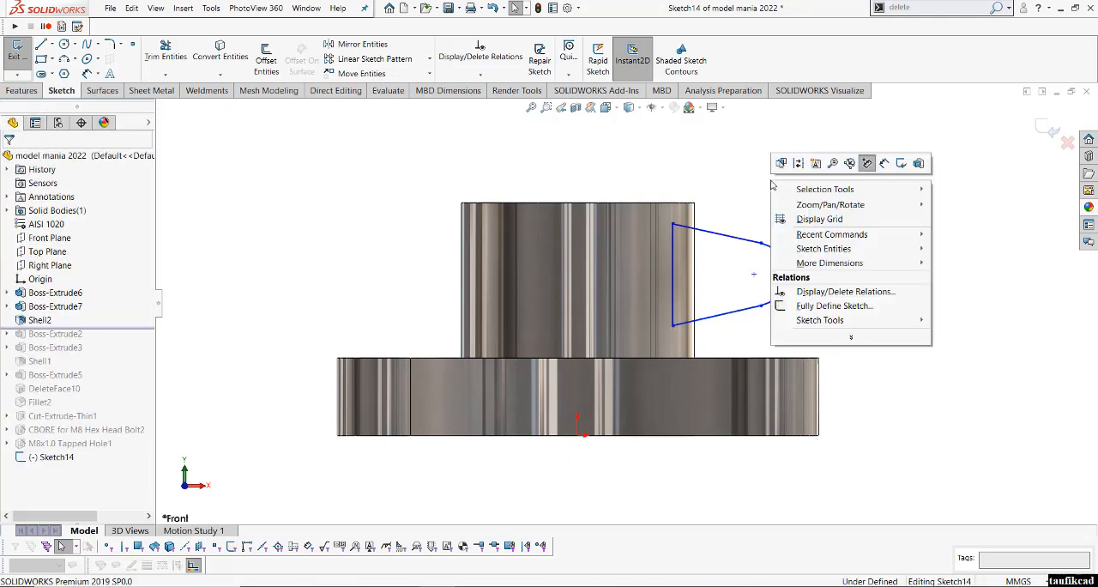
click(747, 172)
right_drag(760, 154, 707, 189)
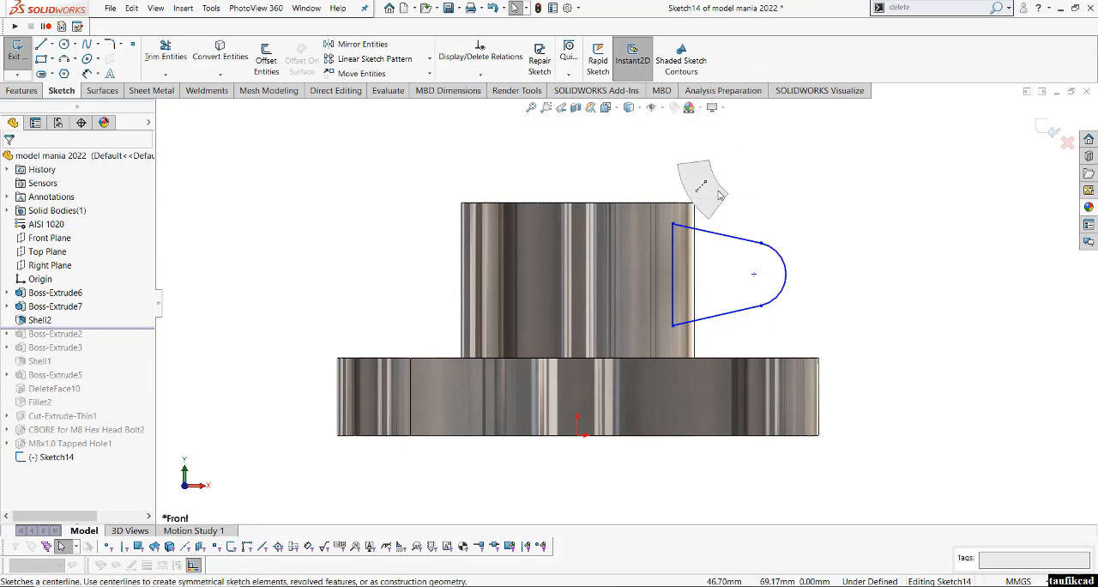
click(754, 274)
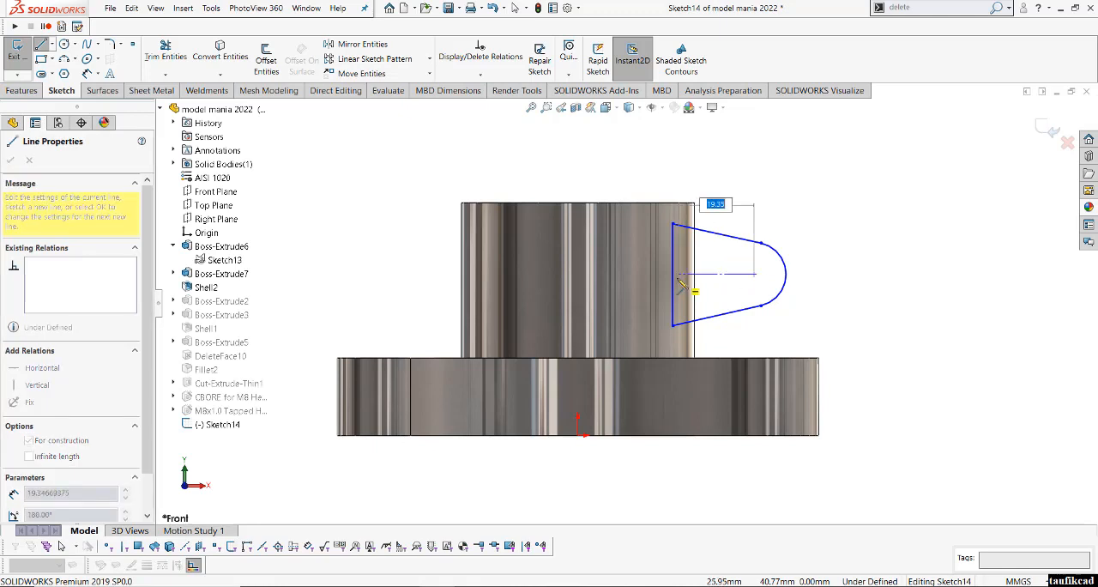
click(673, 275)
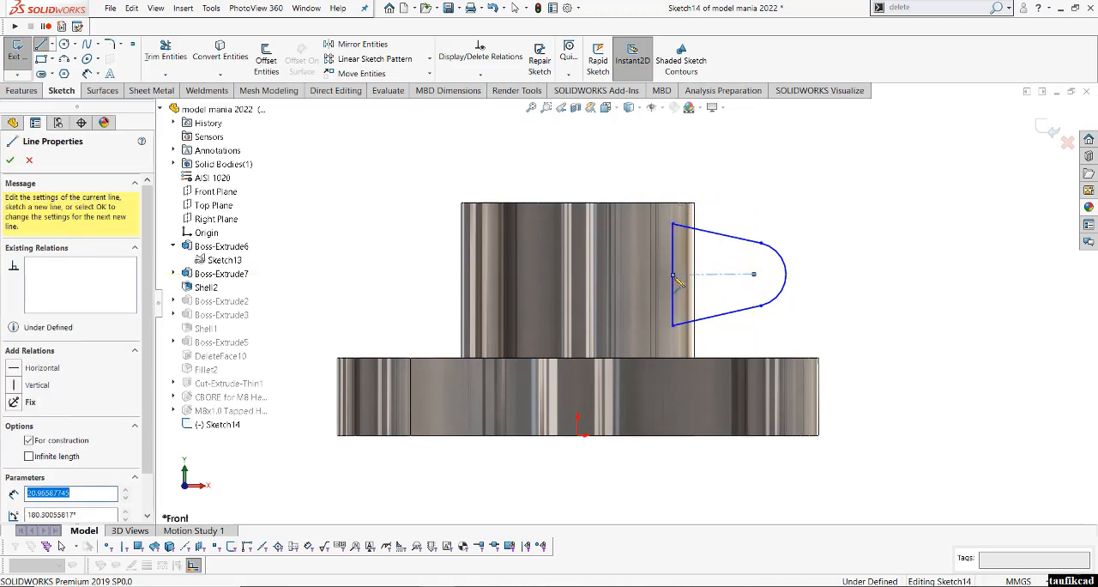
right_click(699, 283)
click(721, 285)
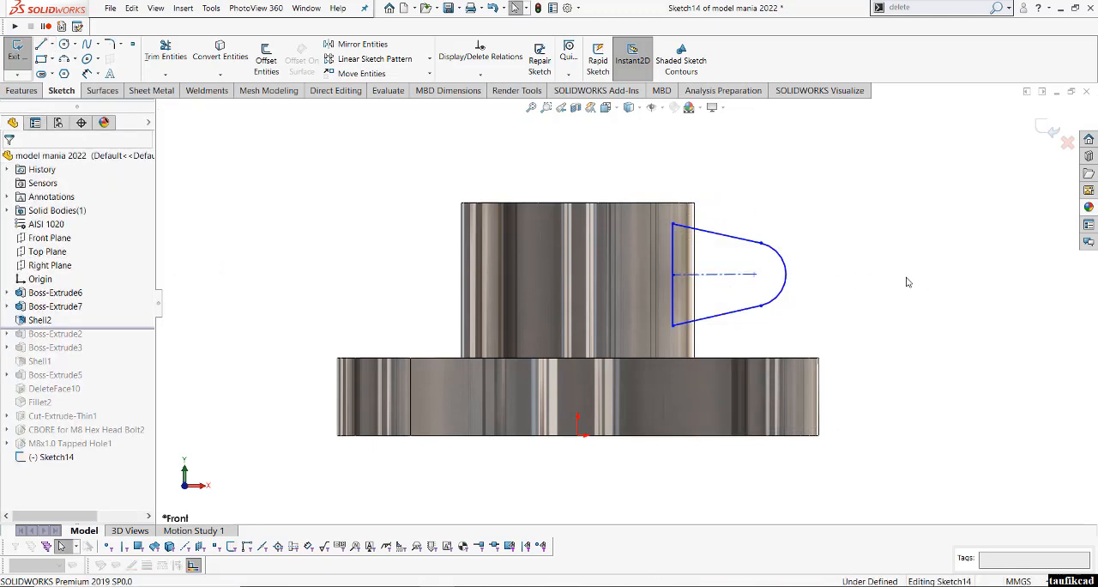
- Try to make the lug profile's two slanted lines symmetric about the construction centreline
click(743, 251)
ctrl+click(742, 310)
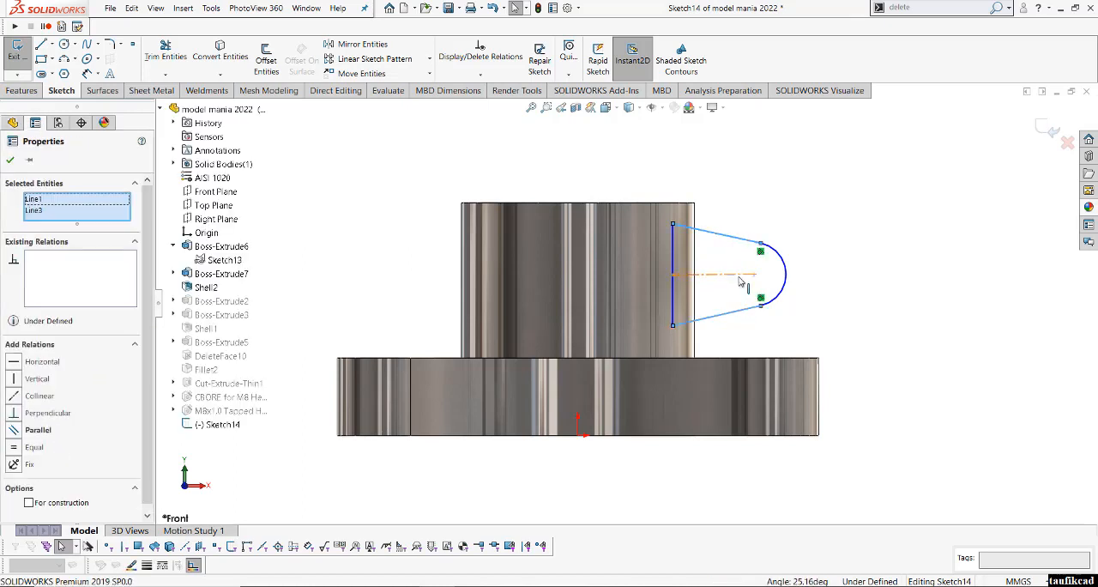
ctrl+click(740, 276)
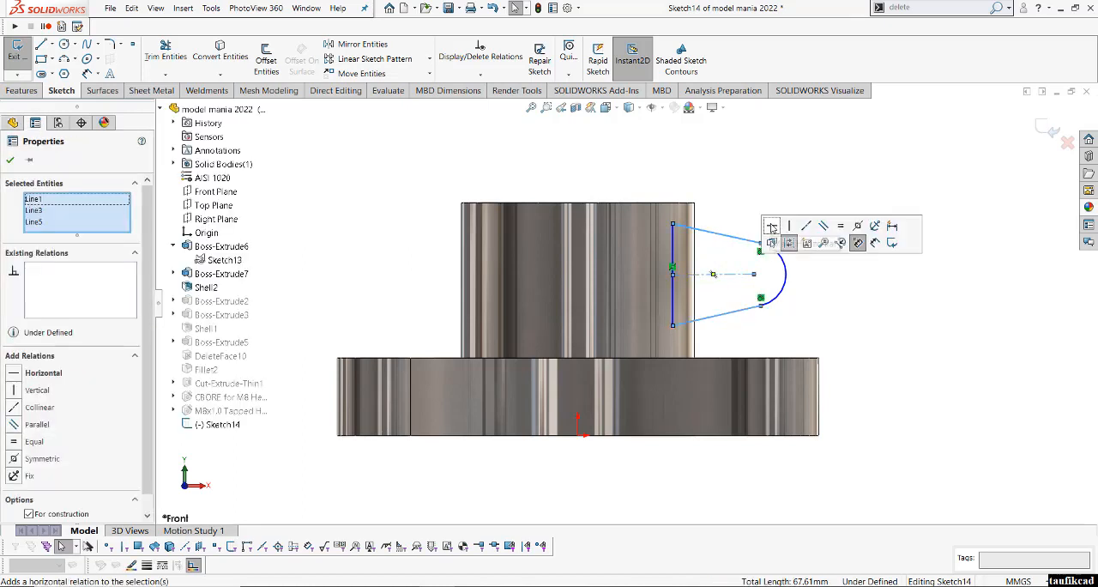
click(855, 227)
click(899, 300)
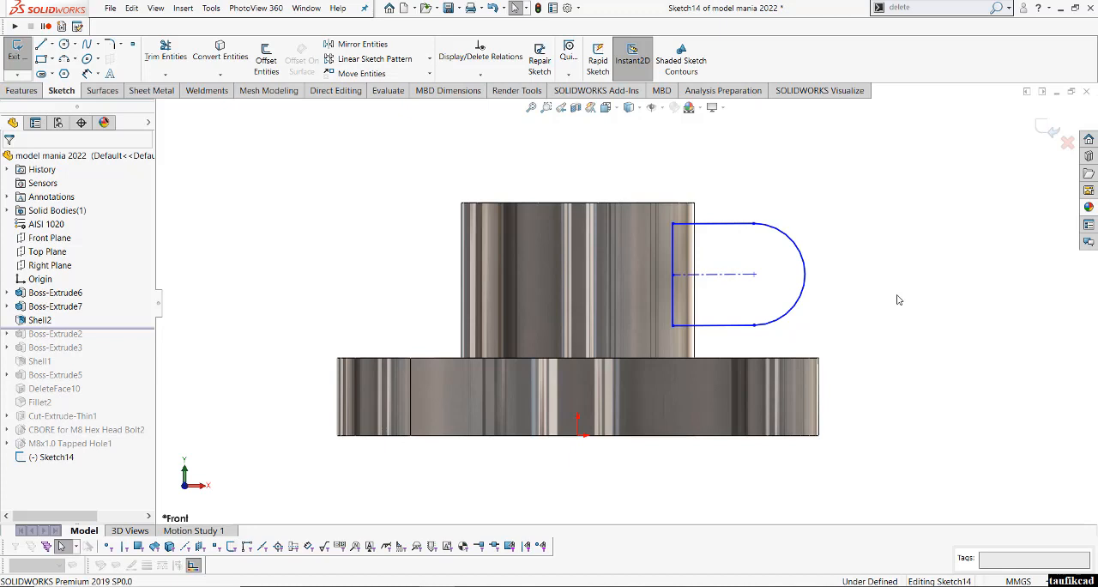
key(ctrl+z)
click(885, 288)
- Dimension the angle between the lug profile's two slanted lines and set it to 30°
right_click(839, 225)
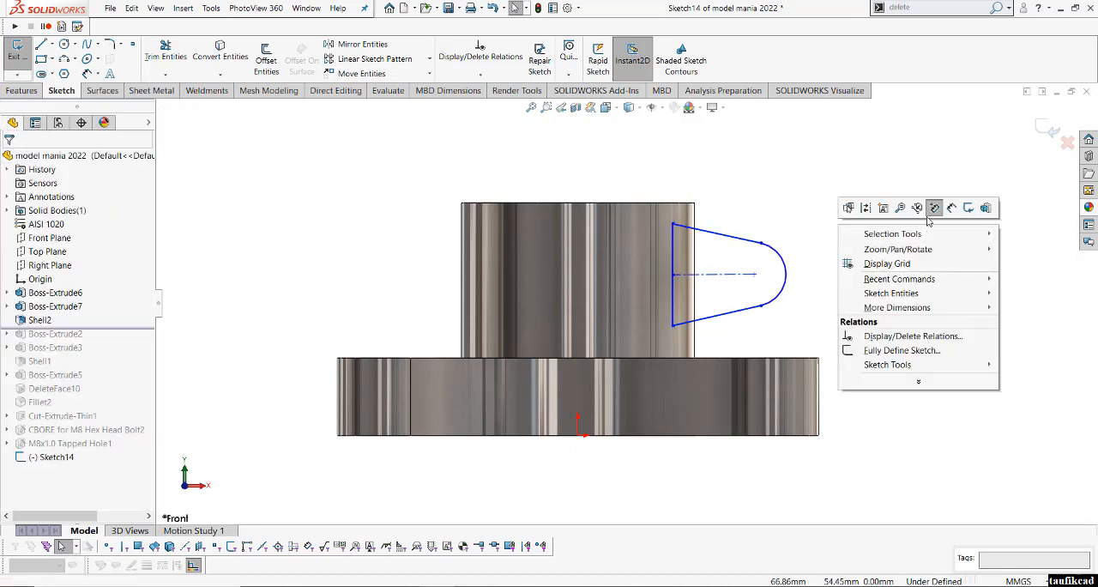
click(934, 208)
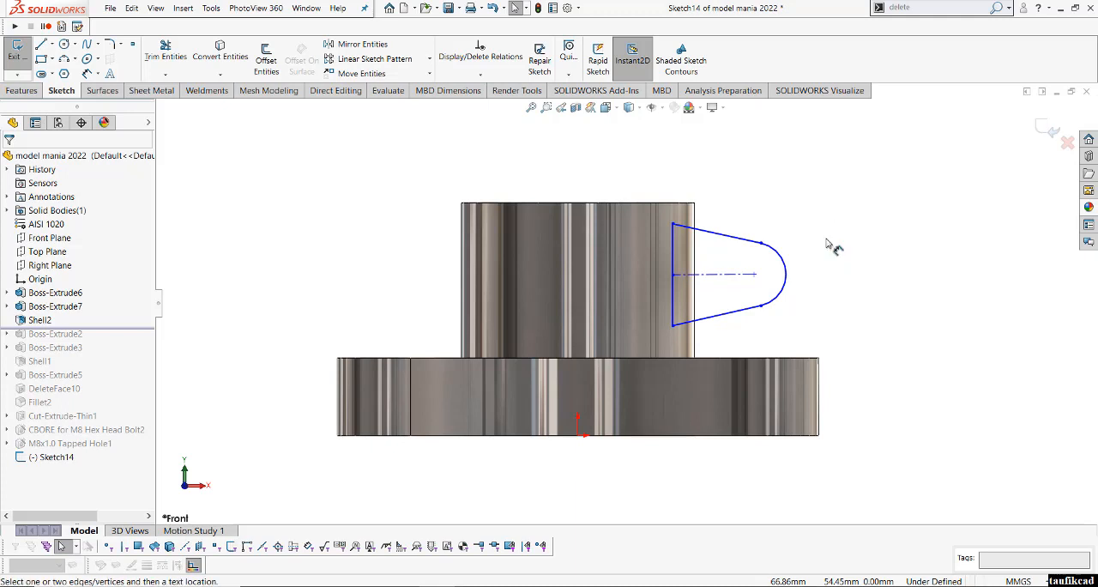
click(743, 246)
click(738, 310)
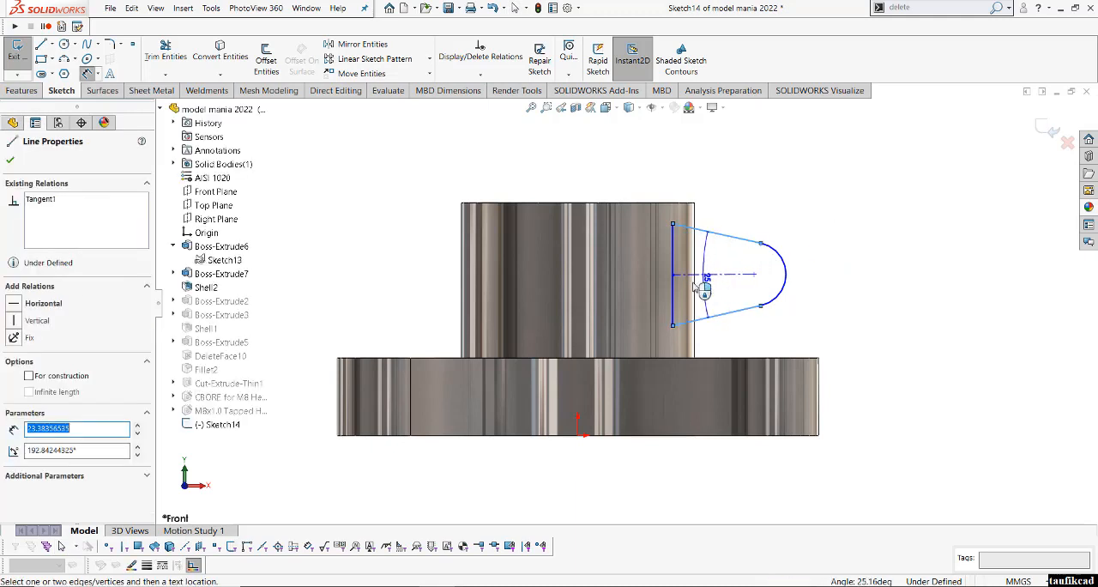
click(718, 284)
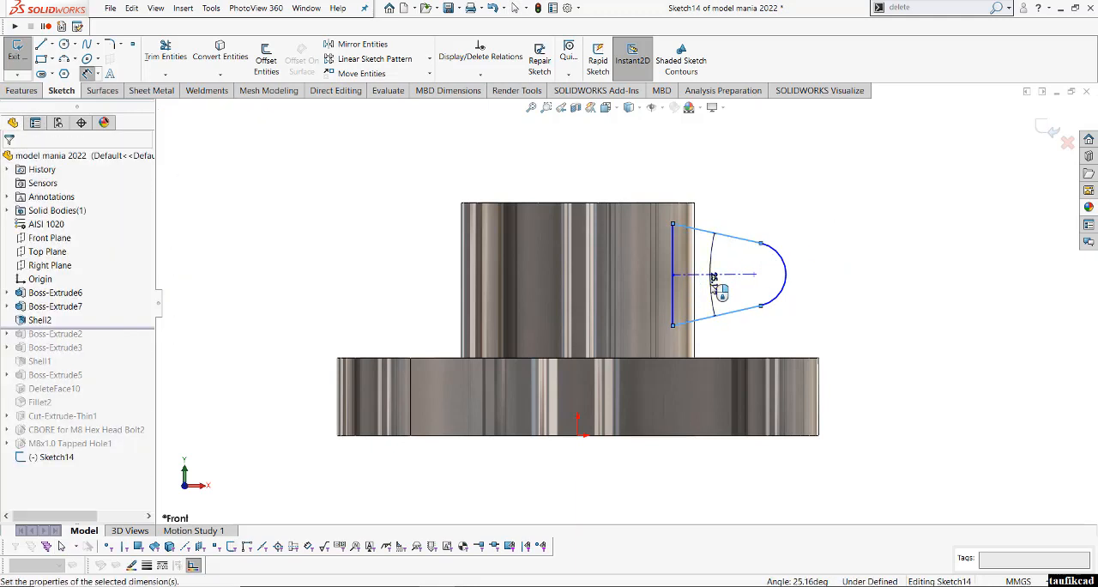
key(Return)
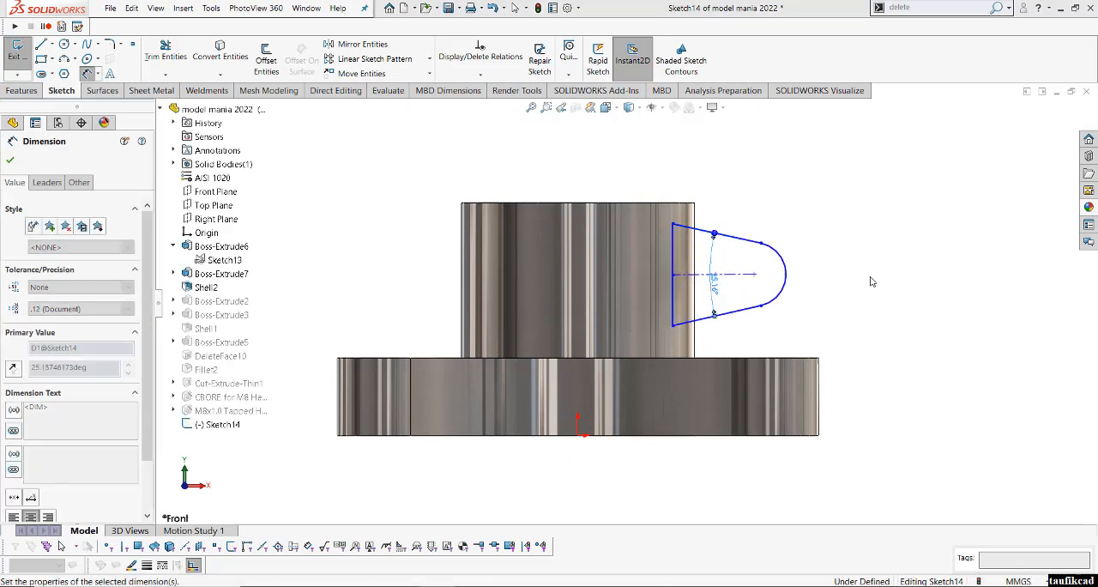
click(870, 281)
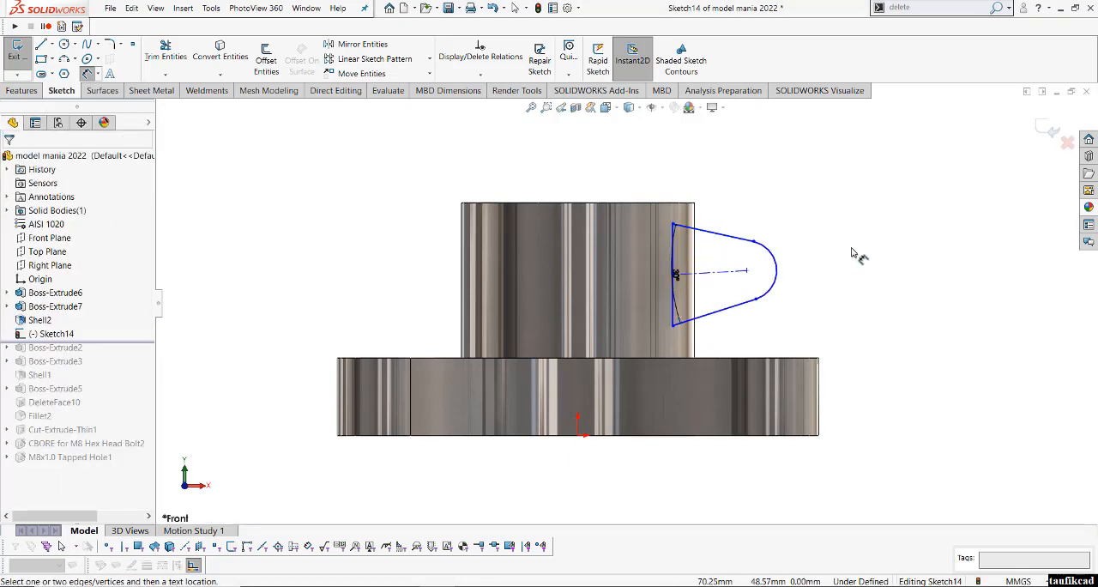
right_click(852, 252)
click(875, 288)
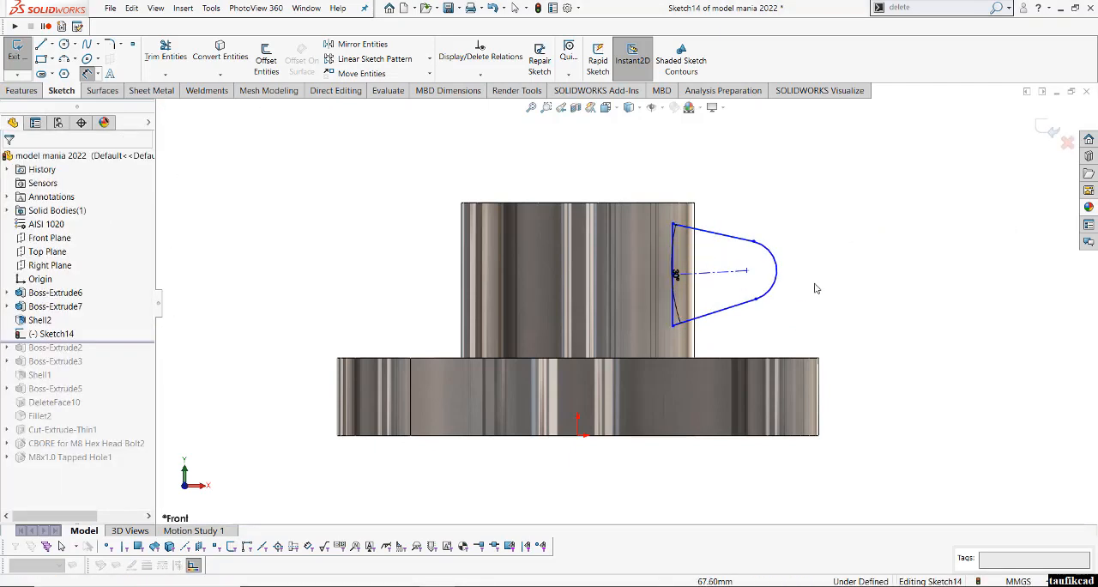
- Make the lug's construction centreline horizontal and the two slanted lines symmetric about it
click(710, 272)
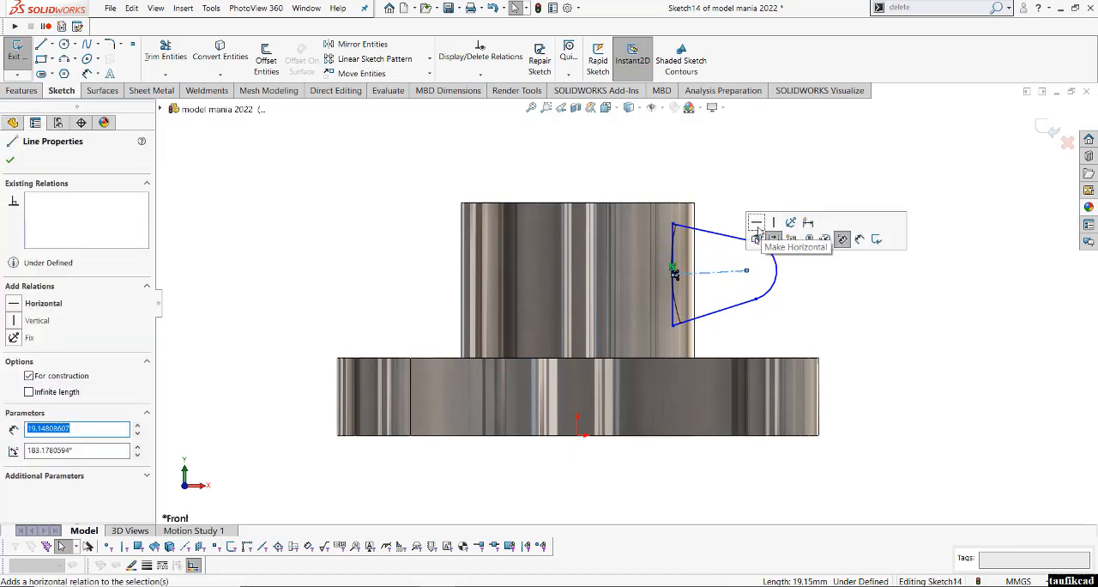
key(Escape)
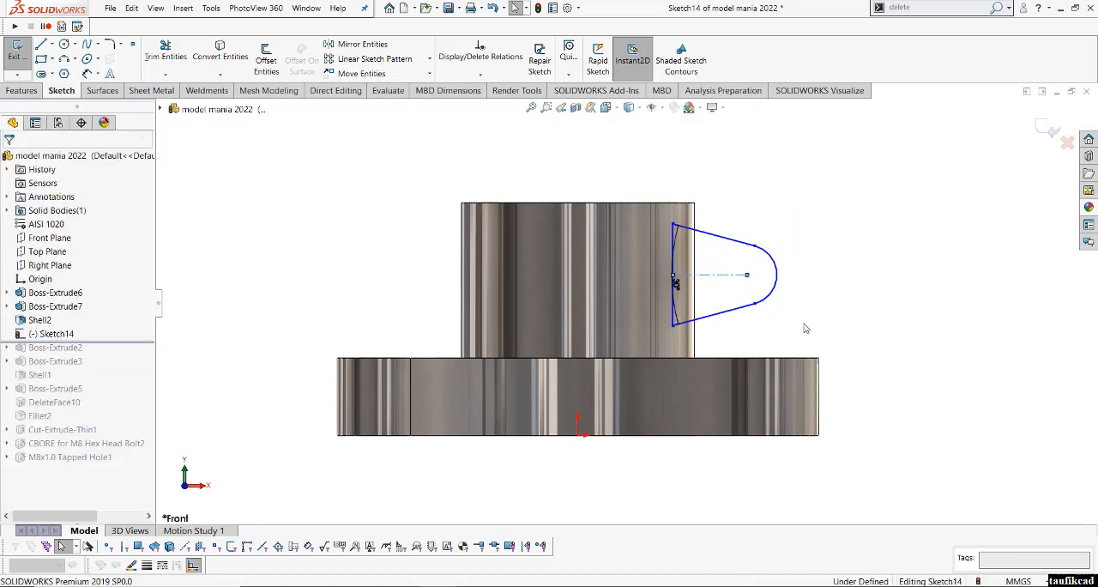
click(730, 281)
click(735, 243)
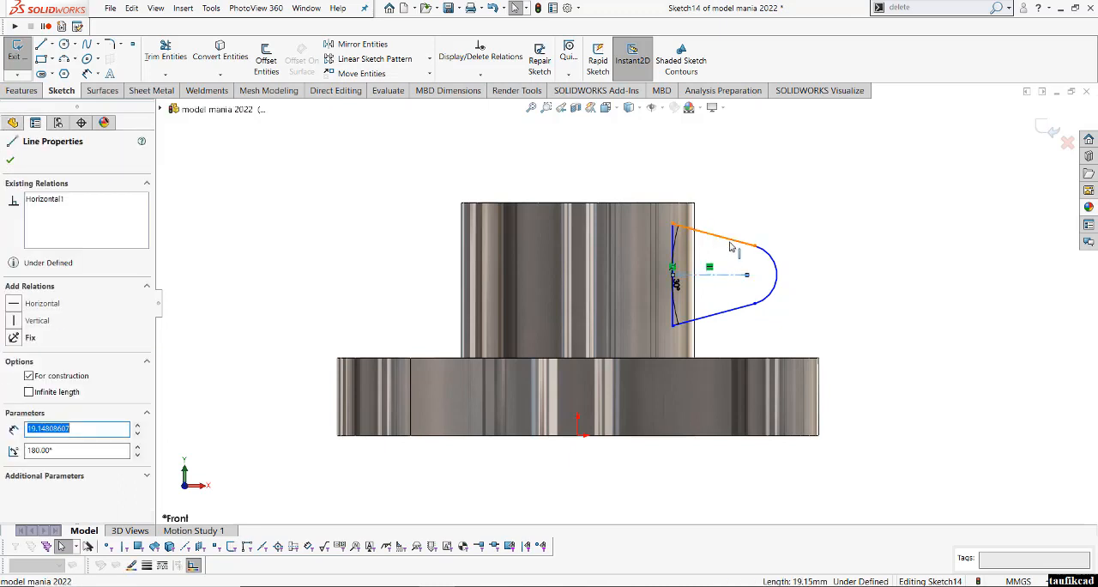
ctrl+click(734, 318)
ctrl+click(734, 312)
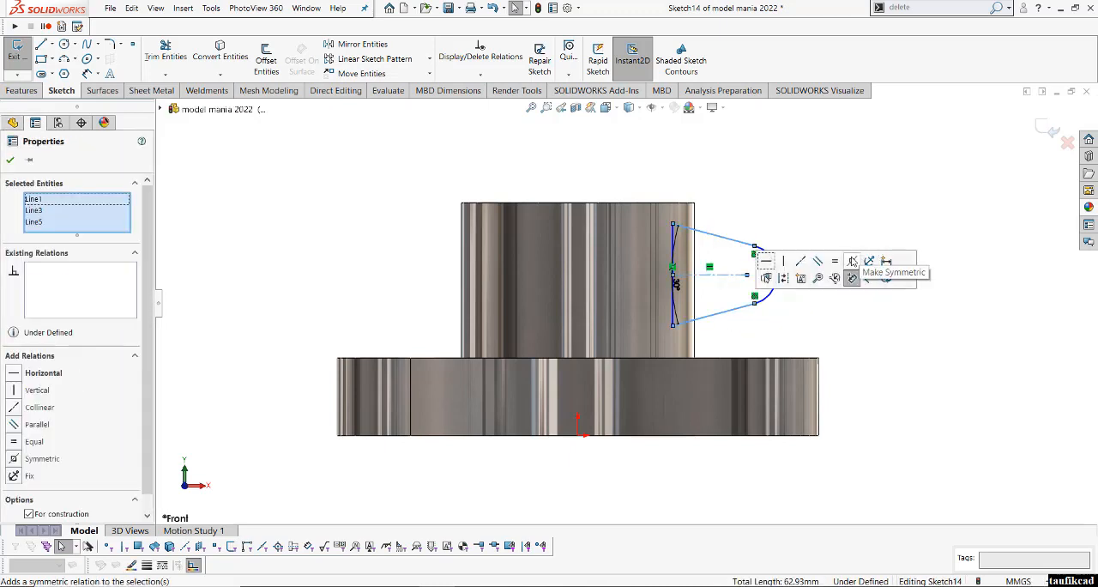
click(853, 261)
click(845, 341)
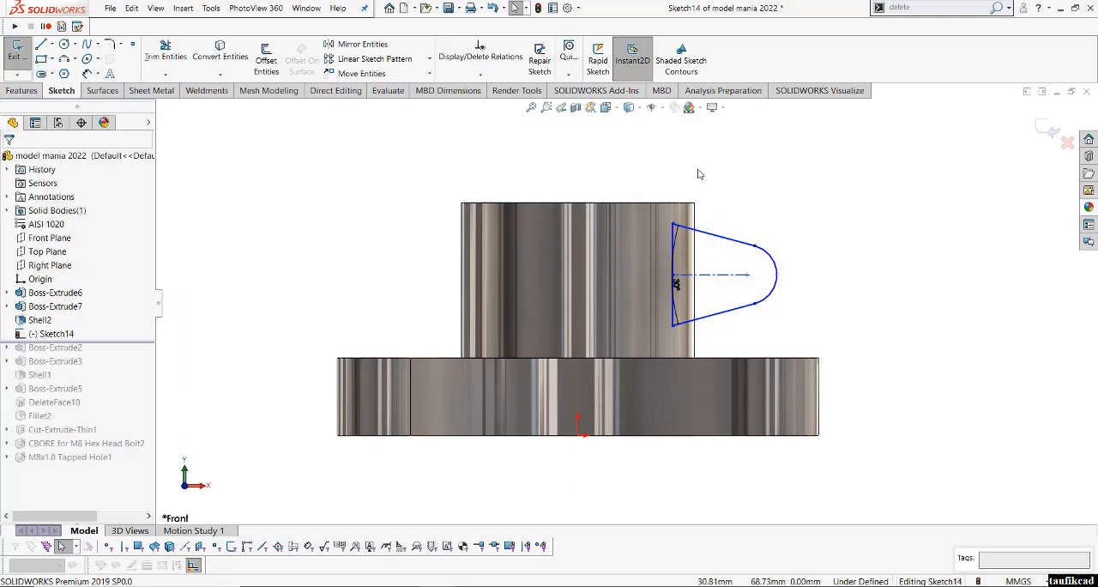
- Show the model with hidden lines visible and make the lug profile's upper inner corner coincident with the ring's inner wall edge
click(639, 109)
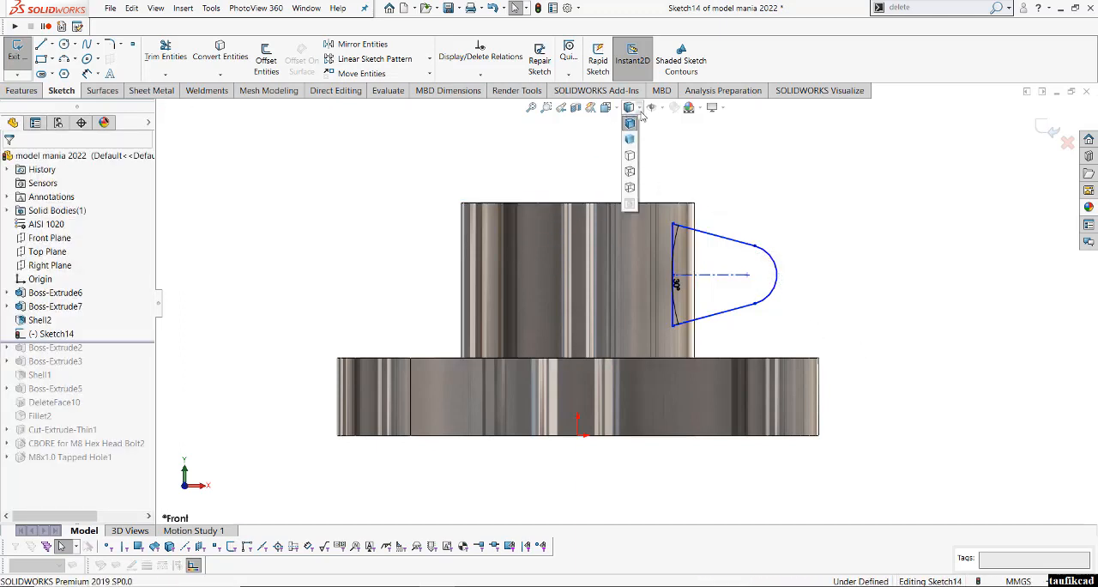
click(631, 173)
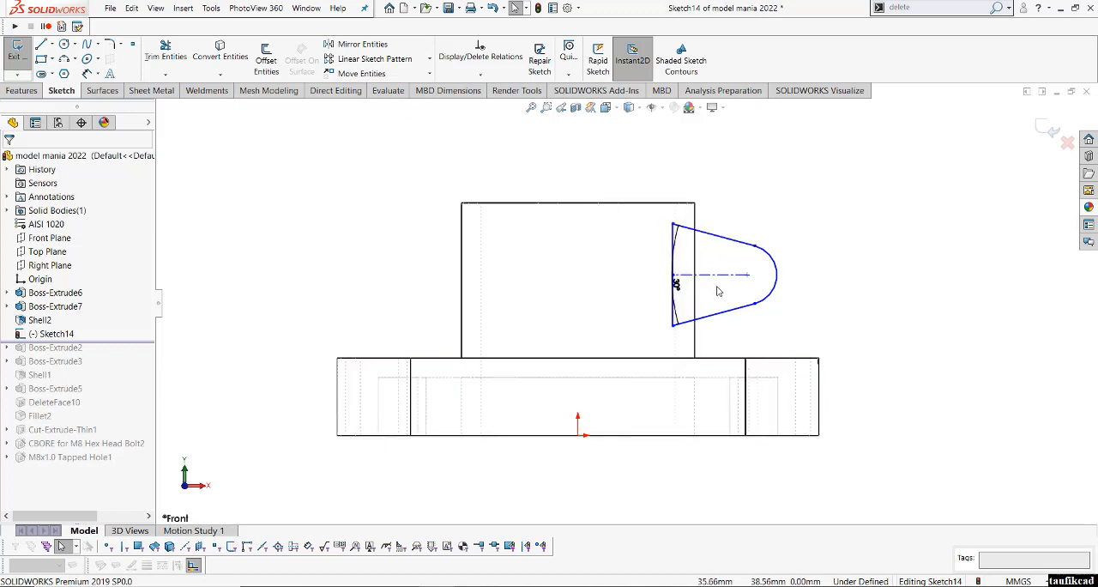
scroll(720, 291, down, 2)
click(643, 199)
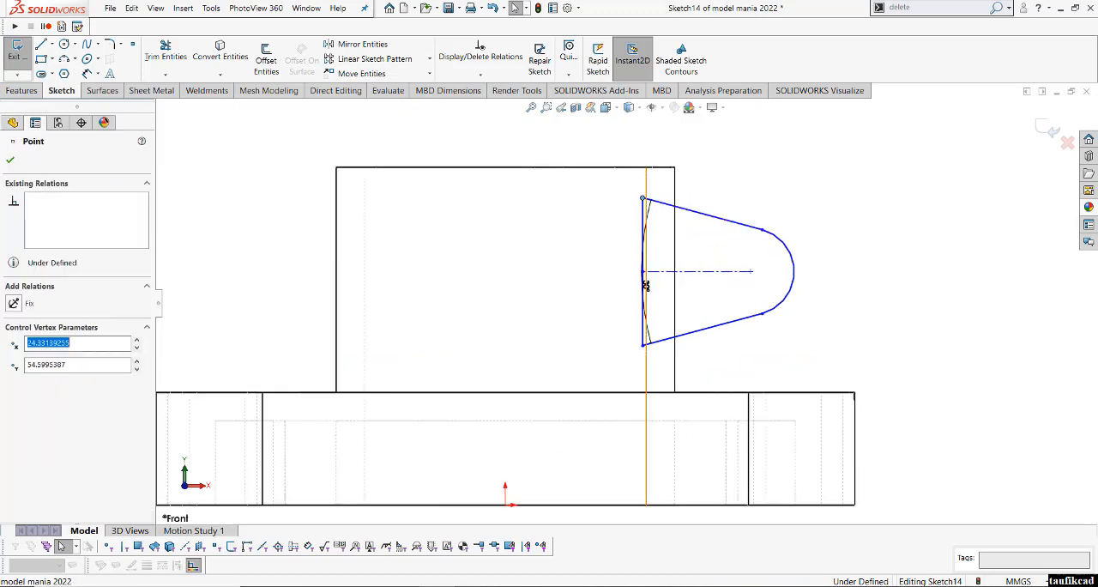
ctrl+click(647, 286)
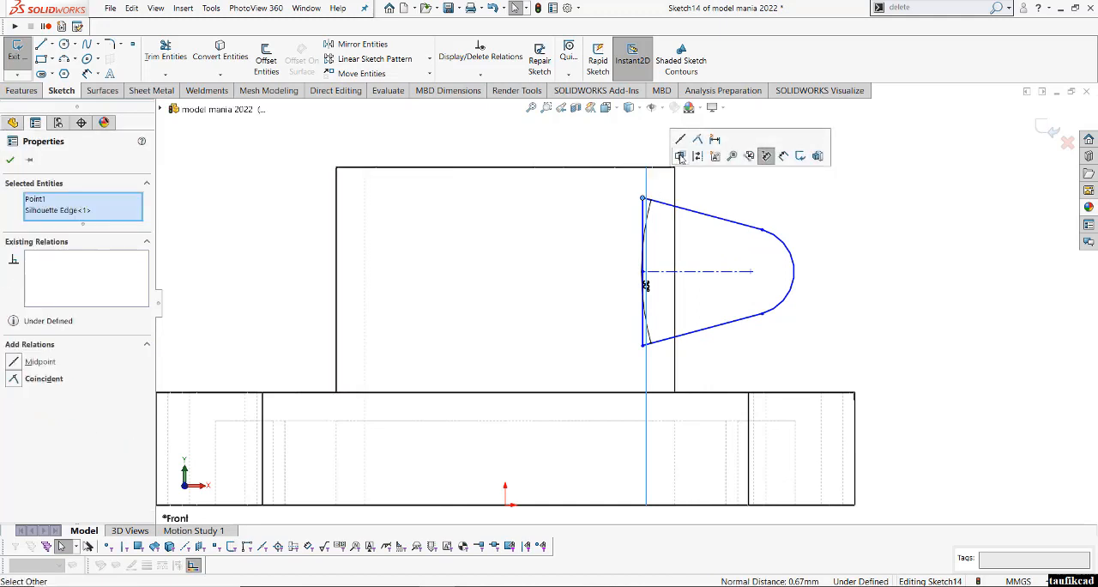
click(697, 152)
click(850, 220)
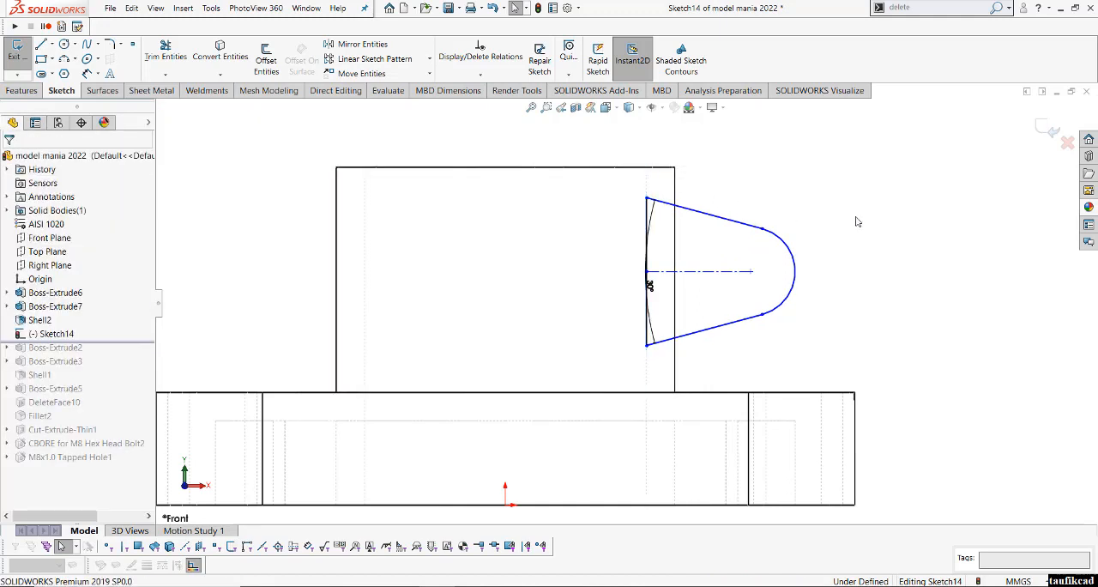
- Dimension the lug's end arc and set its radius to 12 mm
key(z)
right_click(826, 225)
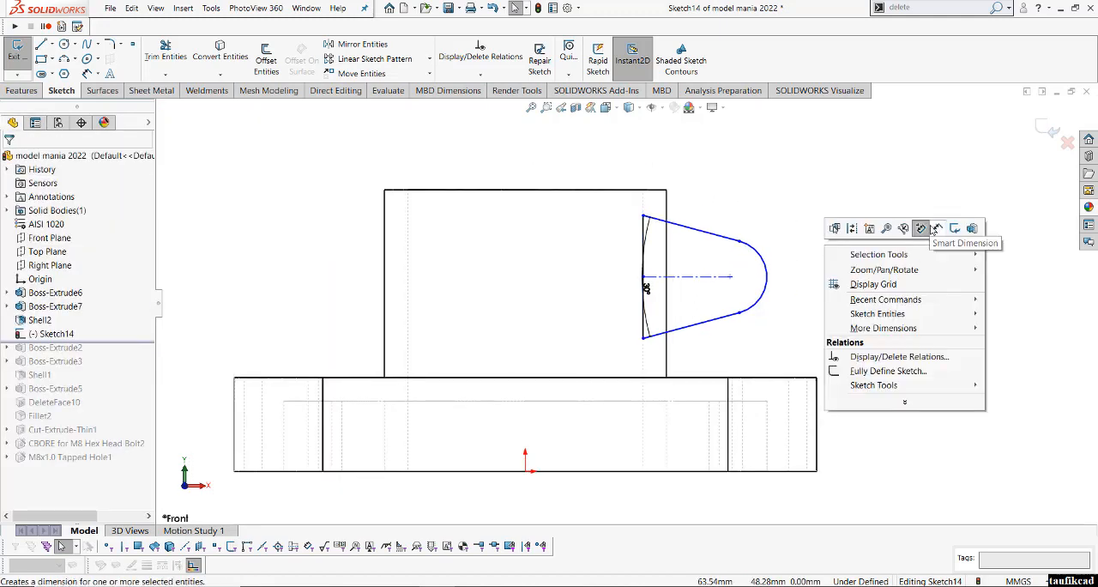
click(945, 231)
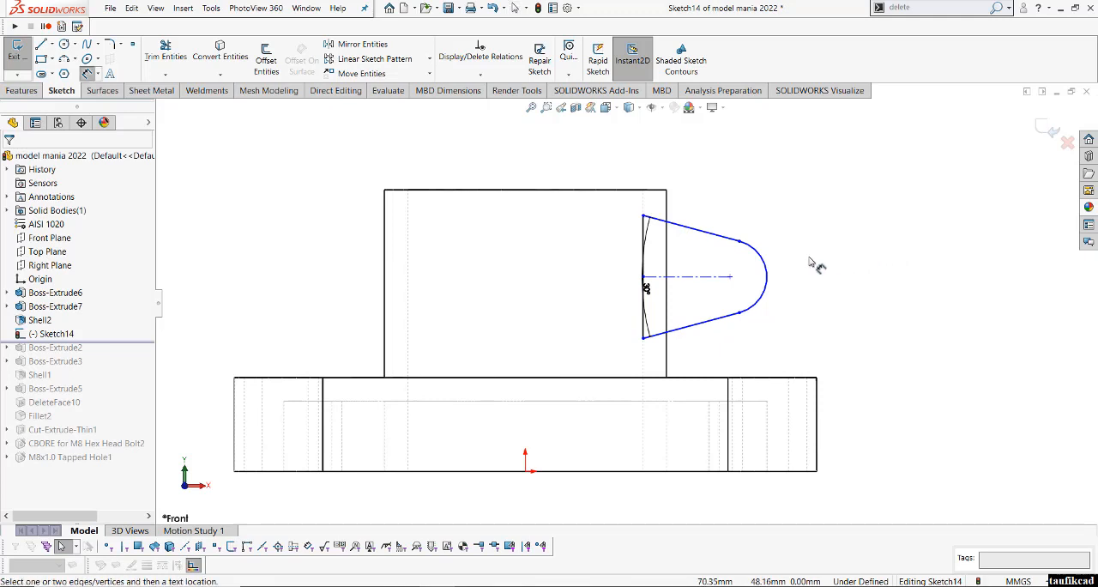
click(769, 275)
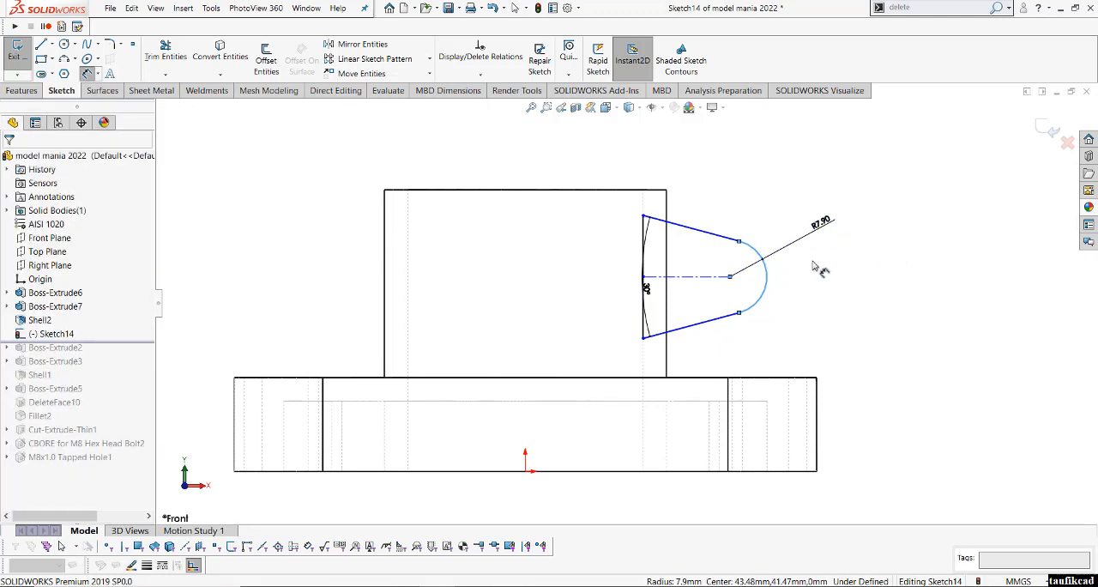
click(815, 268)
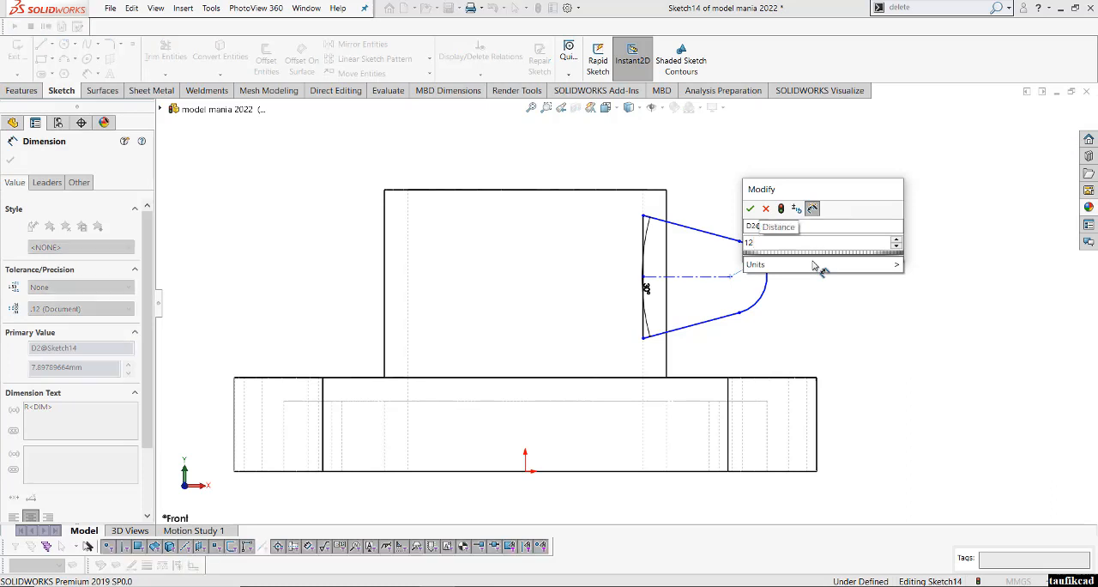
key(Return)
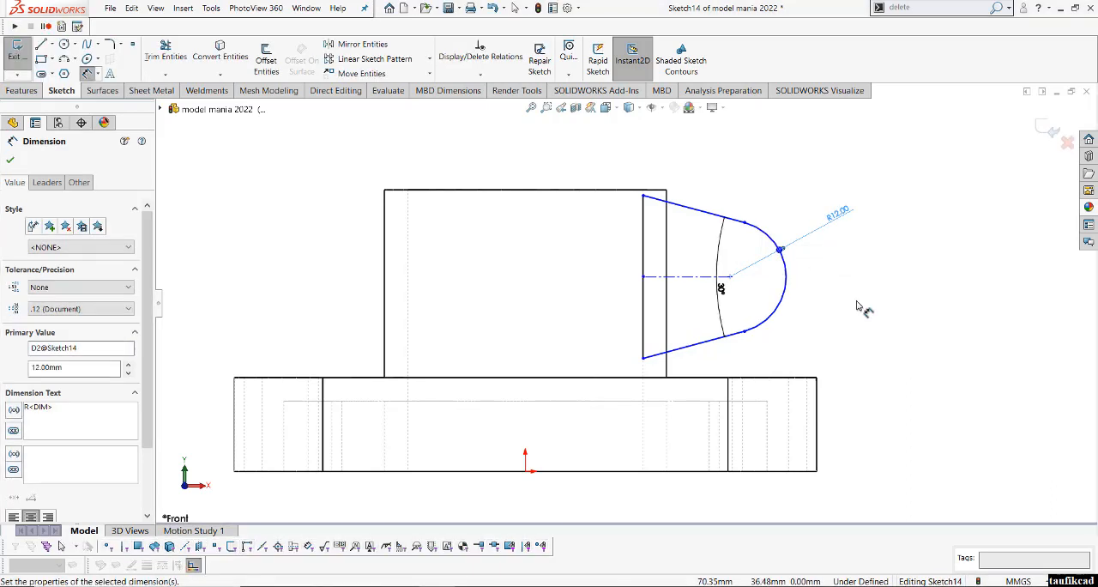
- Dimension the lug arc's centre vertically from the flange's bottom edge and set the height to 42 mm
click(787, 292)
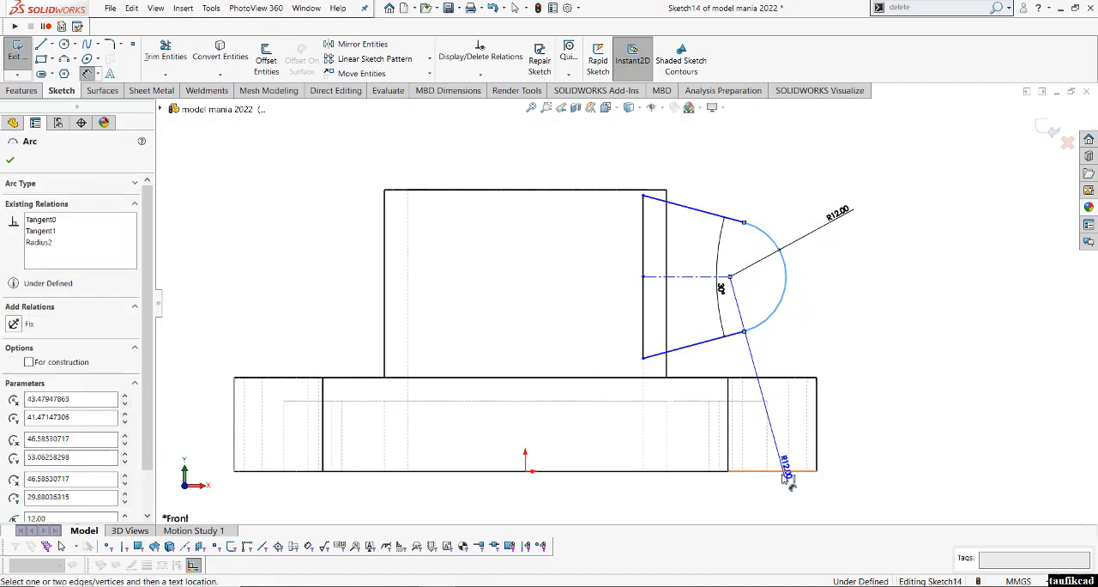
click(776, 471)
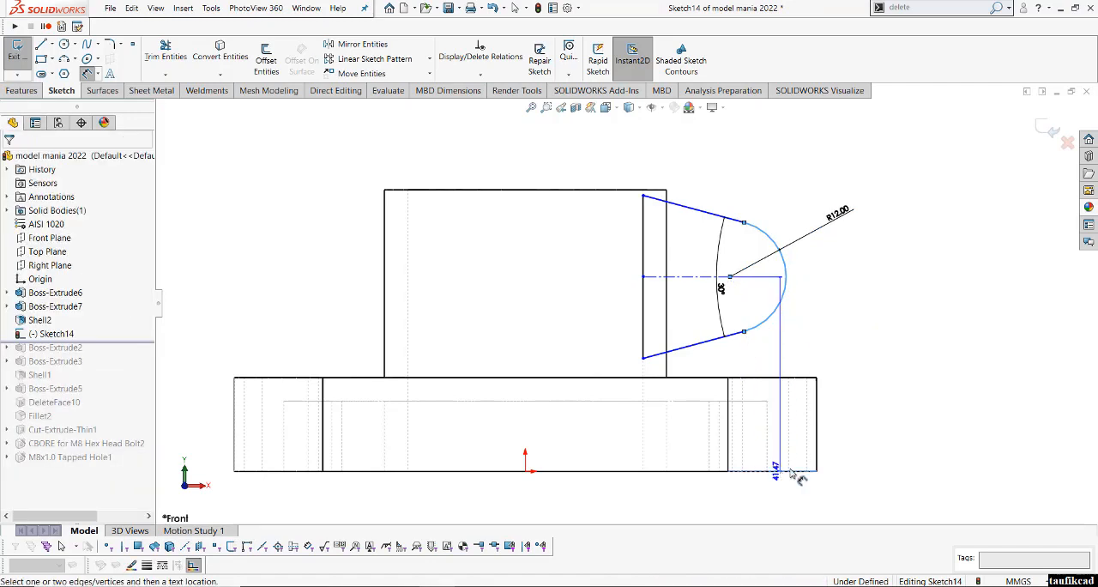
click(901, 439)
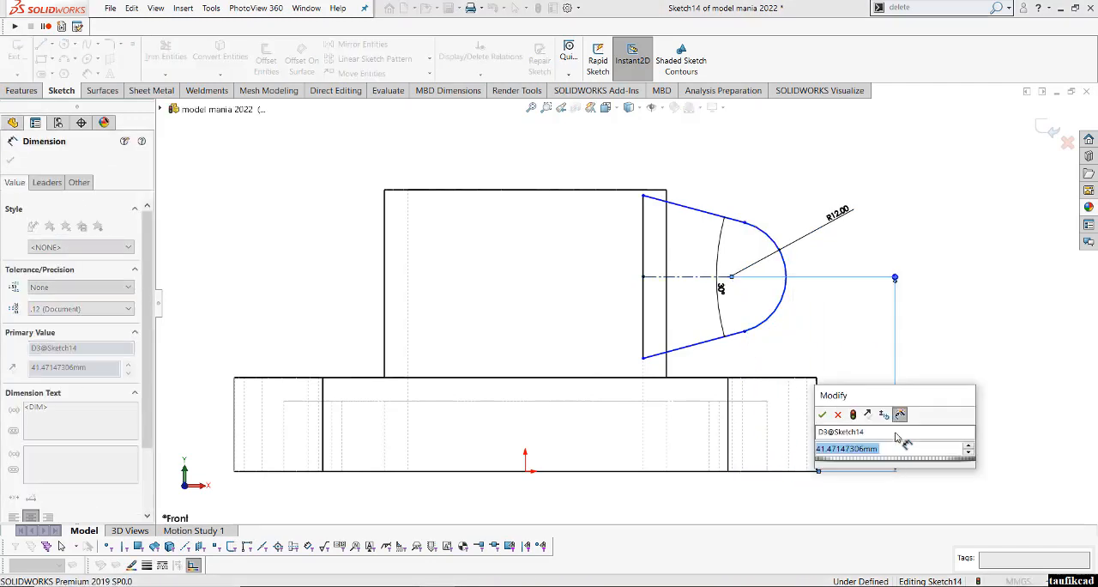
text(42)
key(Return)
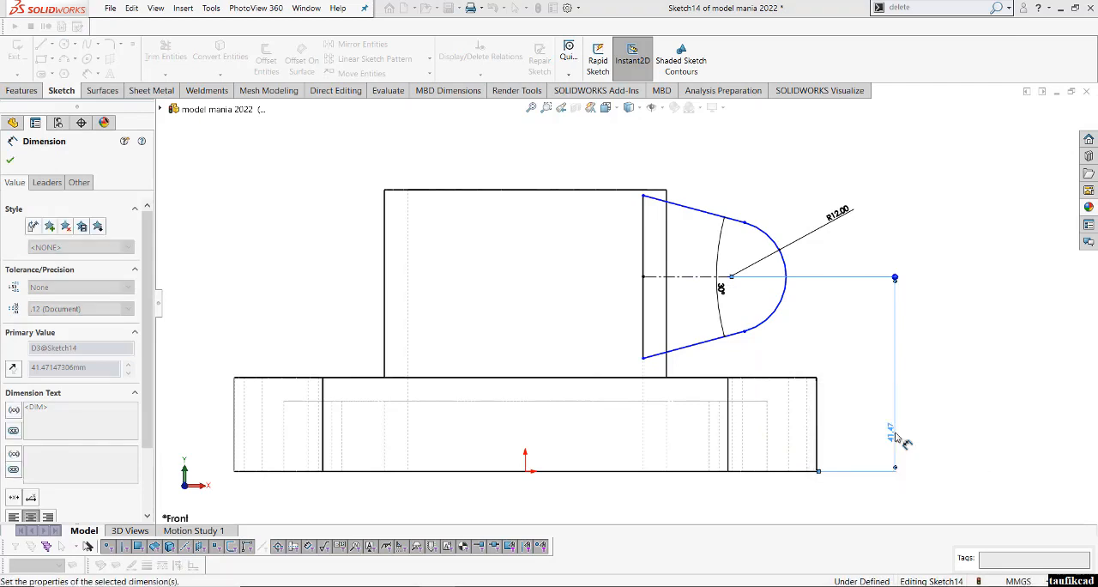
- Dimension the lug arc's centre horizontally from the origin and set the distance to 36 mm
click(781, 302)
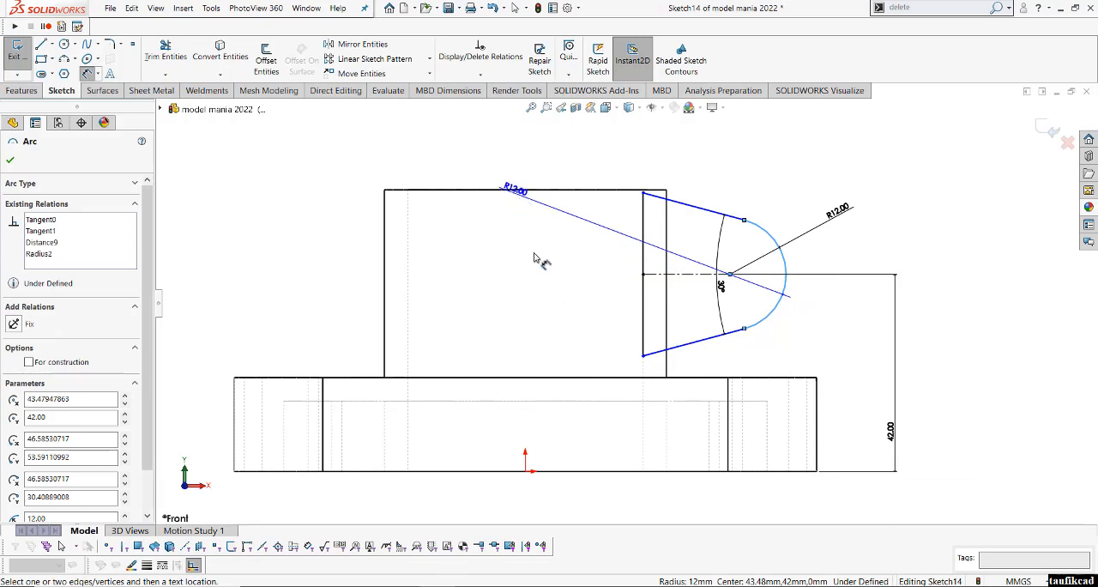
click(526, 470)
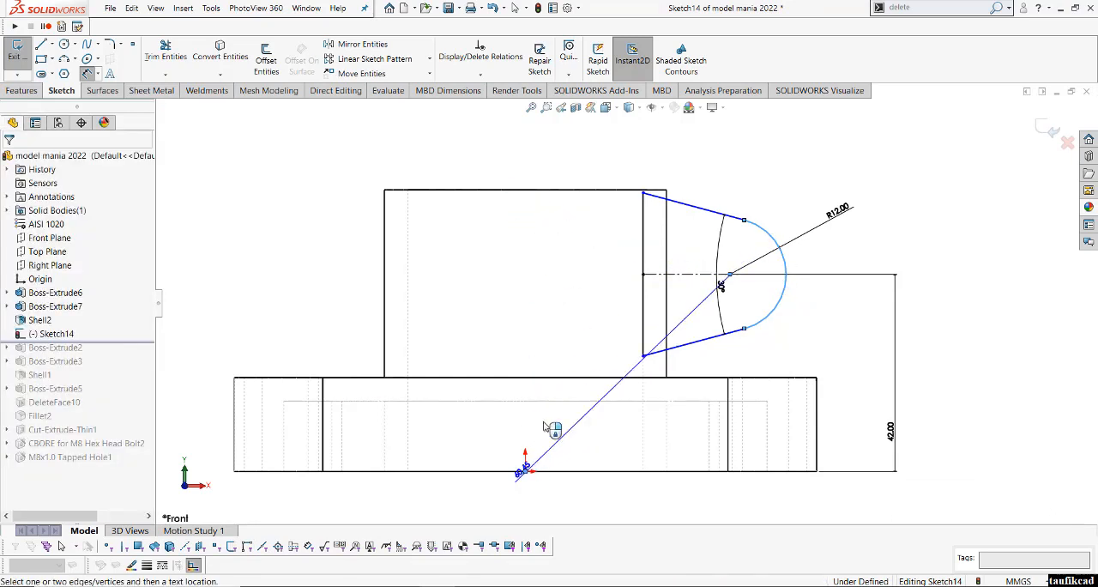
click(591, 170)
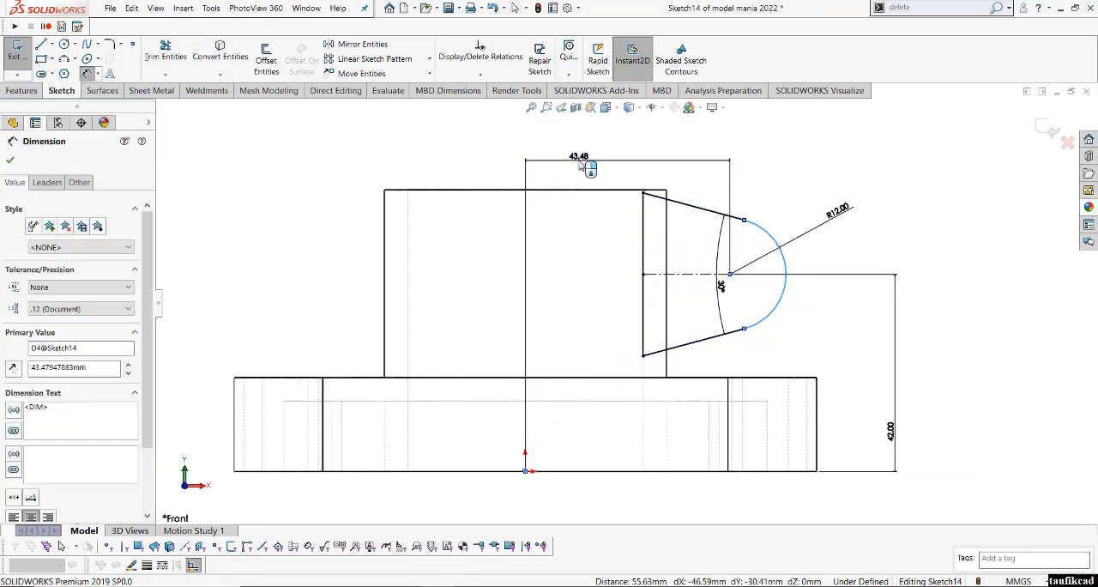
text(36)
key(Return)
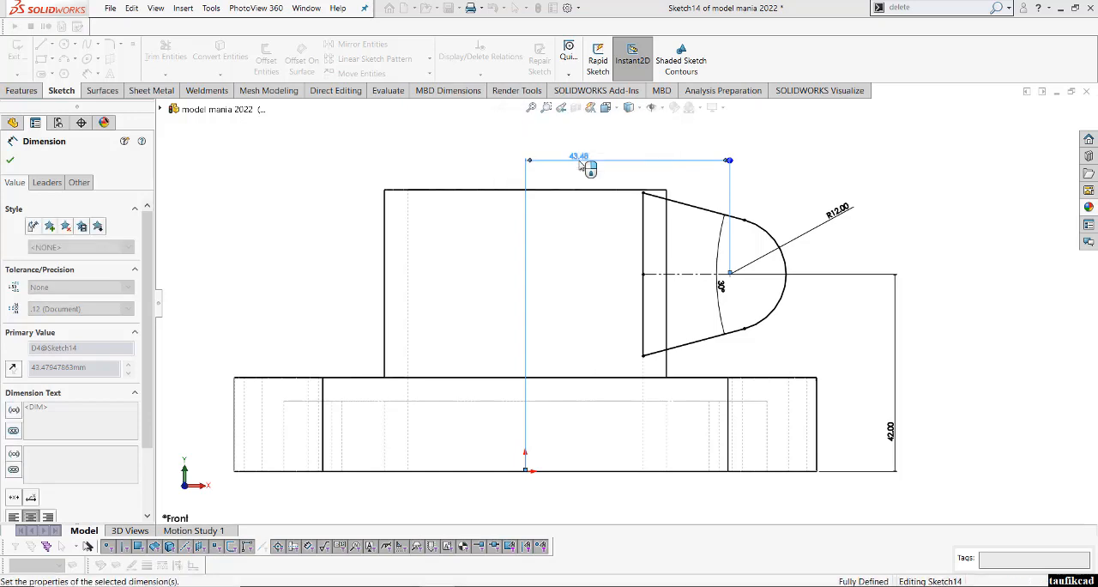
click(884, 182)
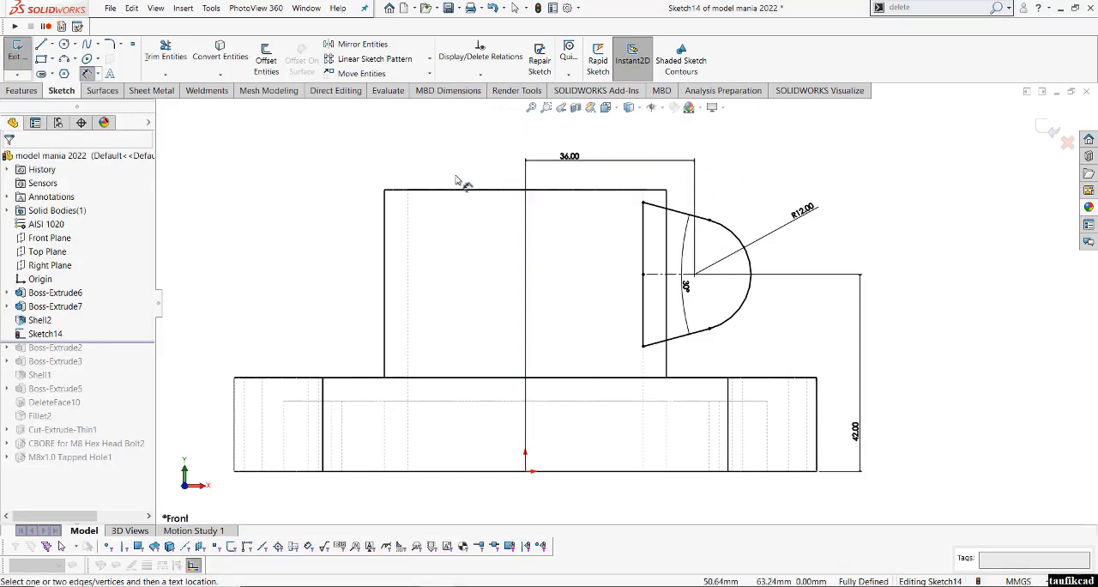
- Switch the model display to Shaded With Edges
click(637, 112)
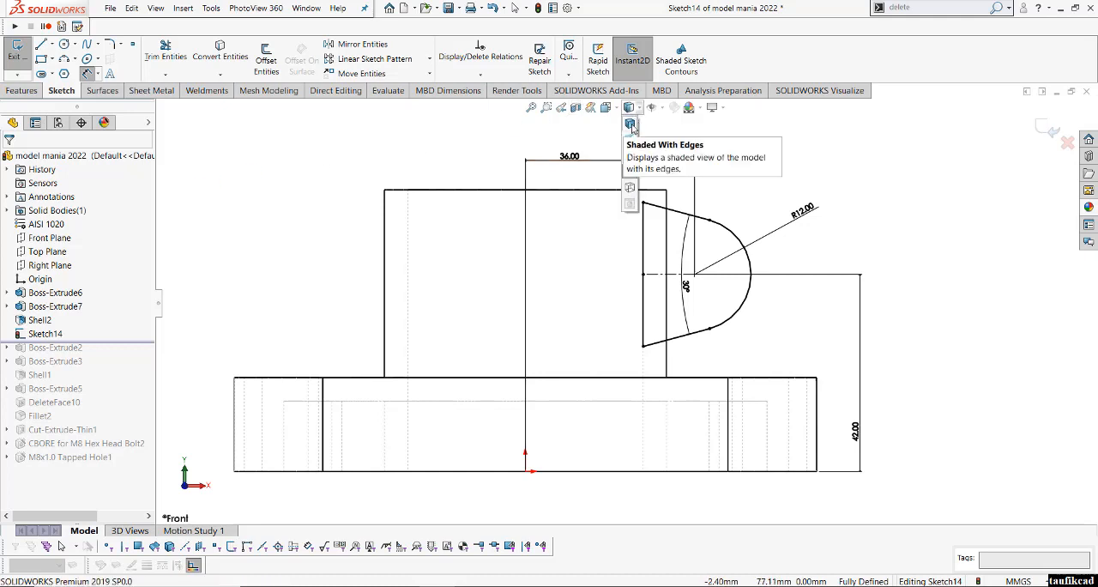
click(631, 125)
middle_drag(667, 320, 578, 360)
scroll(577, 365, down, 2)
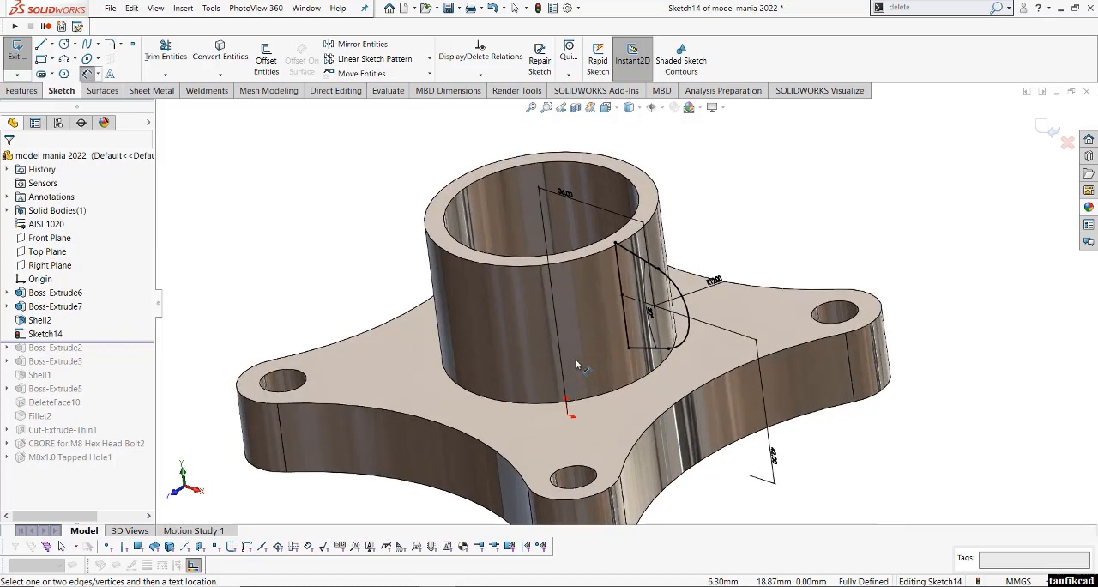
- Extrude the side lug sketch 36 mm as a Mid Plane boss merged with the body
click(23, 91)
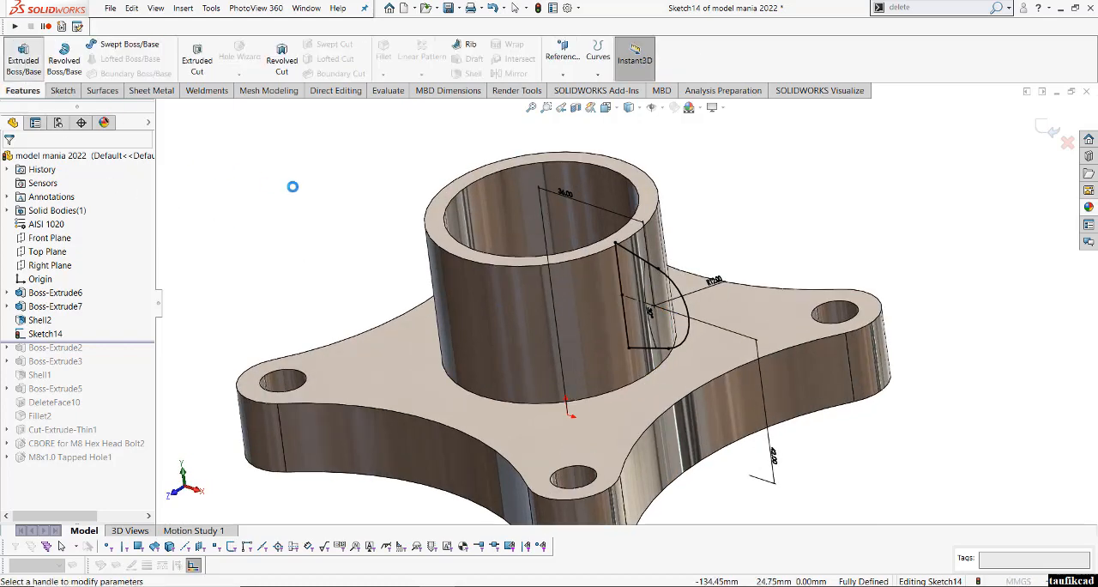
click(79, 240)
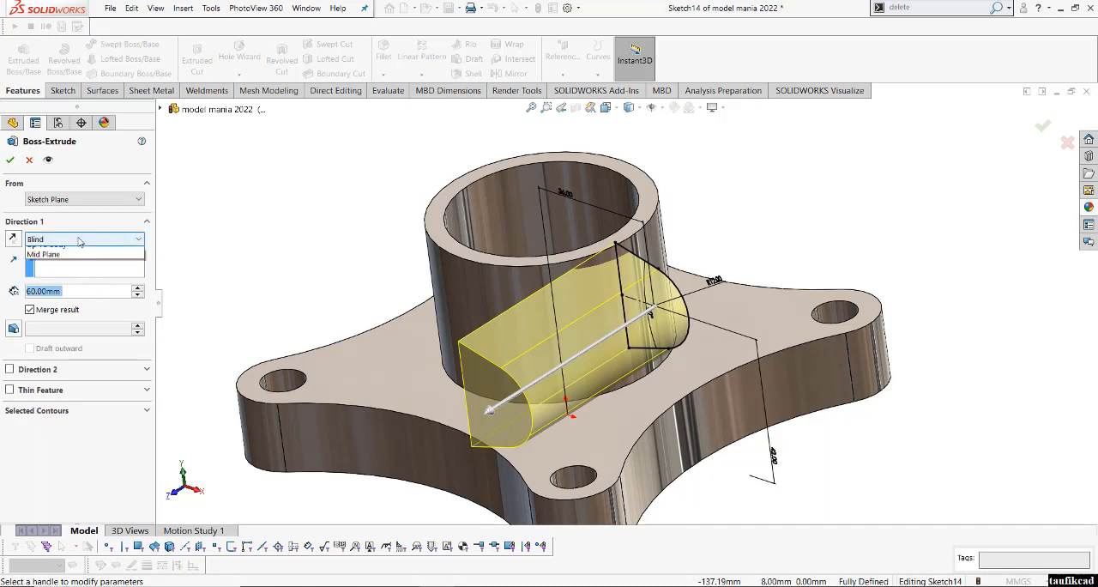
click(79, 309)
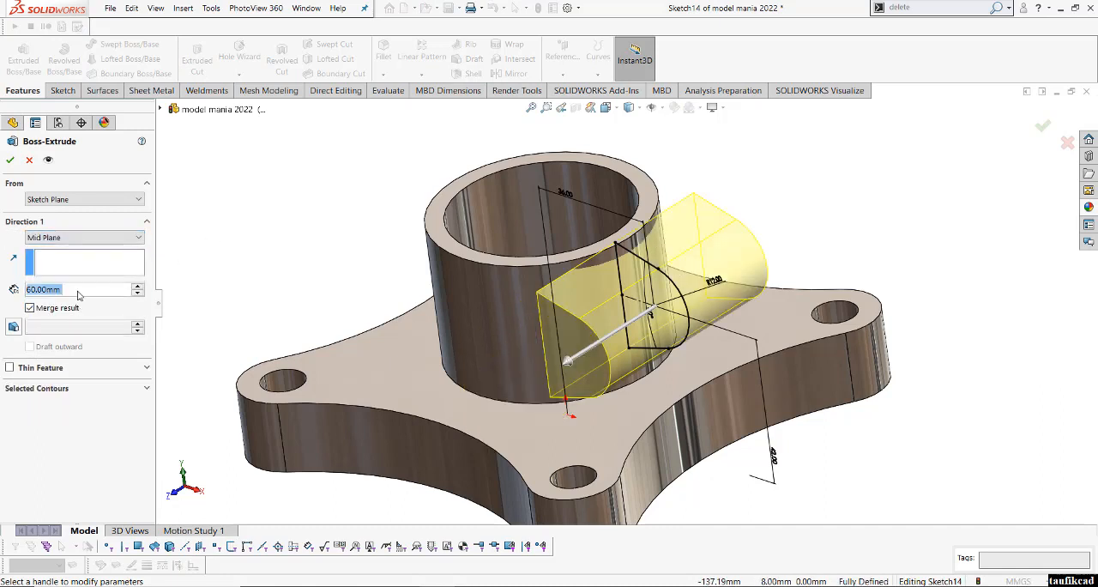
text(36)
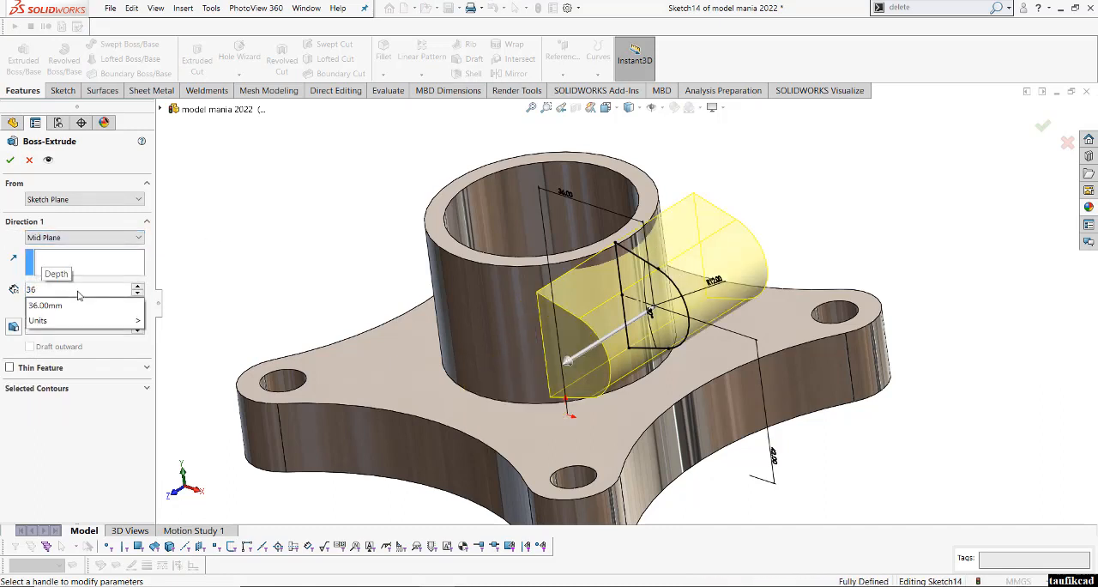
key(Return)
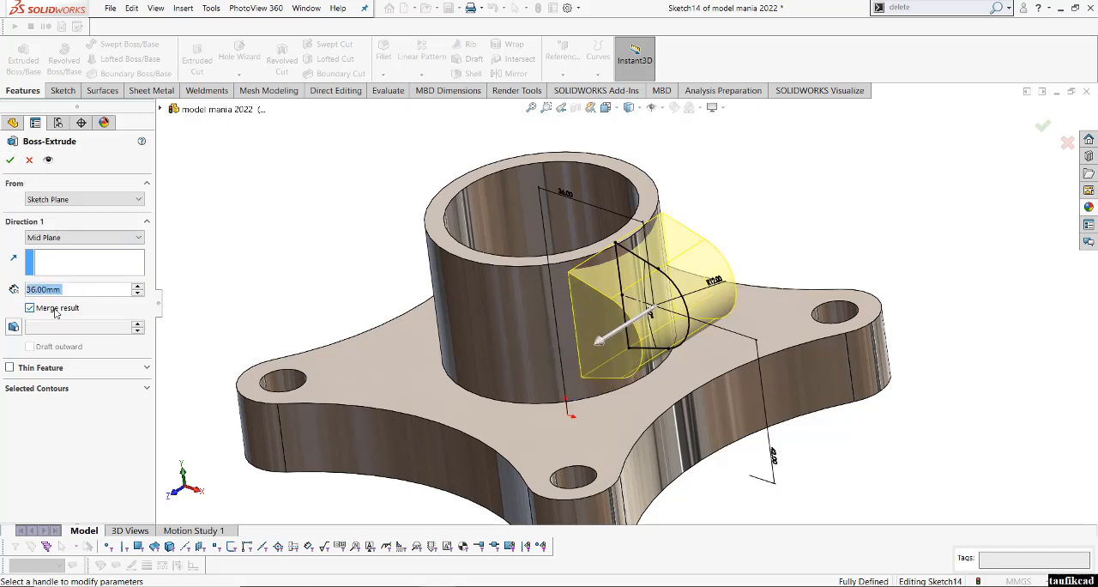
click(9, 159)
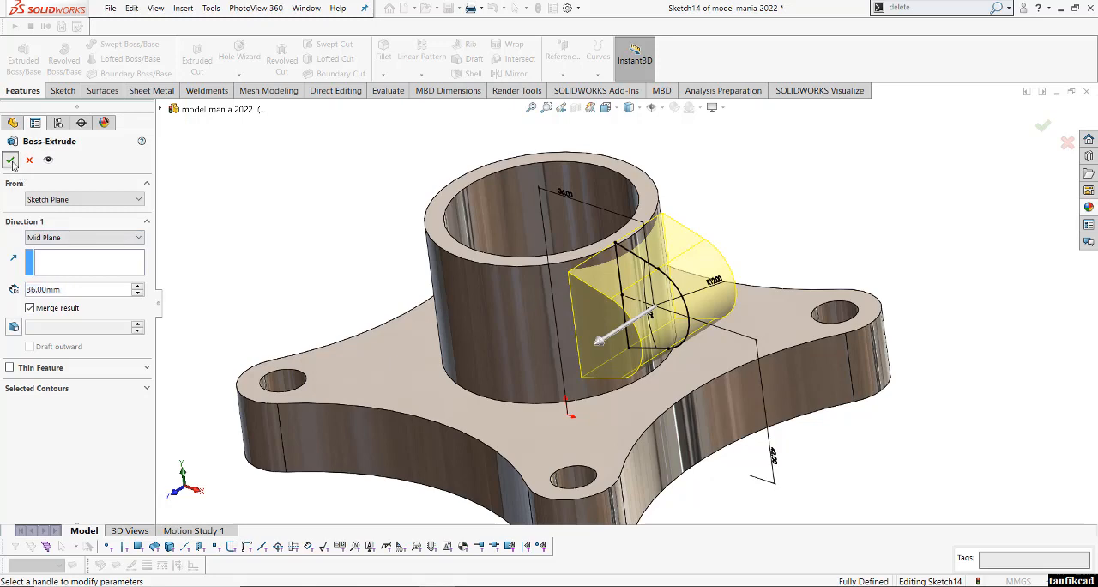
click(284, 186)
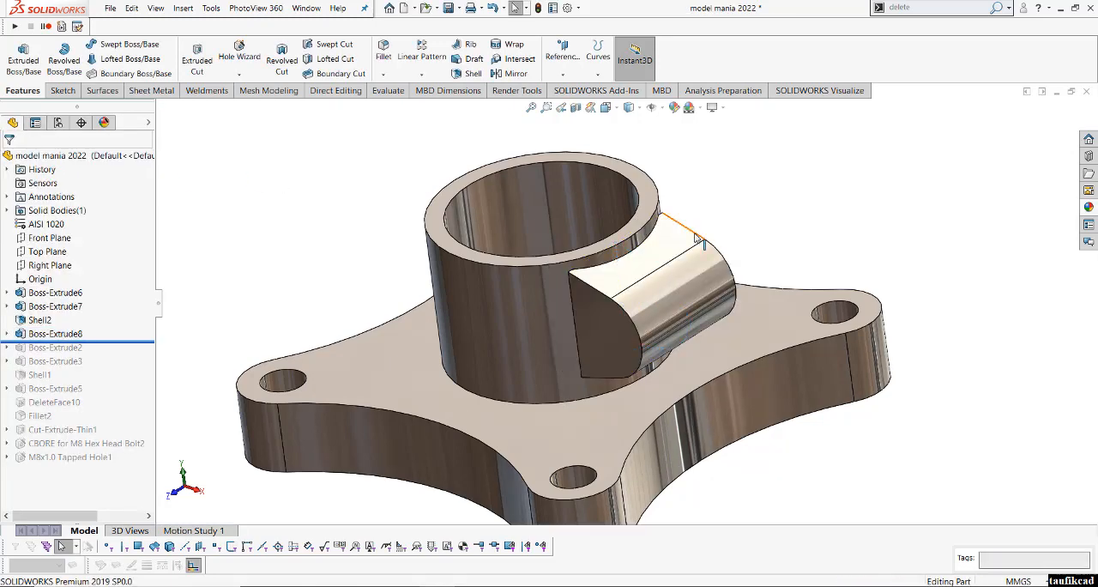
- Remove the lug's narrow inner face beside the ring's outer wall with Delete Face, using the Delete and Patch option
scroll(702, 239, down, 4)
middle_drag(458, 364, 552, 343)
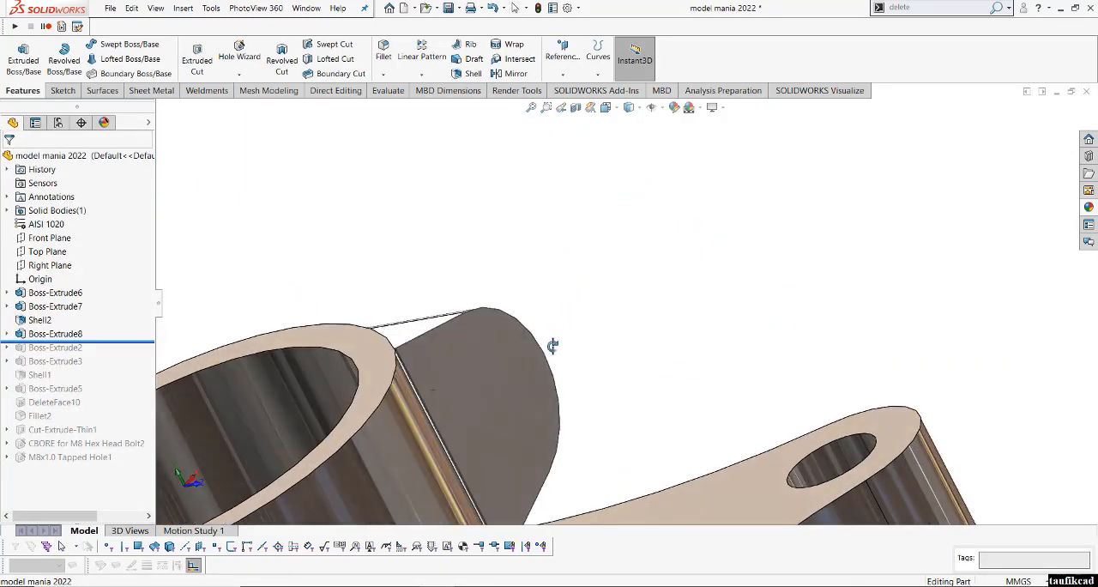
scroll(393, 402, down, 2)
middle_drag(464, 338, 608, 314)
scroll(575, 288, down, 3)
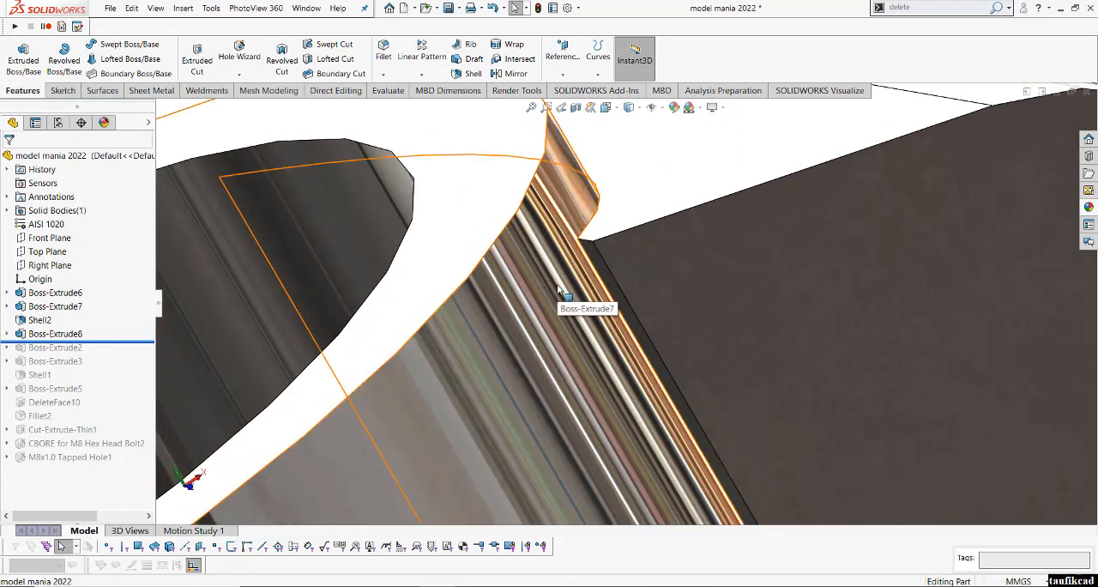
scroll(562, 271, up, 2)
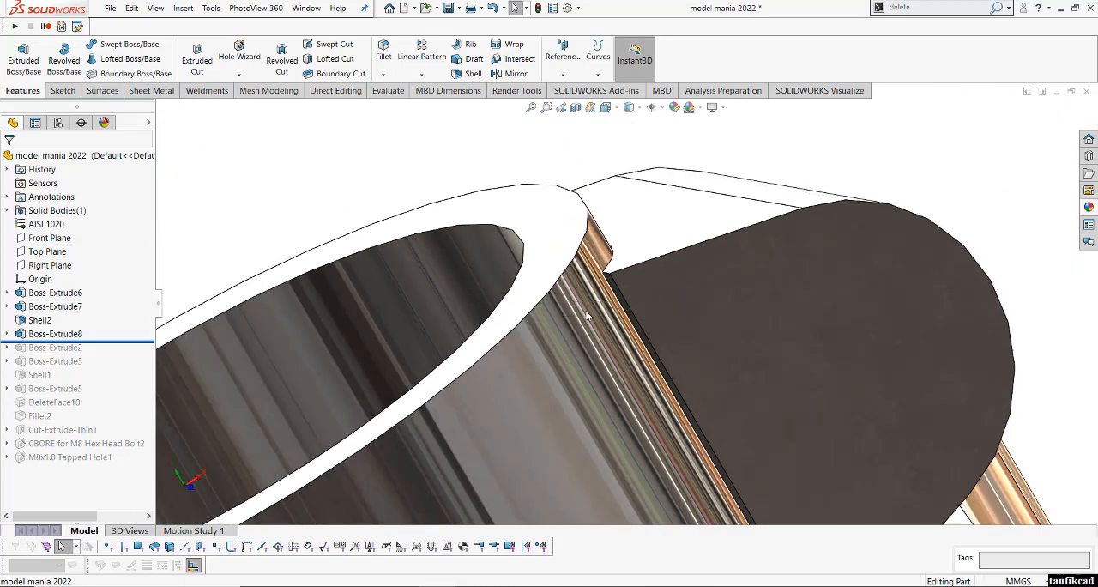
middle_drag(641, 335, 640, 324)
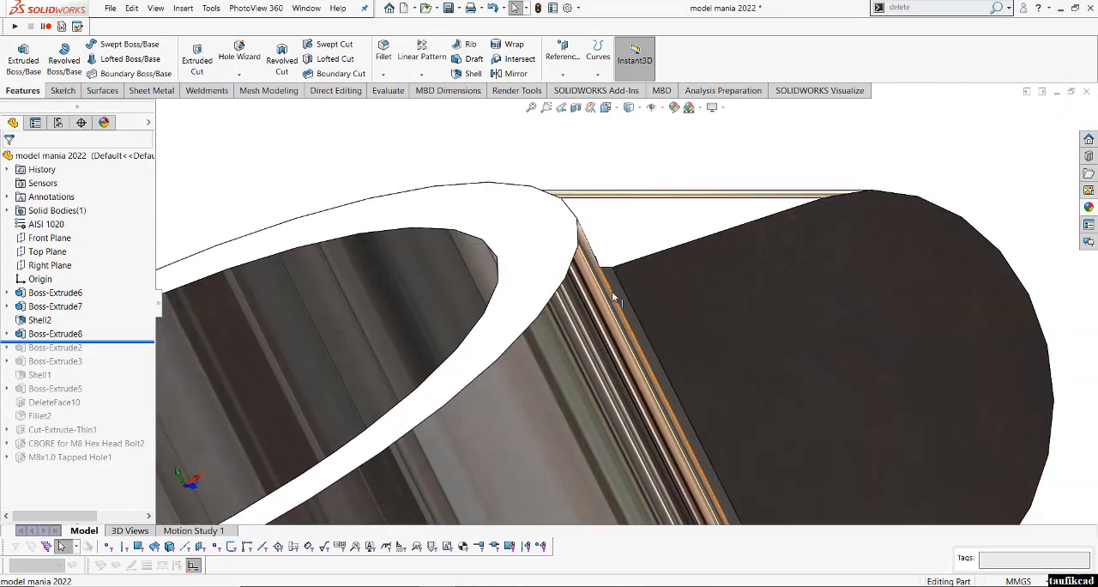
click(612, 284)
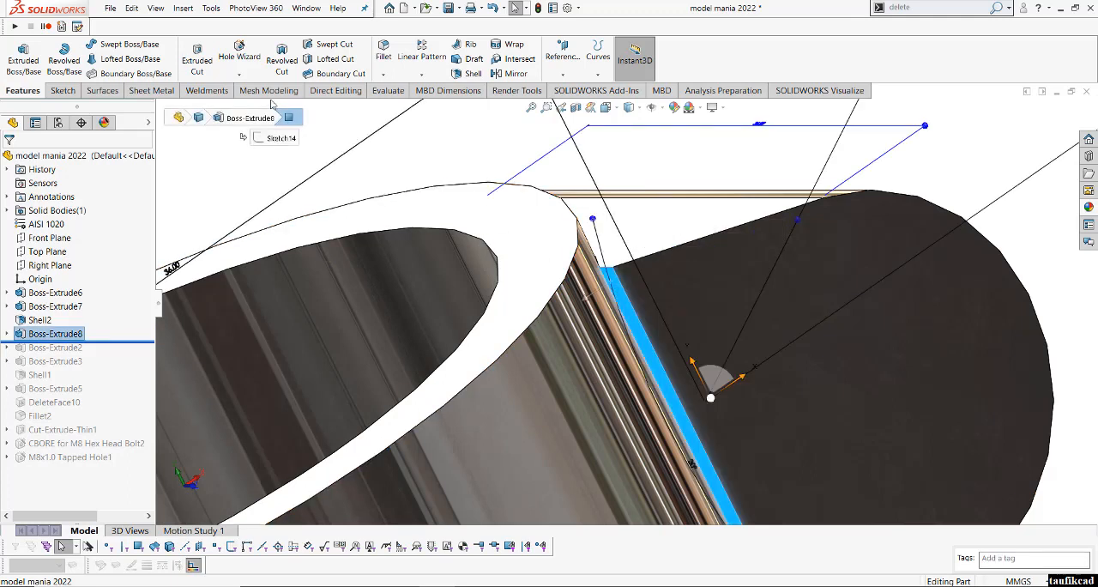
click(331, 91)
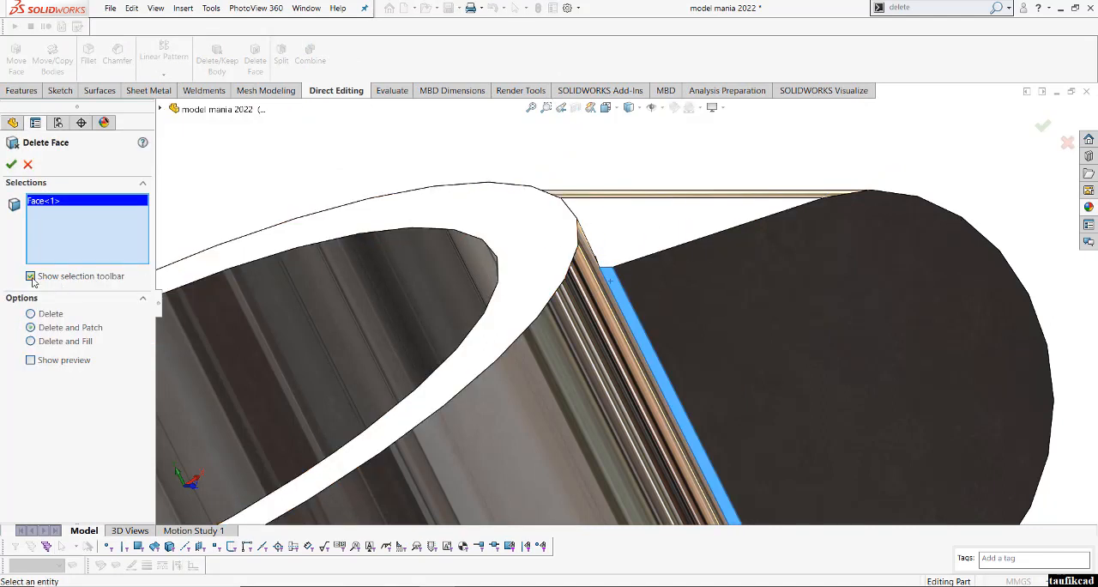
click(617, 297)
click(616, 297)
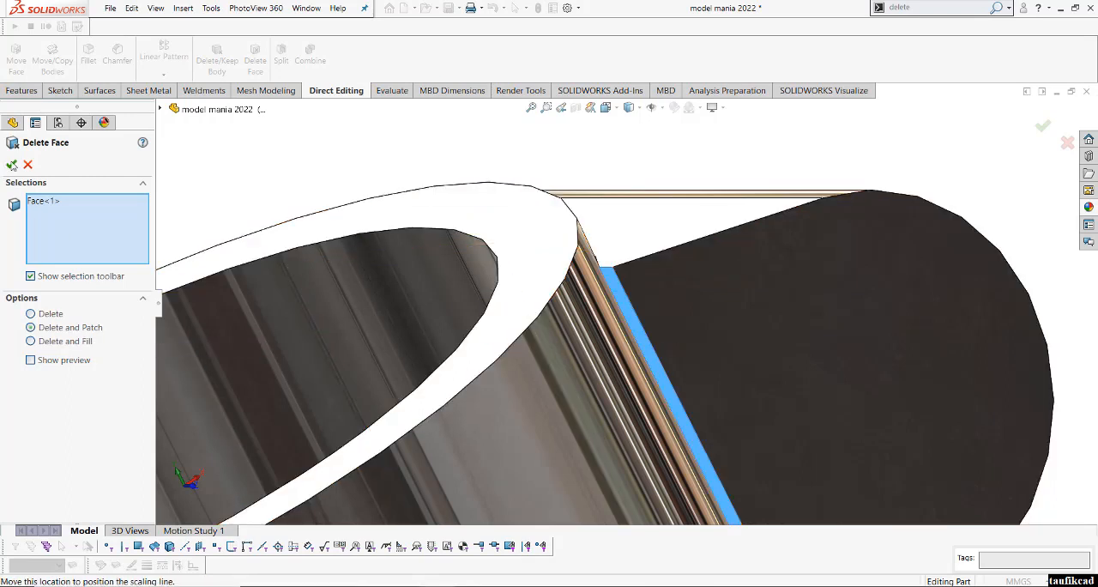
click(21, 166)
- Fillet the ring's base edge, the lug's sloped top face, the flange's upper outline and the flange's underside recess face with 3 mm radius
middle_drag(684, 277, 596, 471)
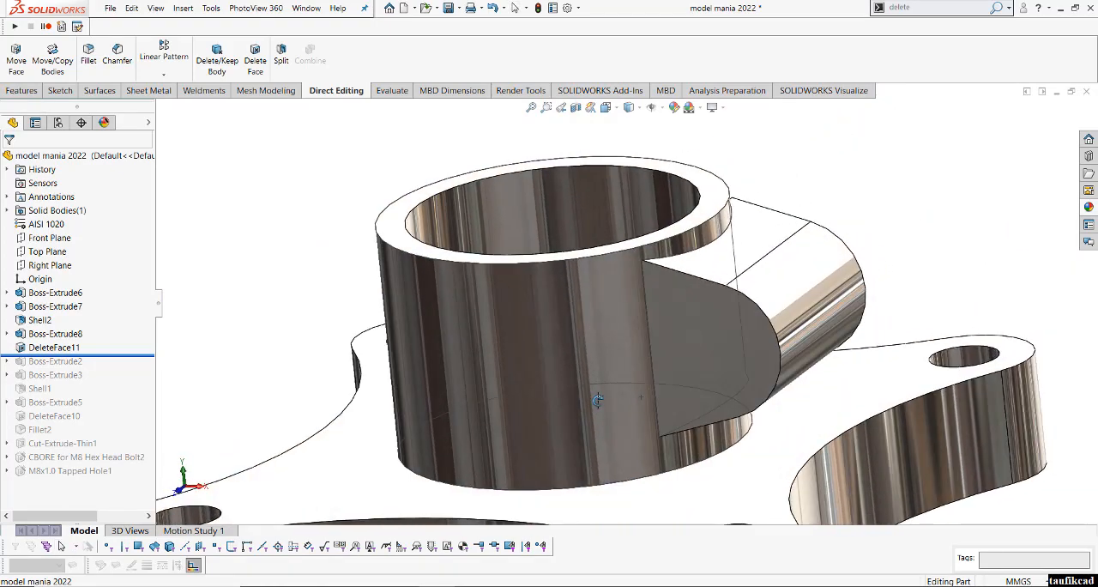
click(606, 107)
click(674, 140)
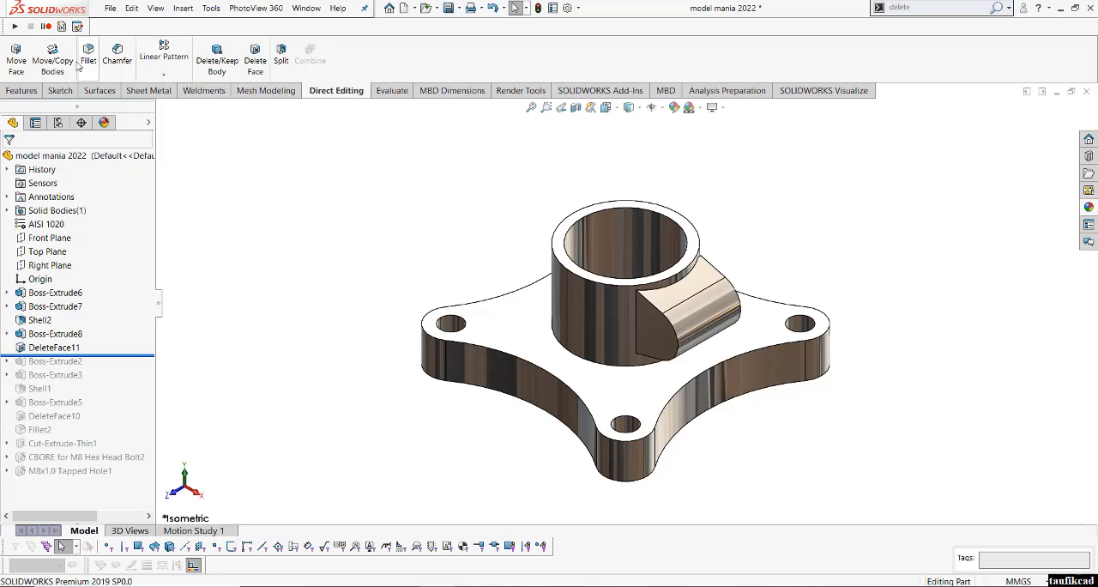
click(22, 90)
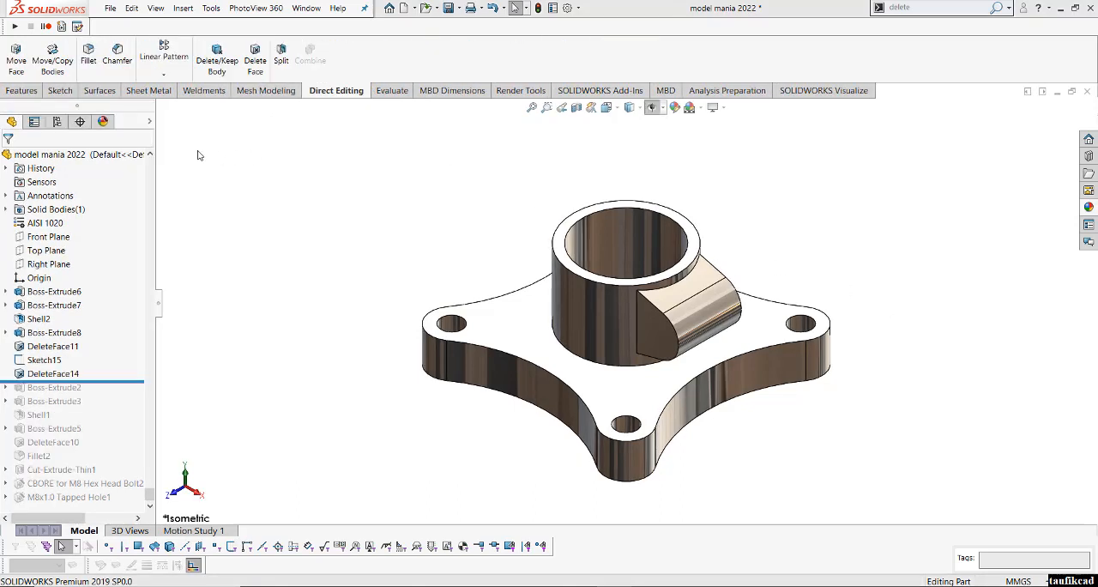
click(88, 60)
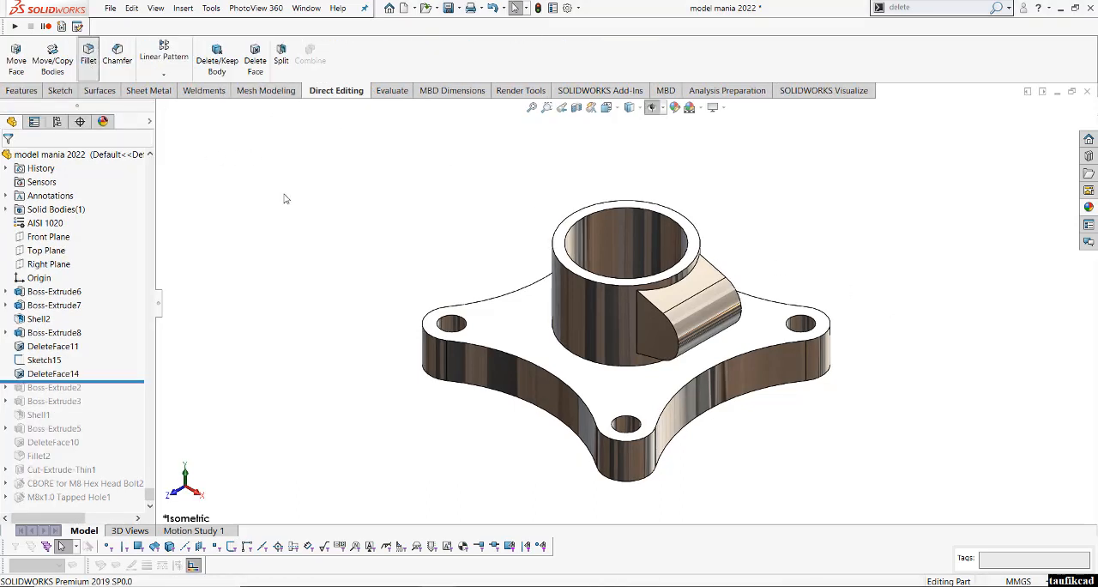
click(576, 357)
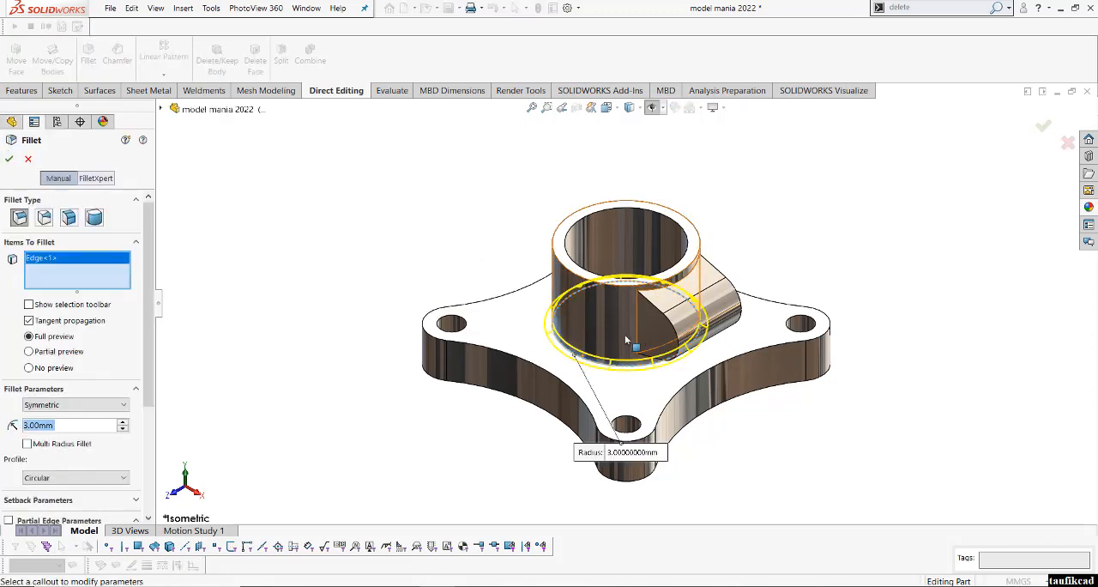
click(664, 306)
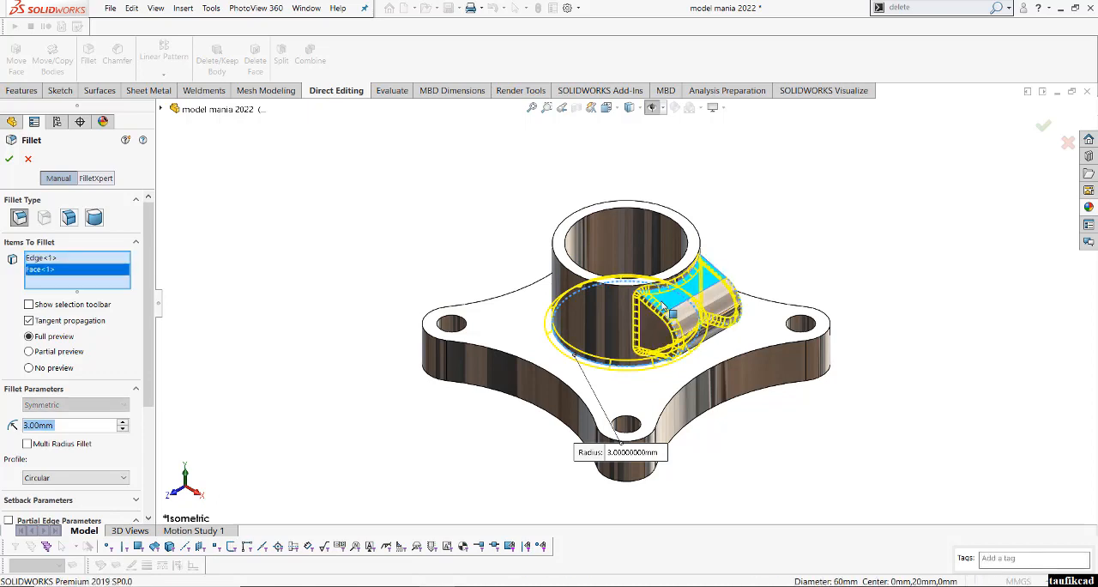
click(502, 303)
middle_drag(566, 376, 518, 377)
click(546, 350)
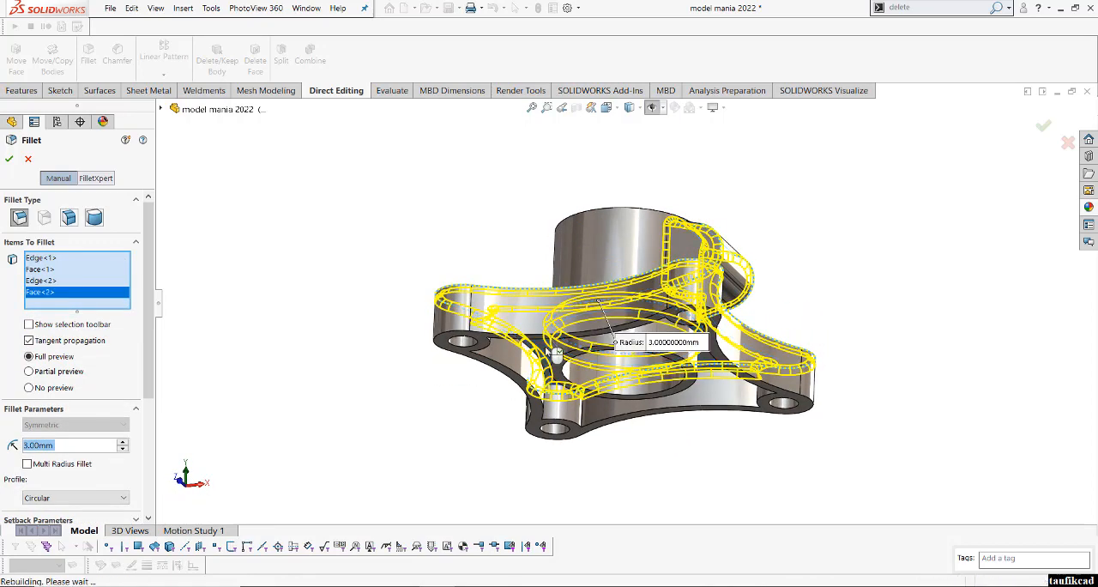
key(Return)
- On the ring's top face, sketch a 48 mm horizontal line from the origin to the lug's outer edge
middle_drag(609, 418, 569, 463)
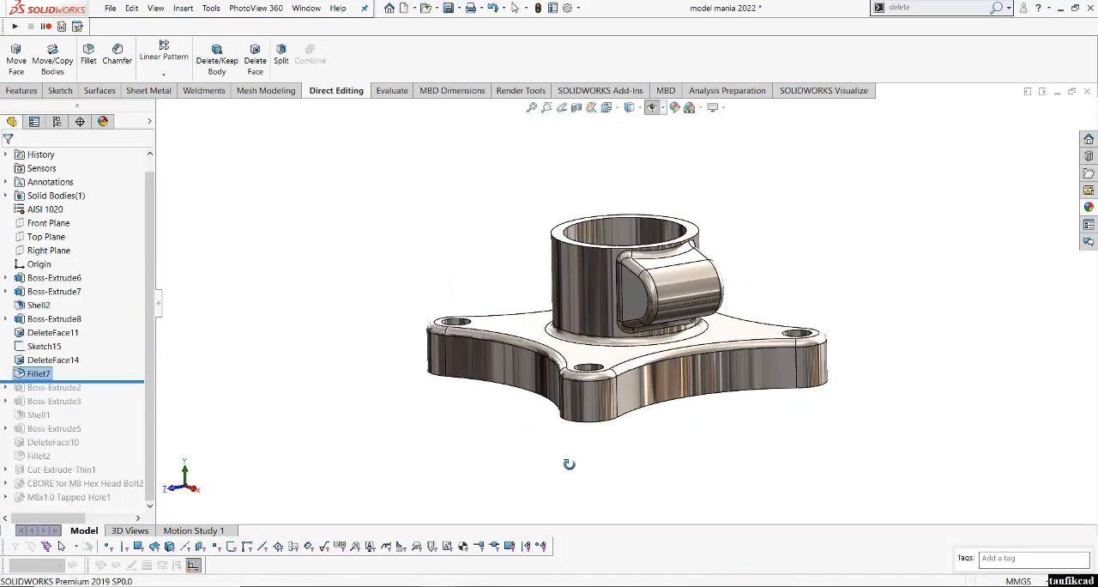
scroll(668, 334, down, 3)
middle_drag(669, 335, 712, 345)
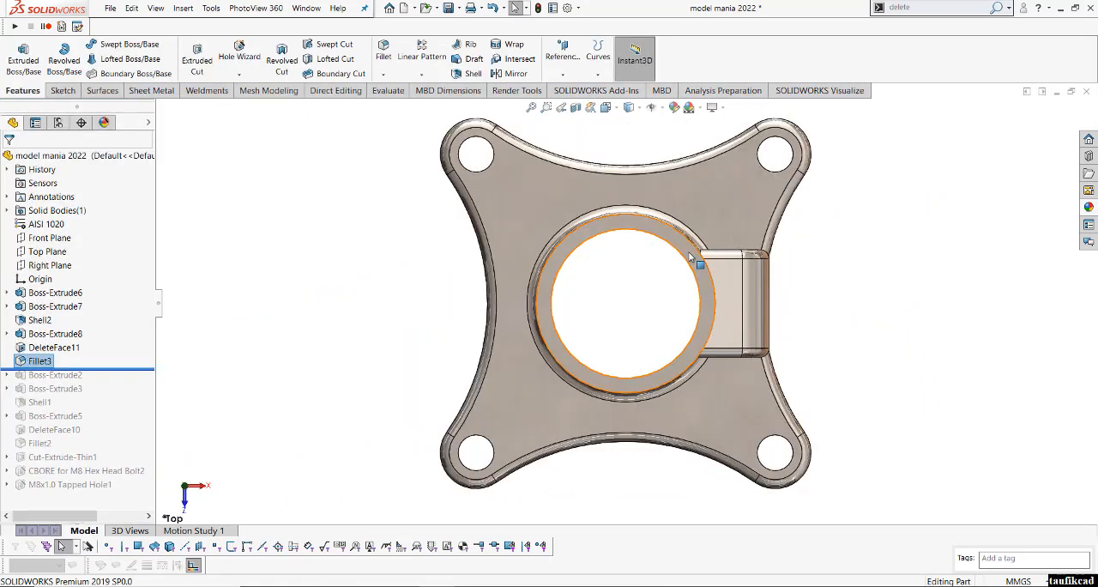
click(696, 260)
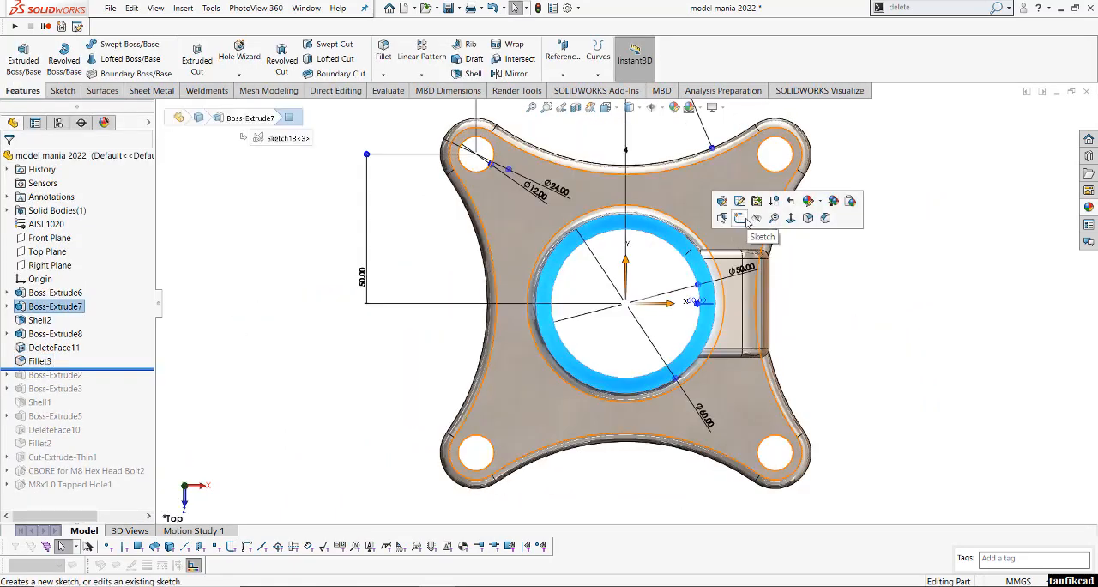
click(739, 218)
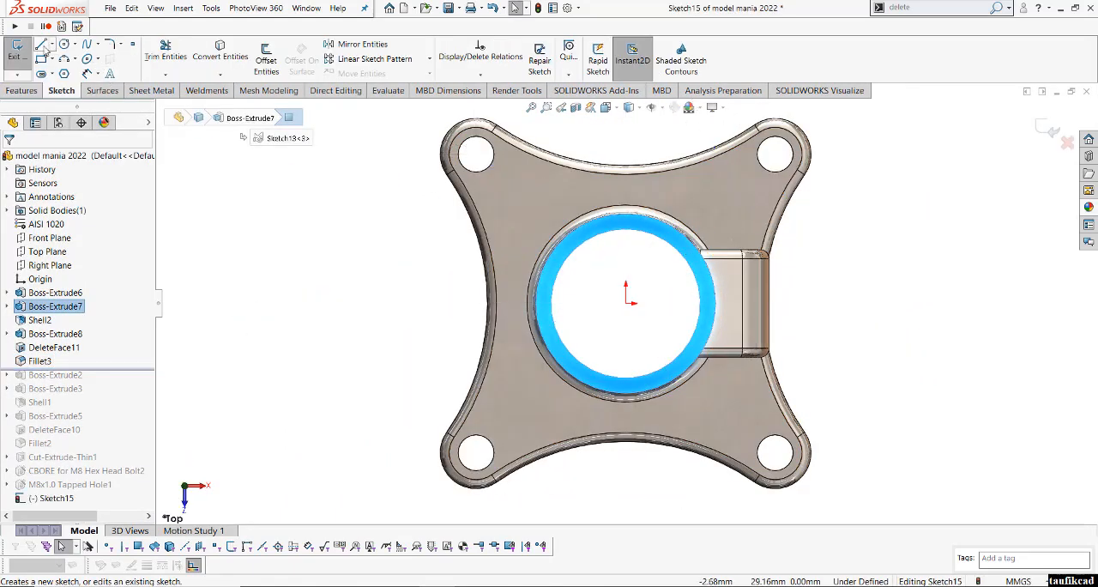
click(41, 44)
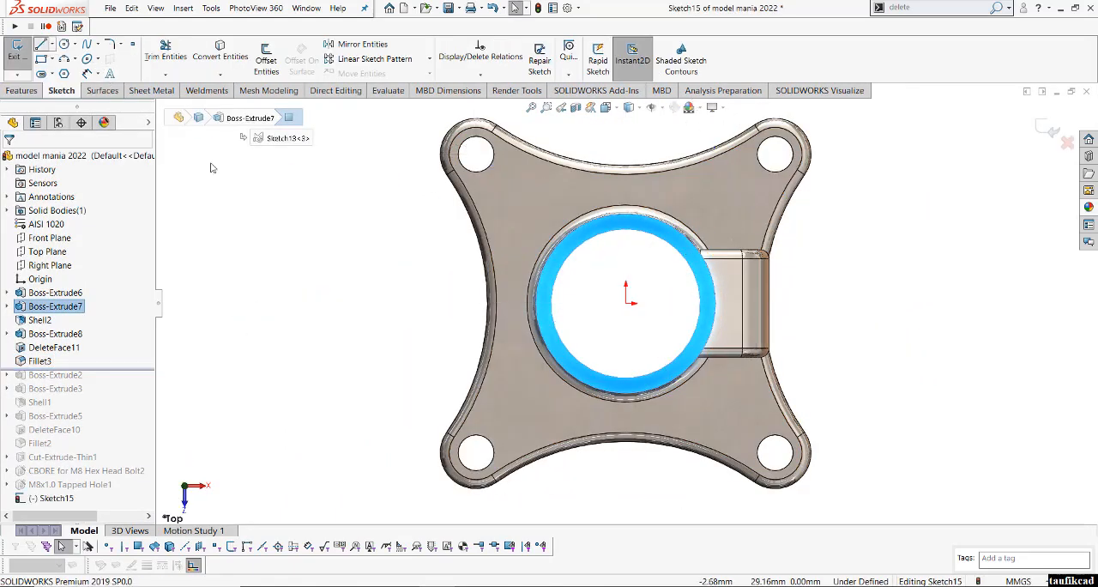
click(626, 303)
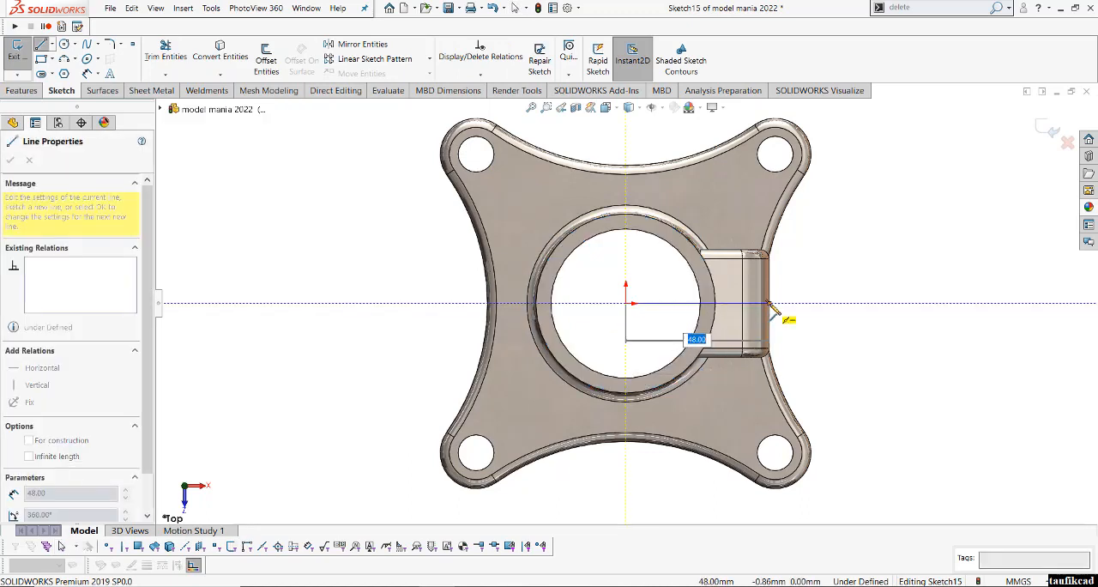
click(768, 303)
right_click(772, 305)
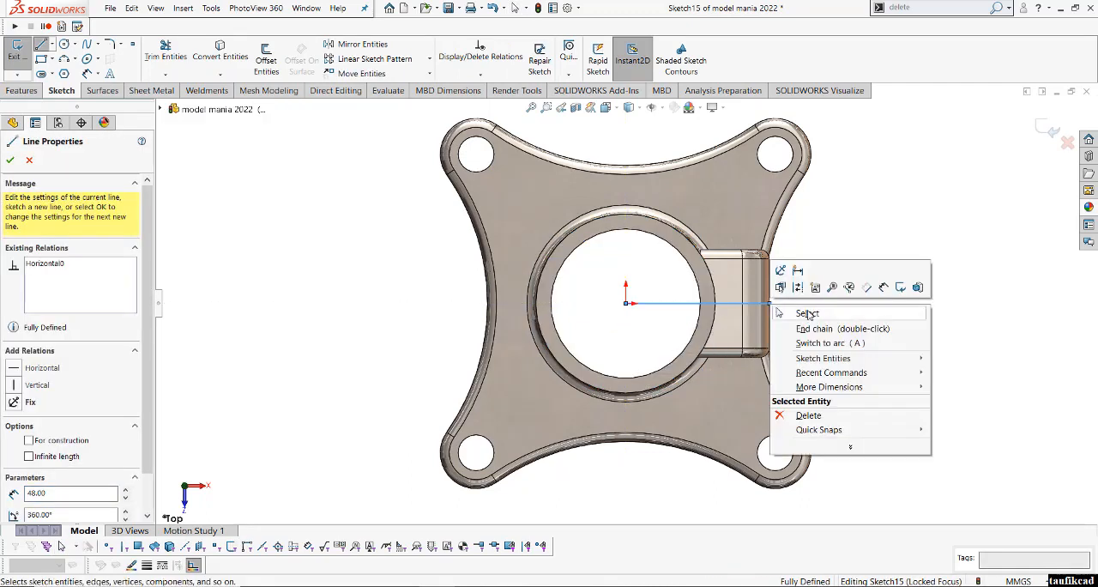
click(807, 315)
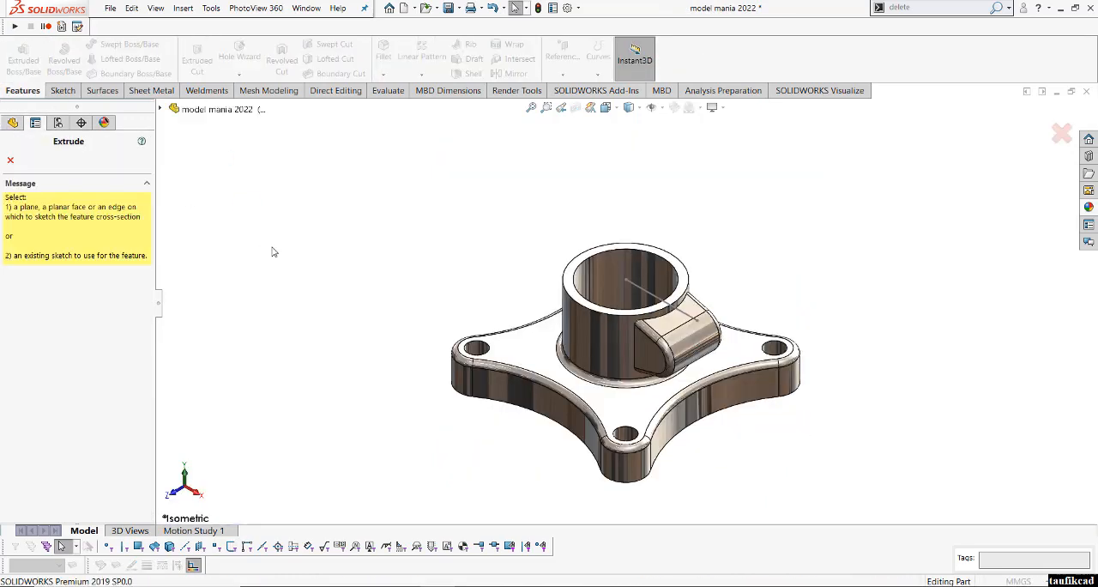
- Extrude-cut the 48 mm line Through All - Both as a Two-Direction thin feature, 3 mm thick on each side
click(658, 299)
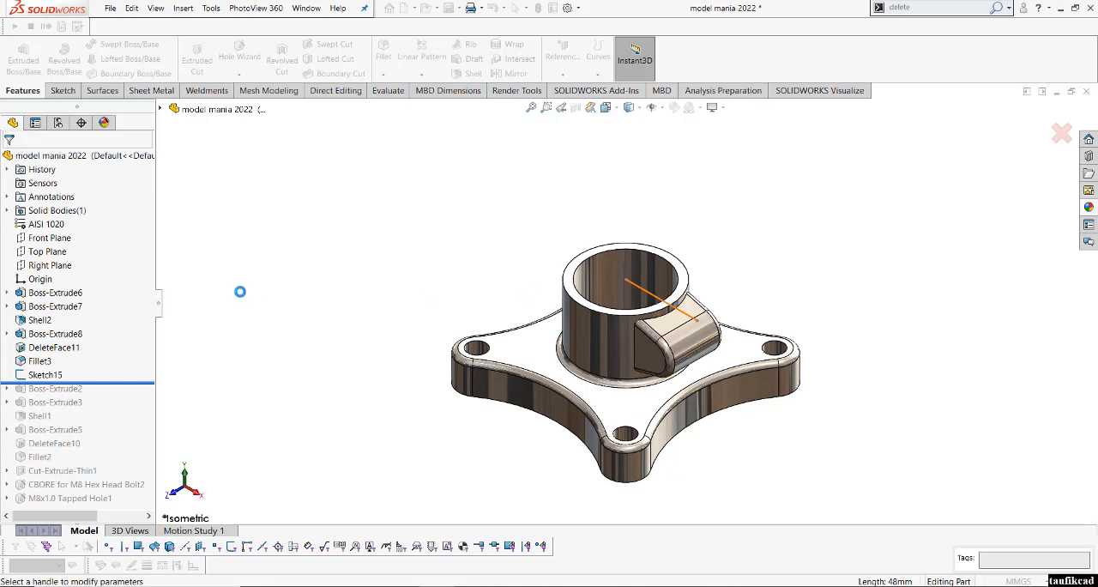
click(98, 238)
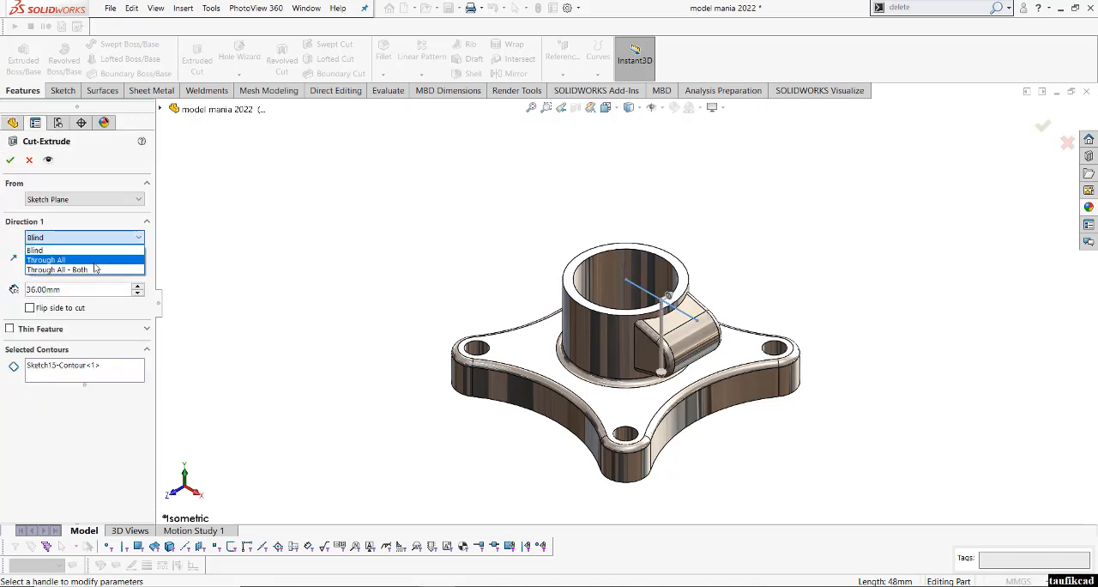
click(60, 270)
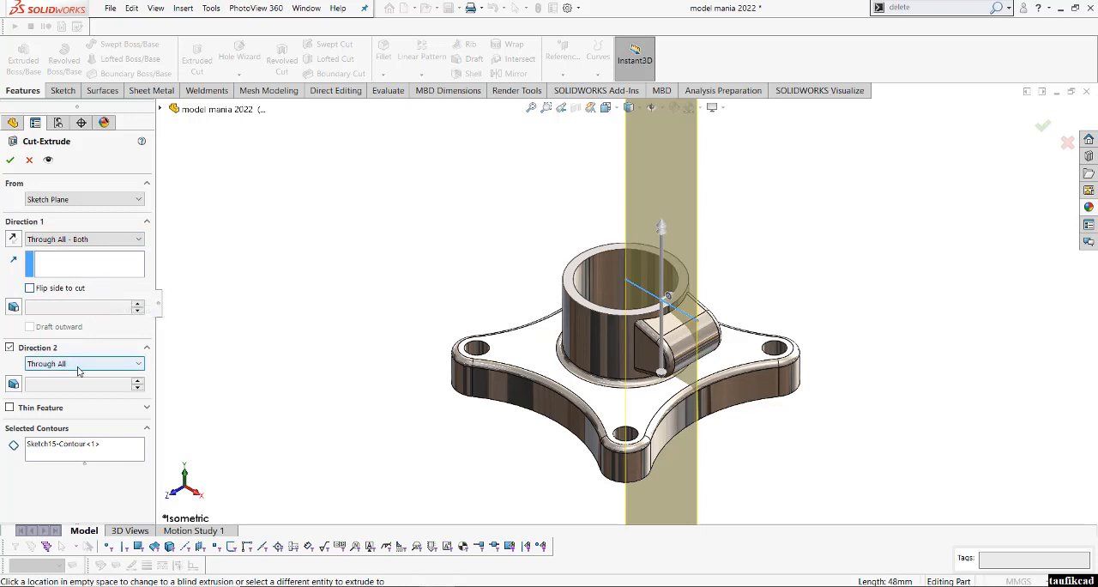
click(10, 407)
click(88, 435)
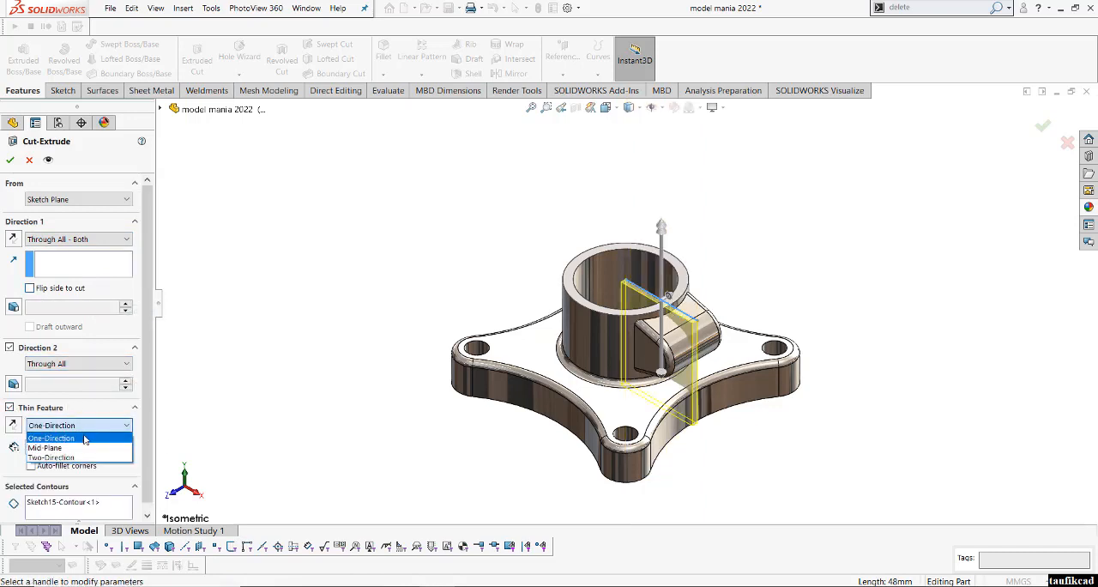
click(79, 459)
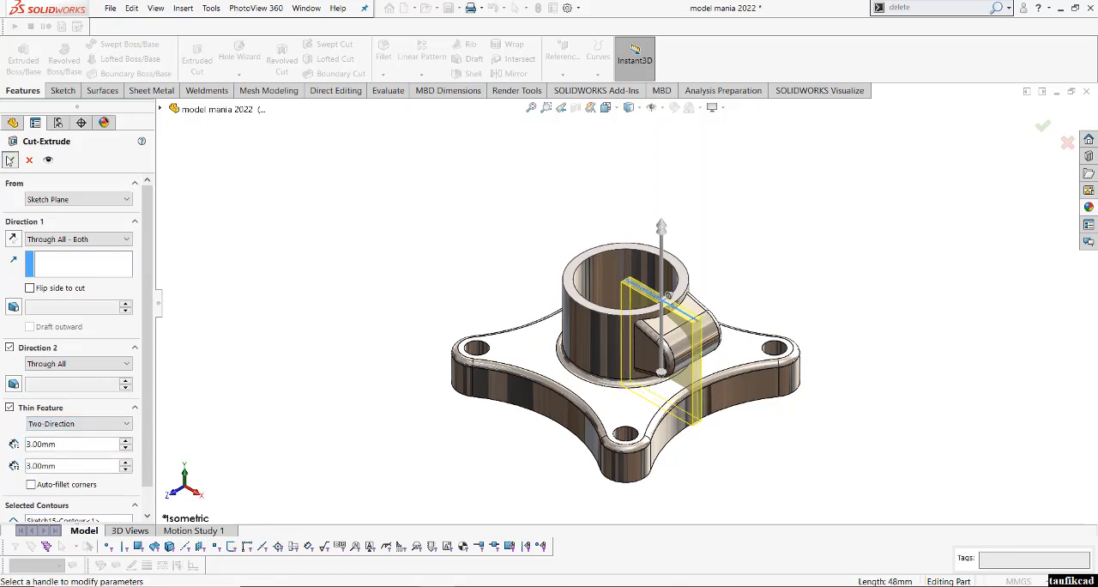
key(Return)
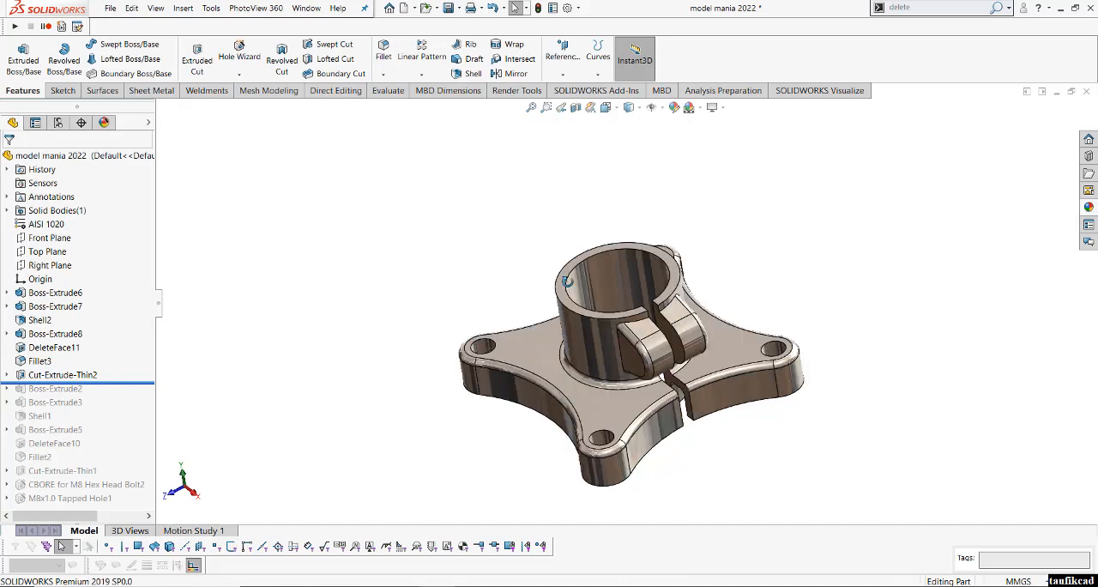
- Define a Hole Wizard counterbore on the lug's flat side face for an M8 ANSI B18.2.3.5M hex bolt, Normal fit, Up To Next
middle_drag(567, 281, 532, 297)
scroll(659, 349, down, 2)
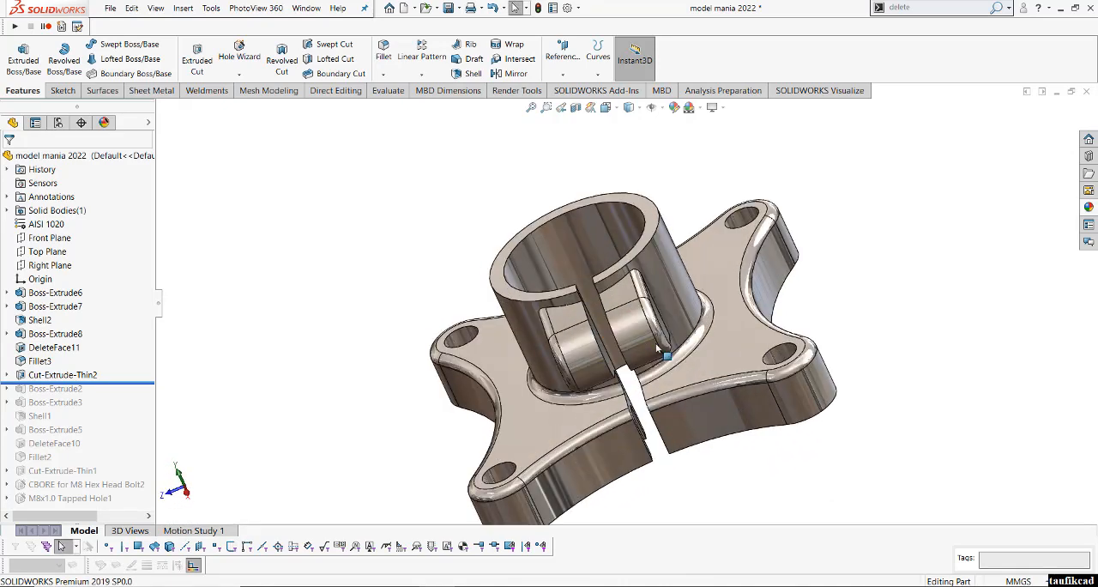
middle_drag(659, 349, 651, 294)
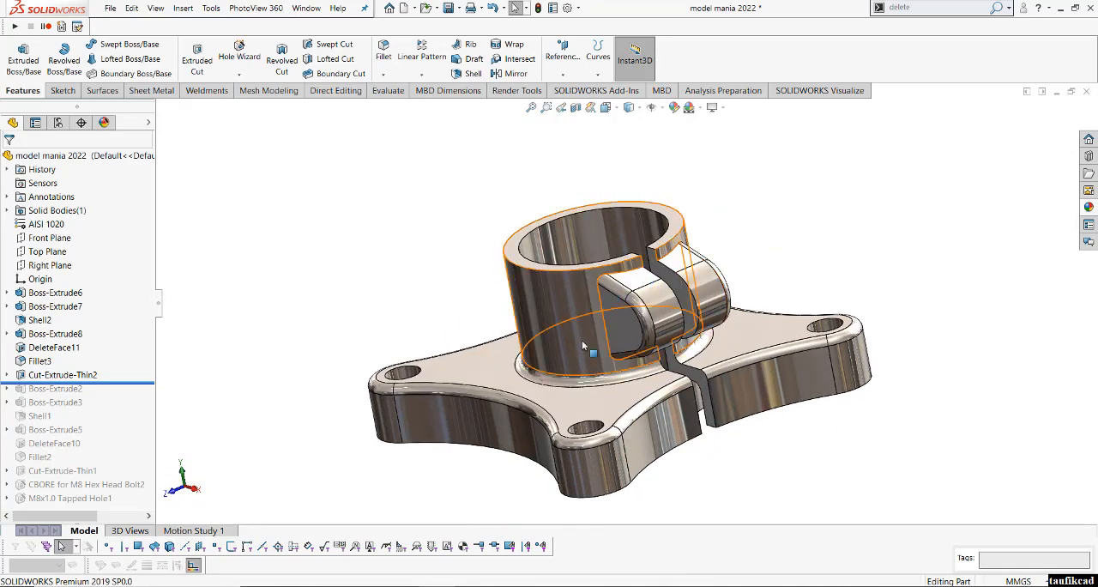
click(620, 327)
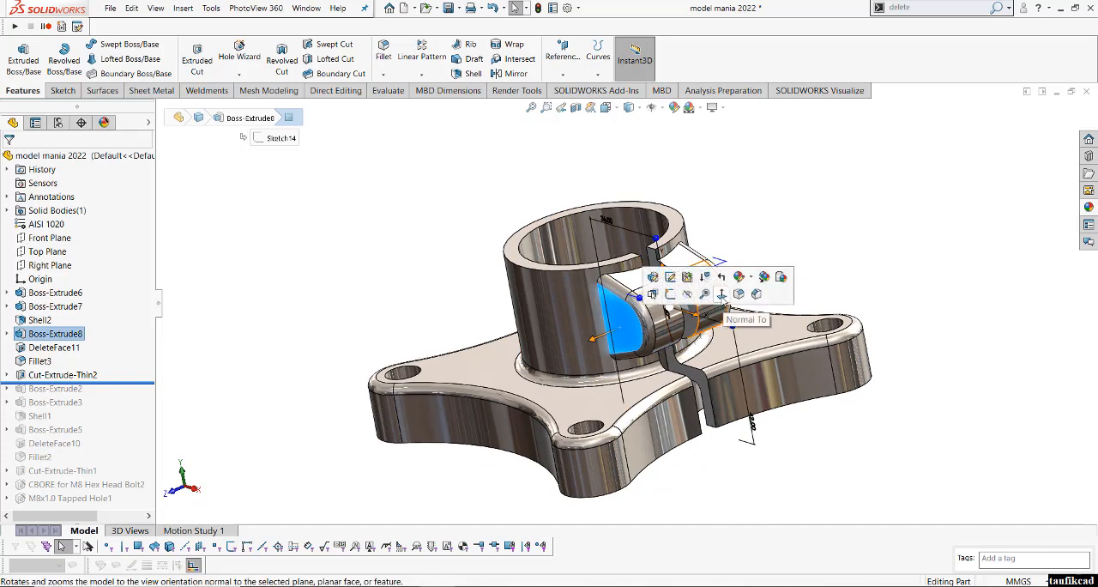
click(722, 294)
click(924, 253)
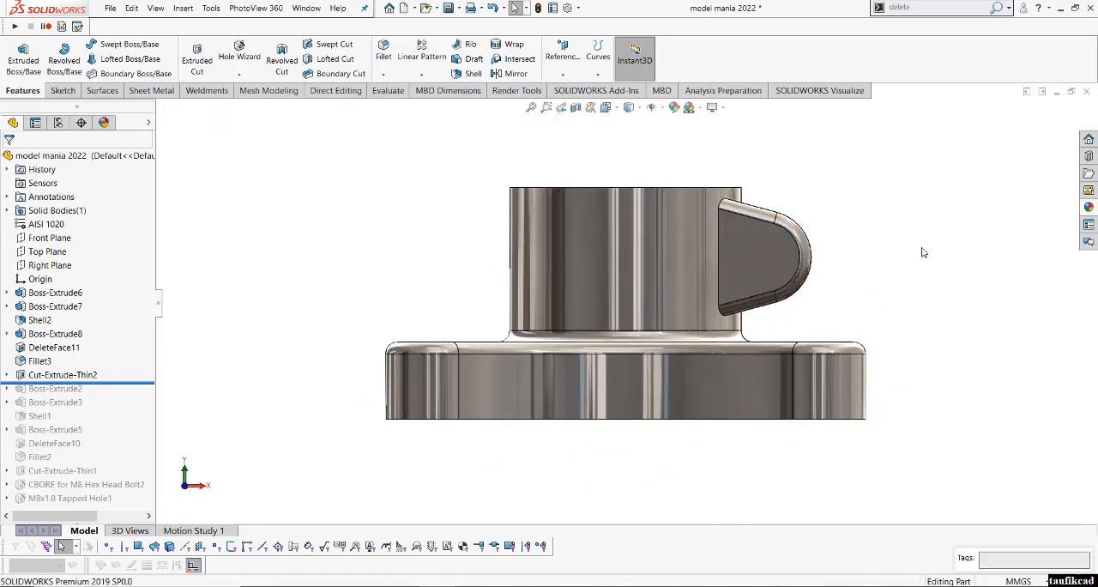
scroll(924, 252, up, 1)
click(741, 275)
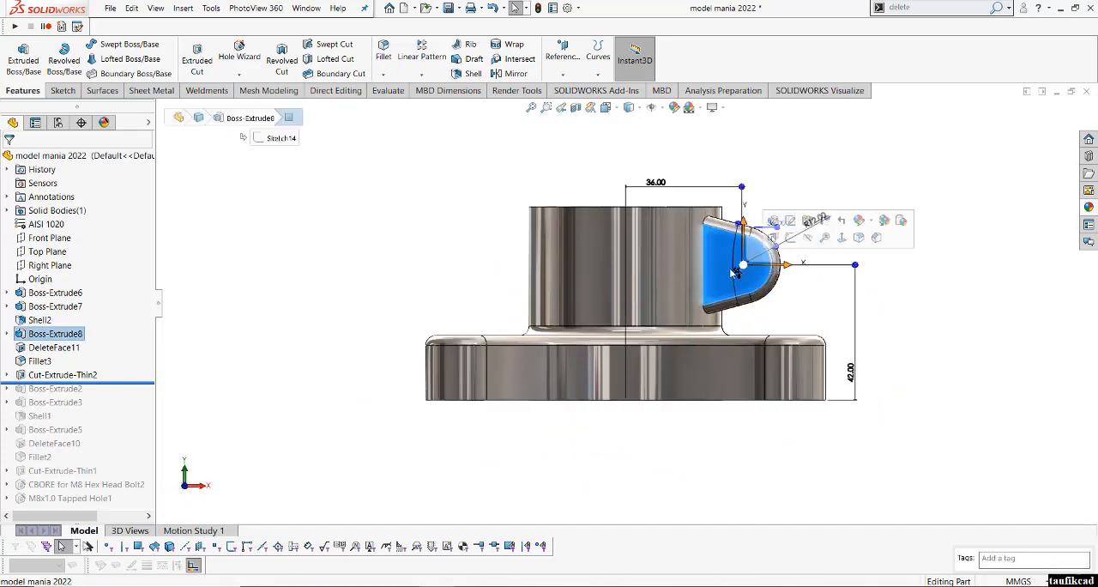
click(239, 56)
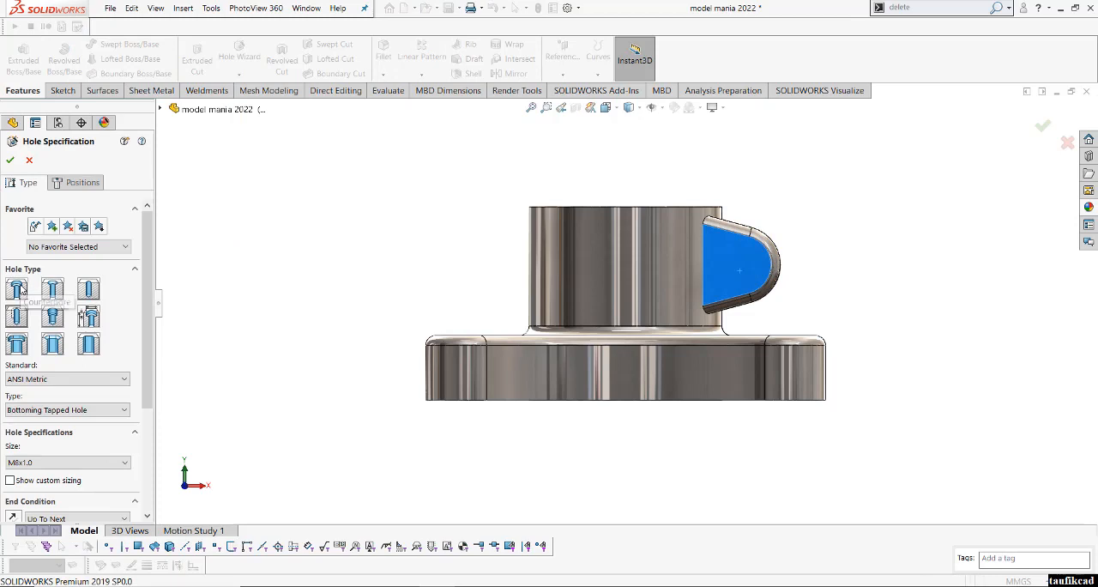
click(17, 290)
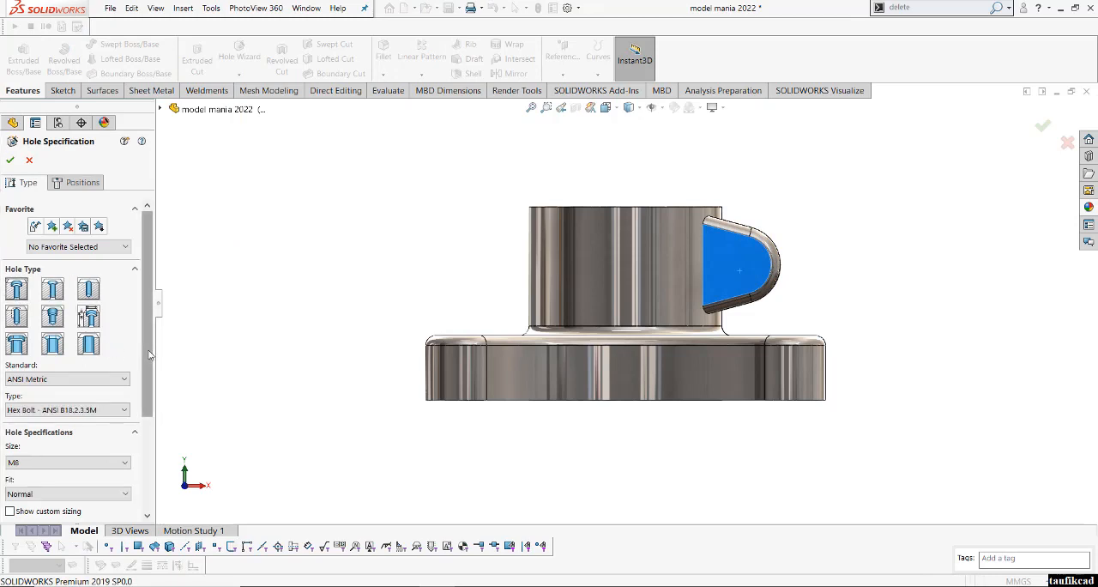
scroll(148, 393, down, 2)
click(74, 403)
click(74, 408)
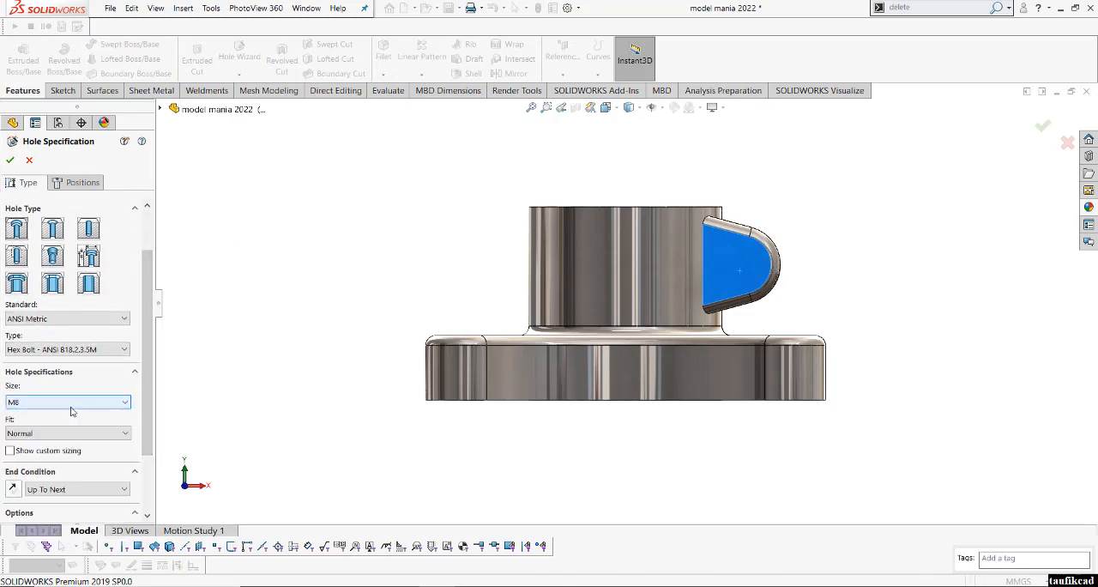
scroll(60, 428, down, 3)
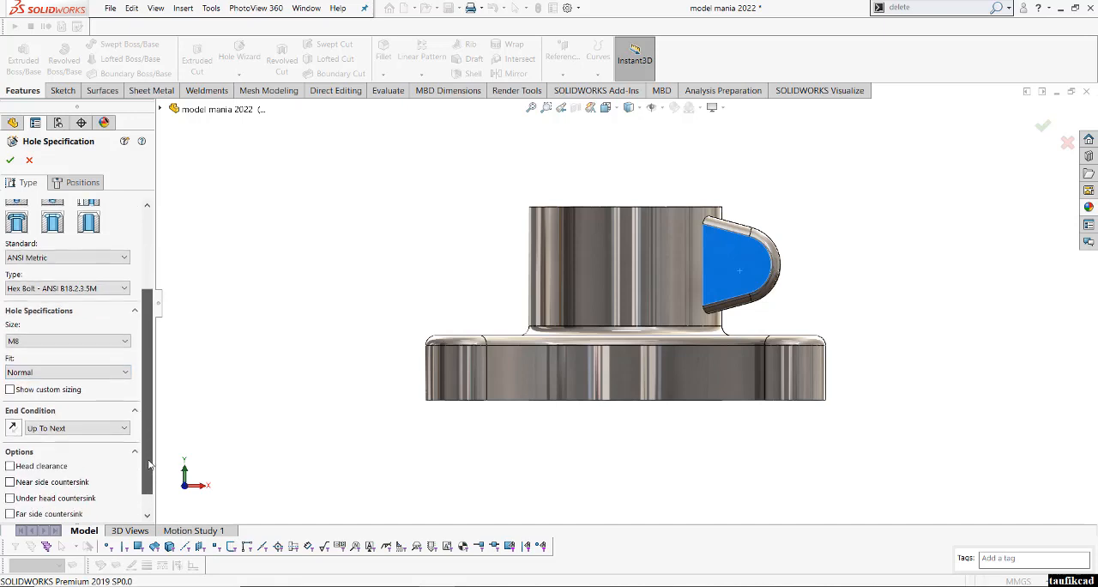
click(70, 437)
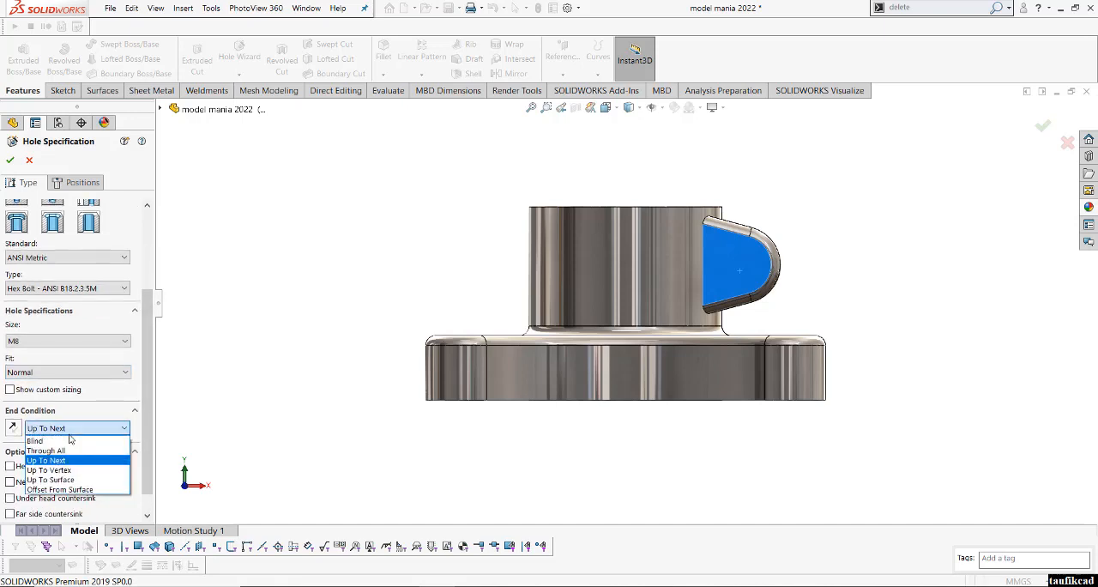
click(70, 437)
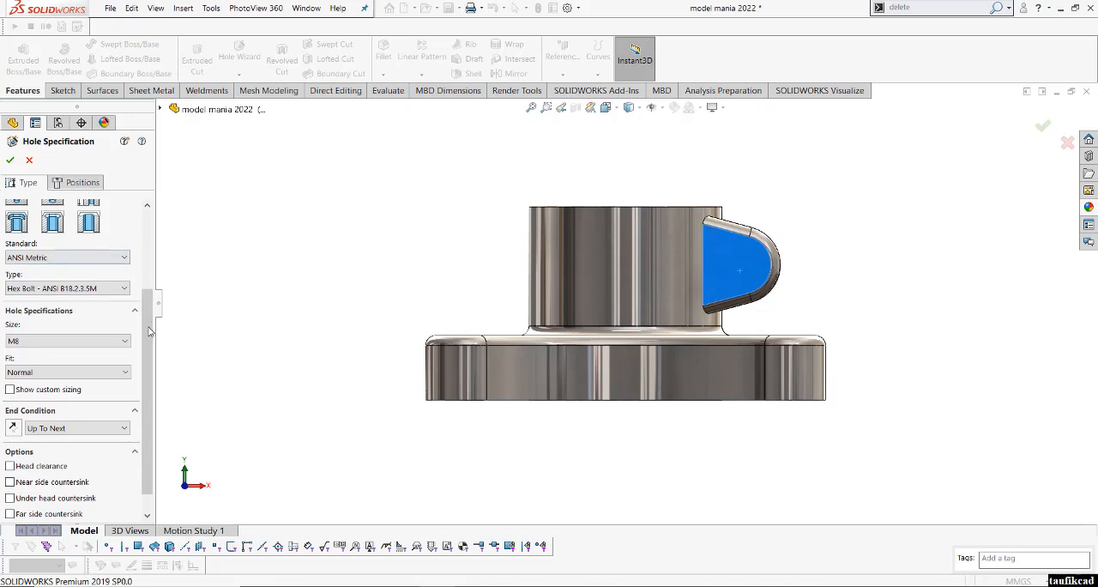
scroll(148, 331, up, 5)
- Show temporary axes and place the counterbored hole at the centre of the lug's rounded end, then accept it
click(82, 182)
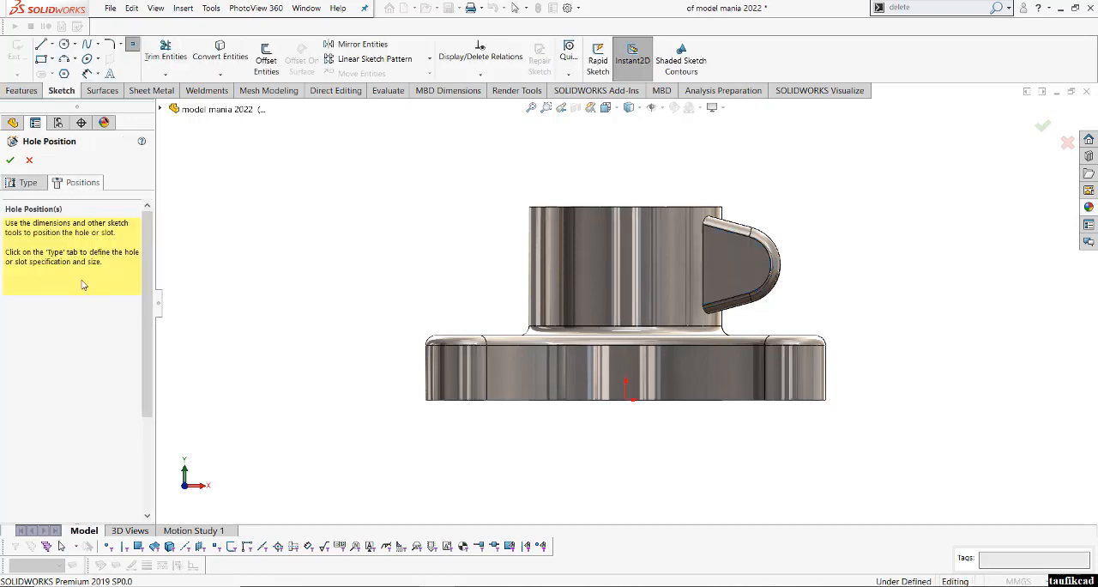
click(755, 262)
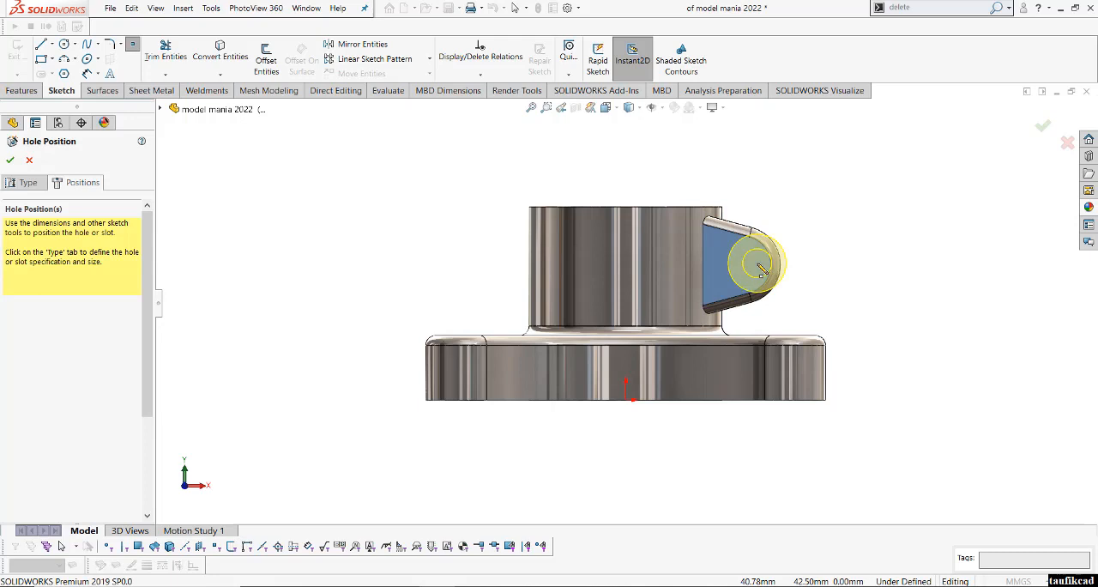
click(660, 107)
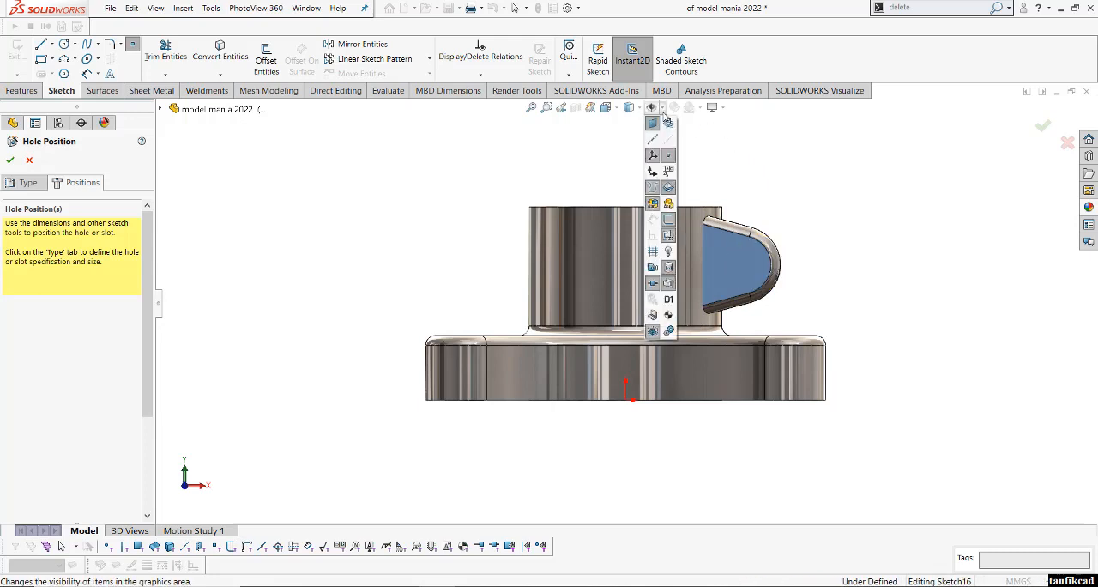
click(669, 141)
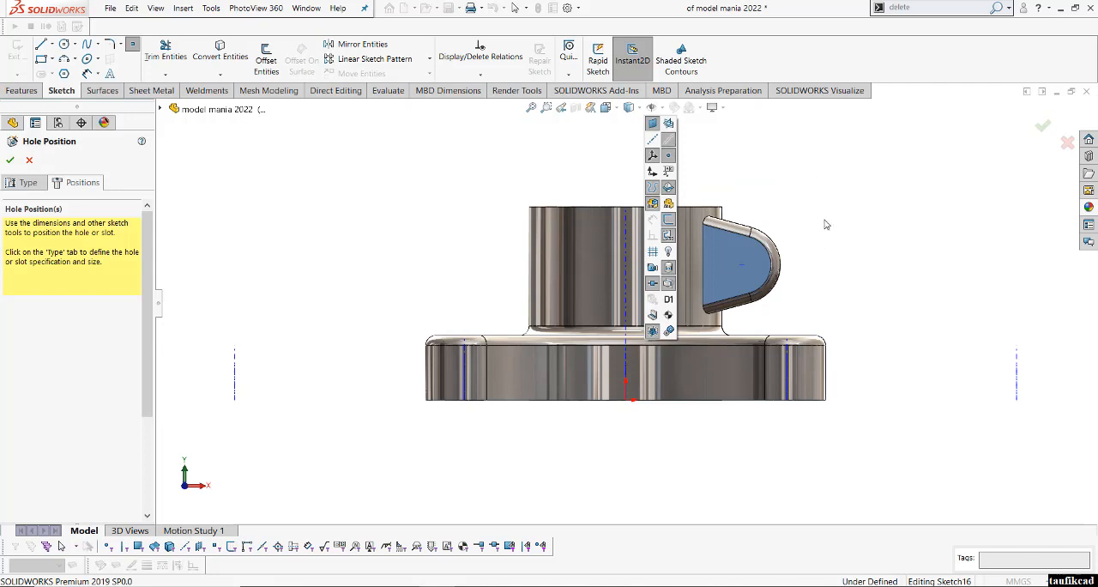
click(743, 265)
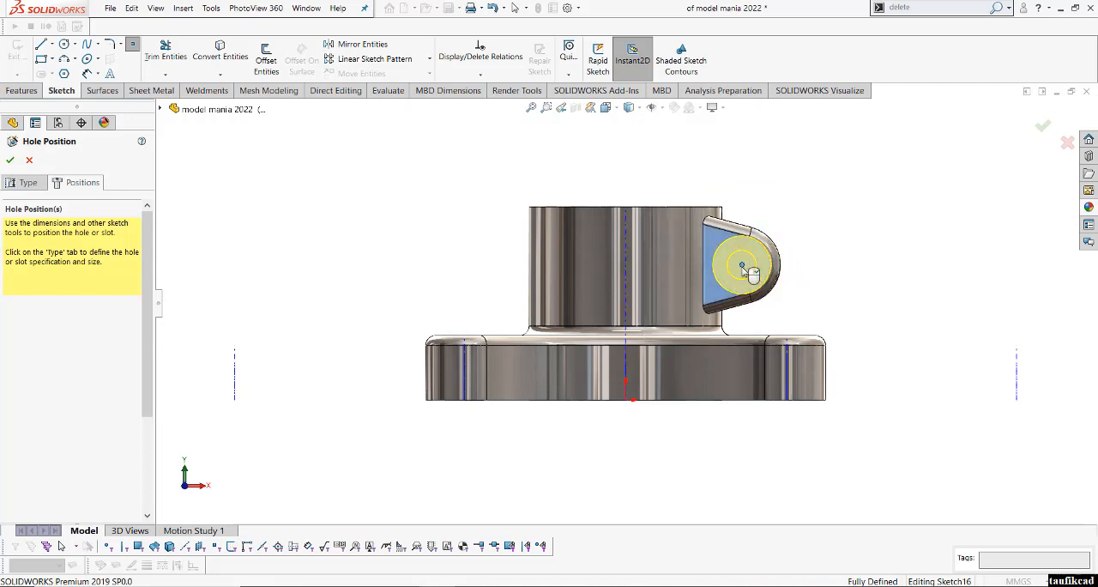
middle_drag(743, 269, 592, 309)
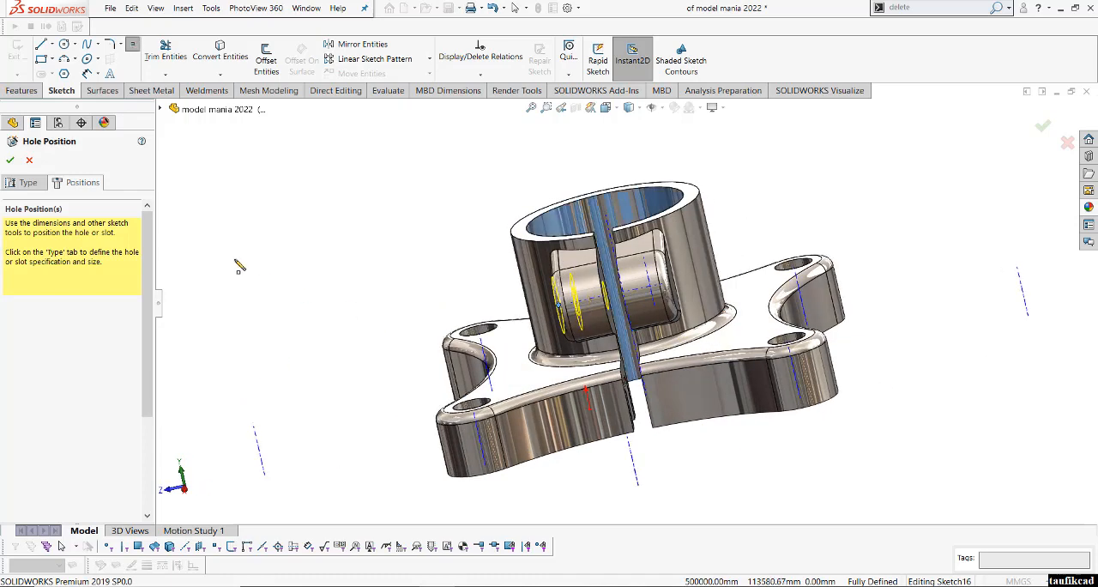
click(9, 160)
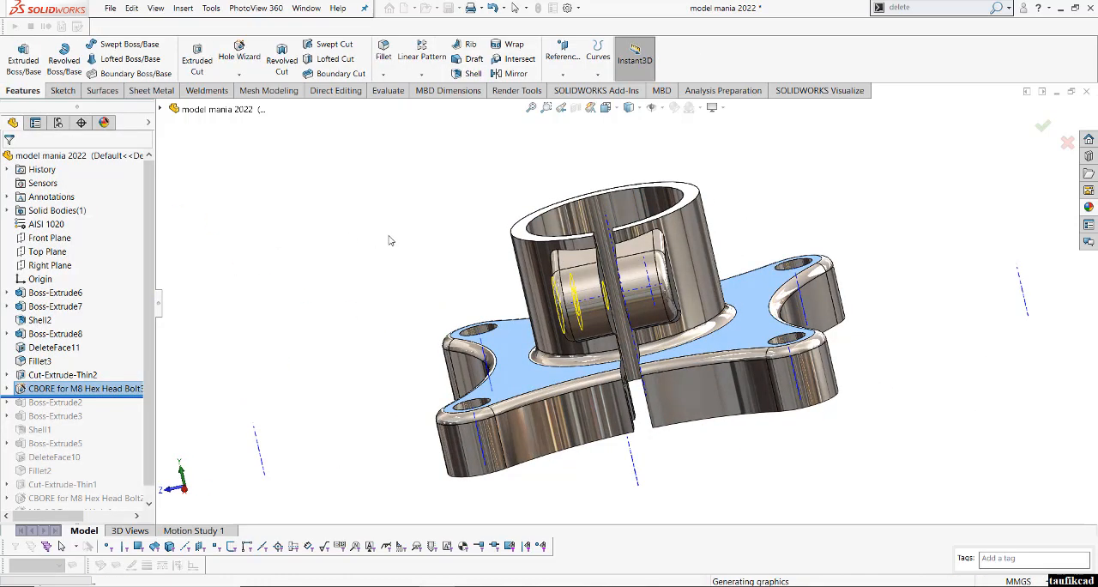
click(433, 254)
- Define a Hole Wizard Bottoming Tapped Hole, ANSI Metric size M8x1.0, with hole and thread depth Up To Next
scroll(630, 287, down, 10)
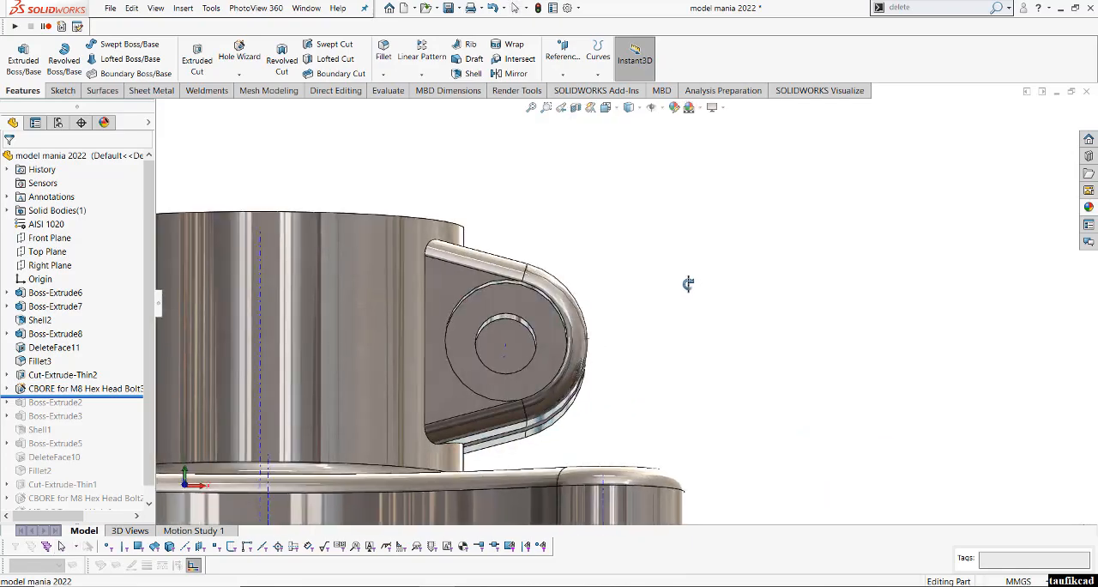
middle_drag(661, 319, 554, 386)
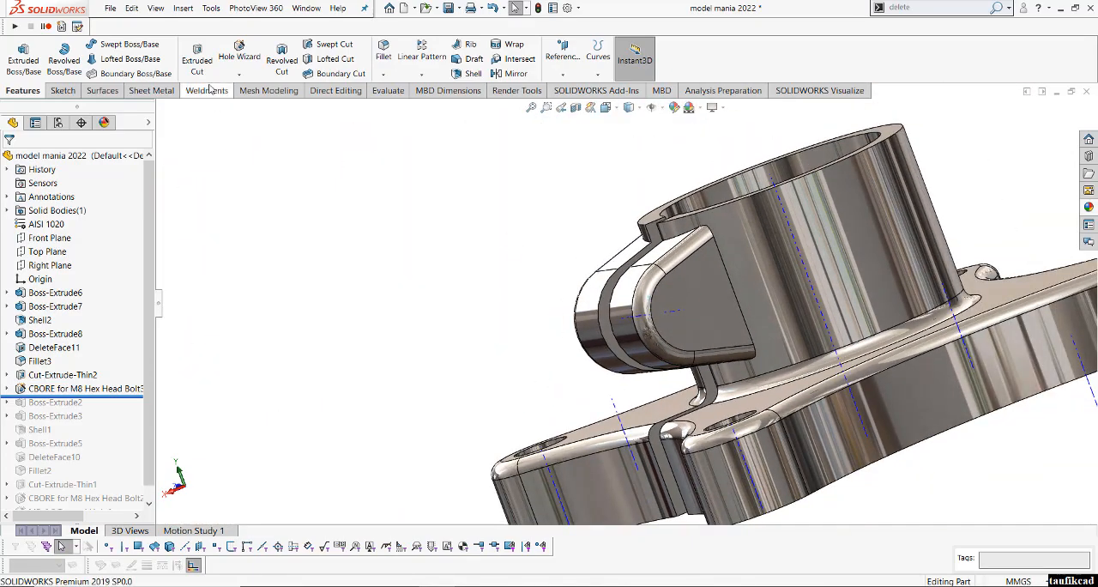
click(239, 54)
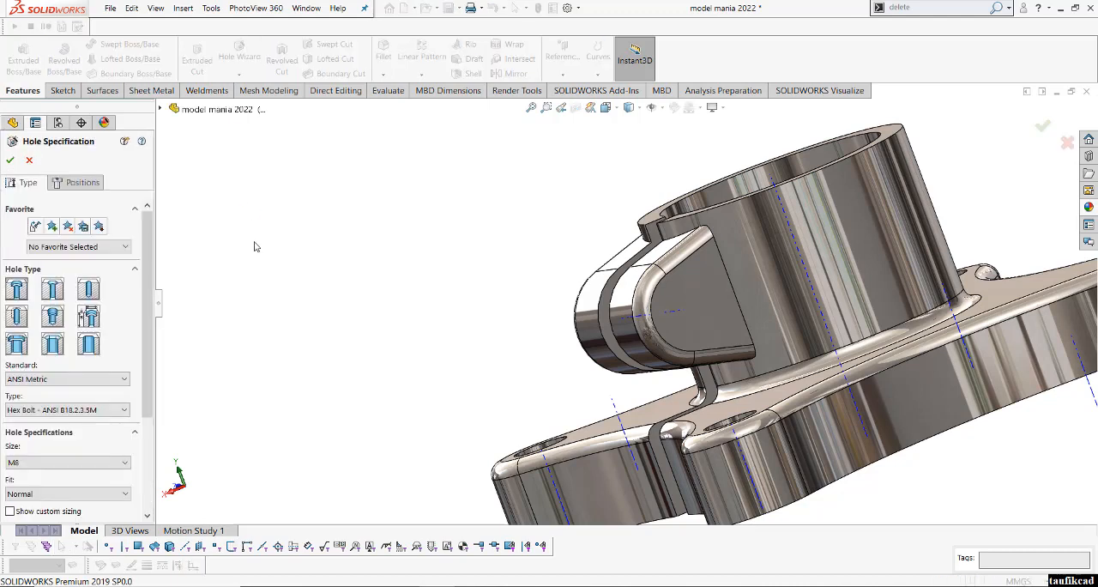
click(17, 316)
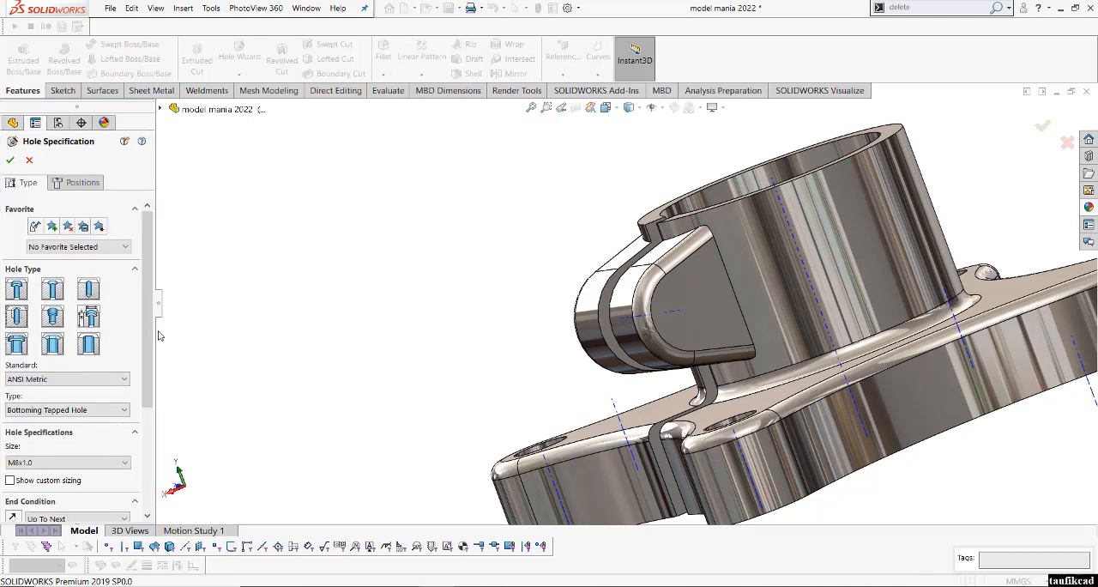
scroll(144, 367, down, 2)
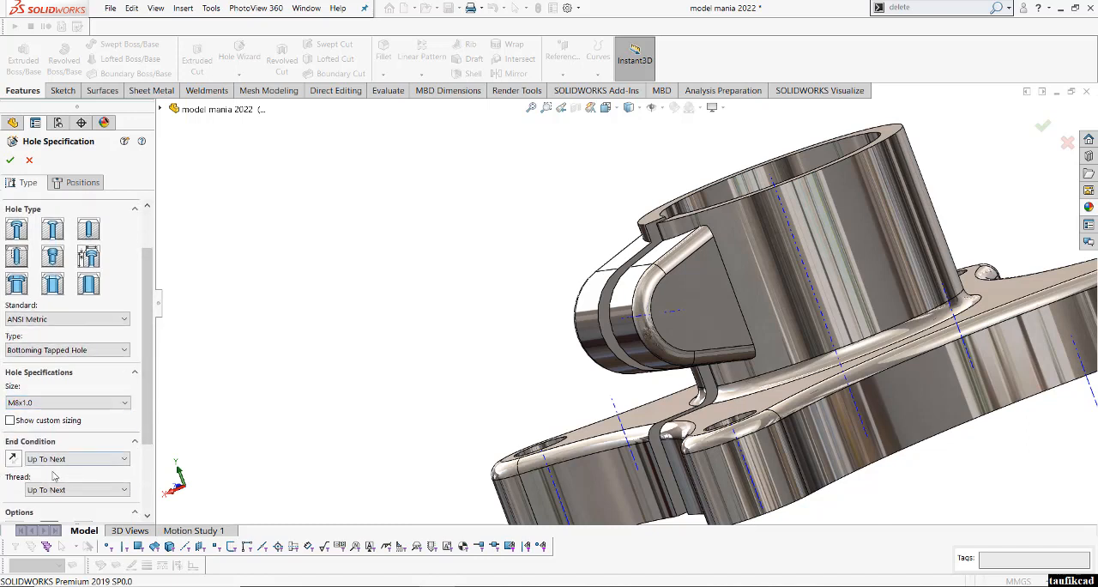
- Start positioning the M8x1.0 tapped hole with a 3D sketch
click(85, 184)
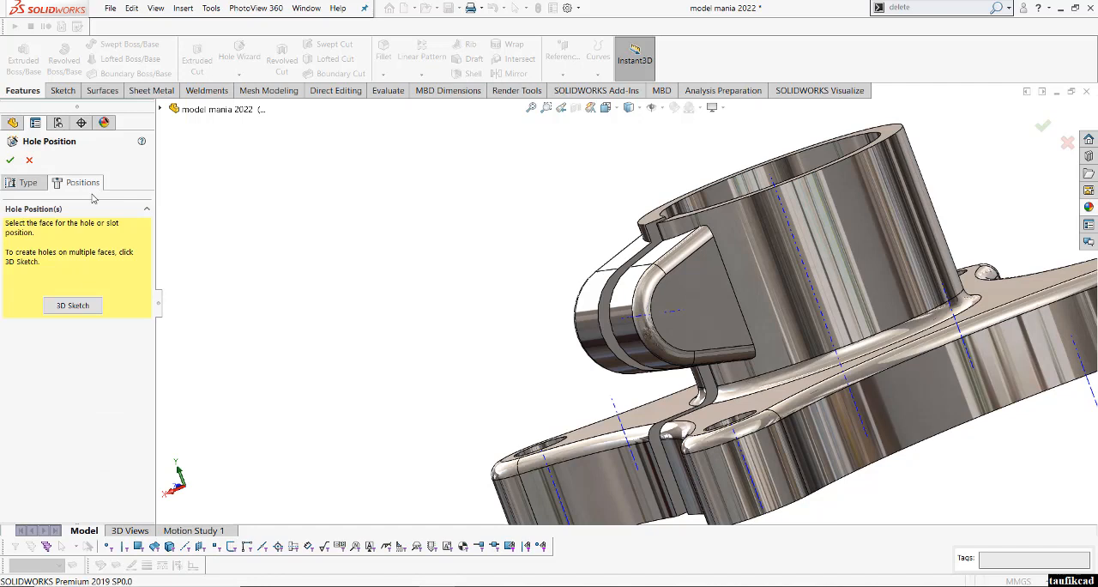
click(74, 307)
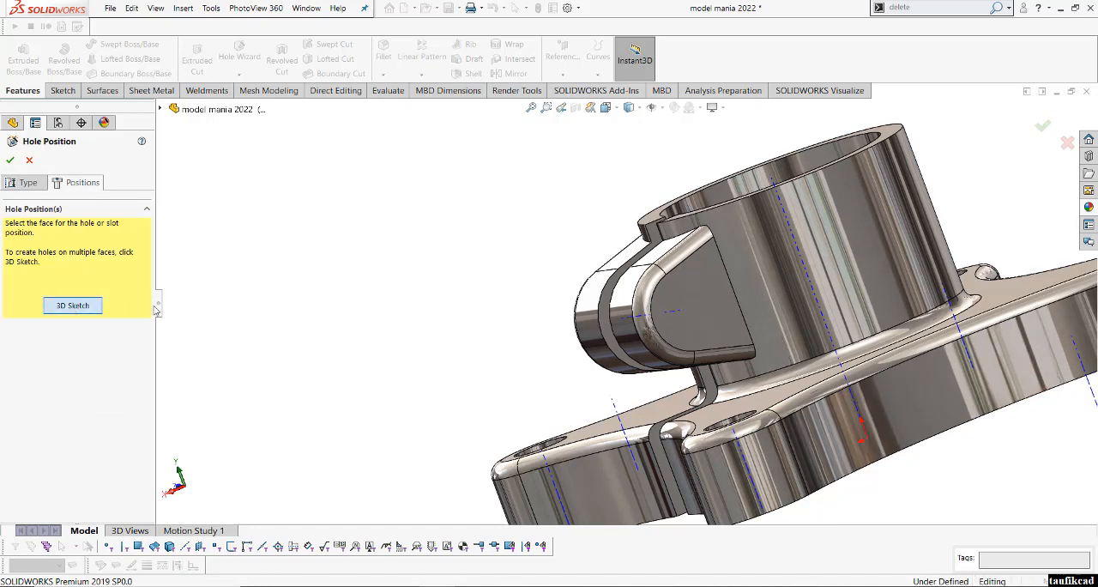
- Try to place the tapped hole's point near the centre of the lug's rounded end
click(606, 107)
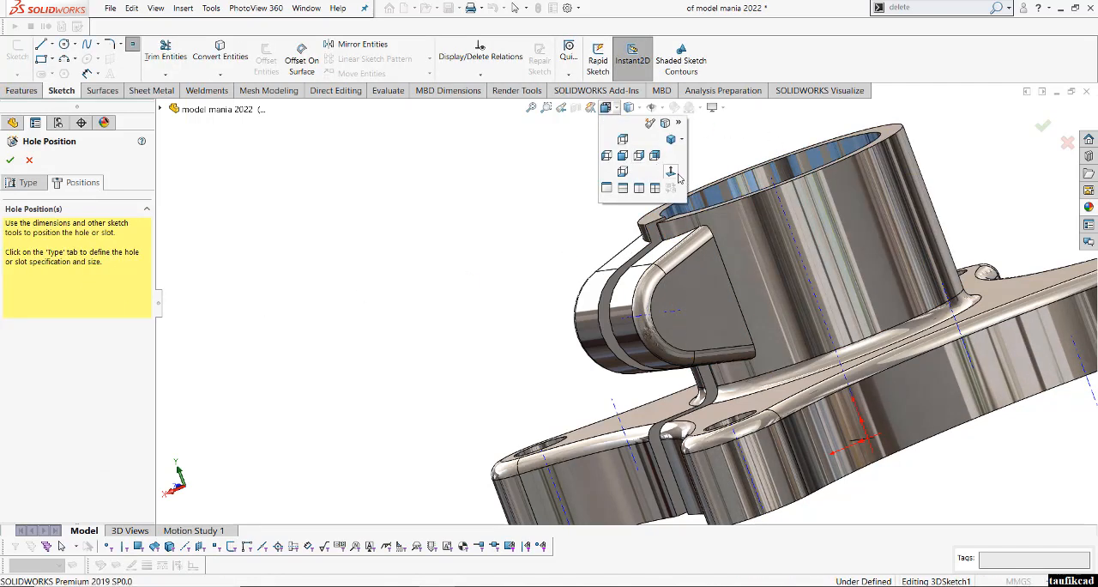
click(640, 159)
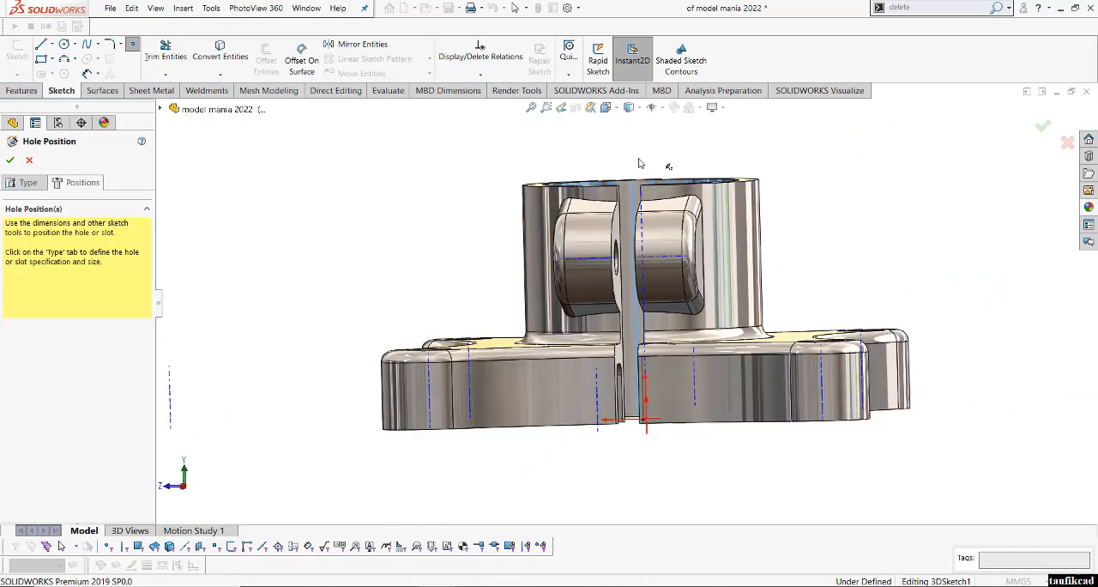
click(638, 158)
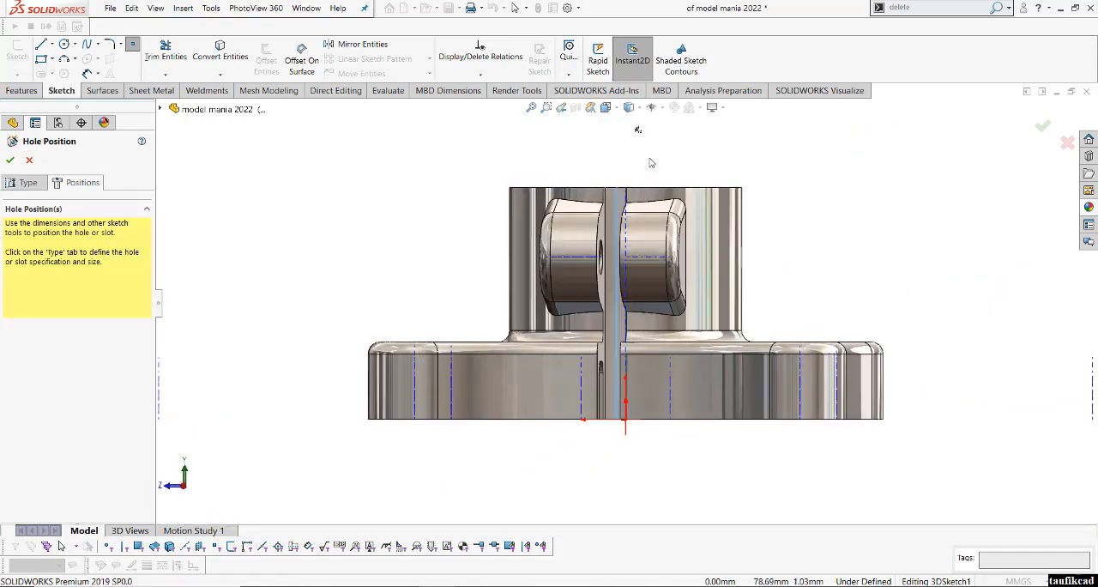
click(487, 260)
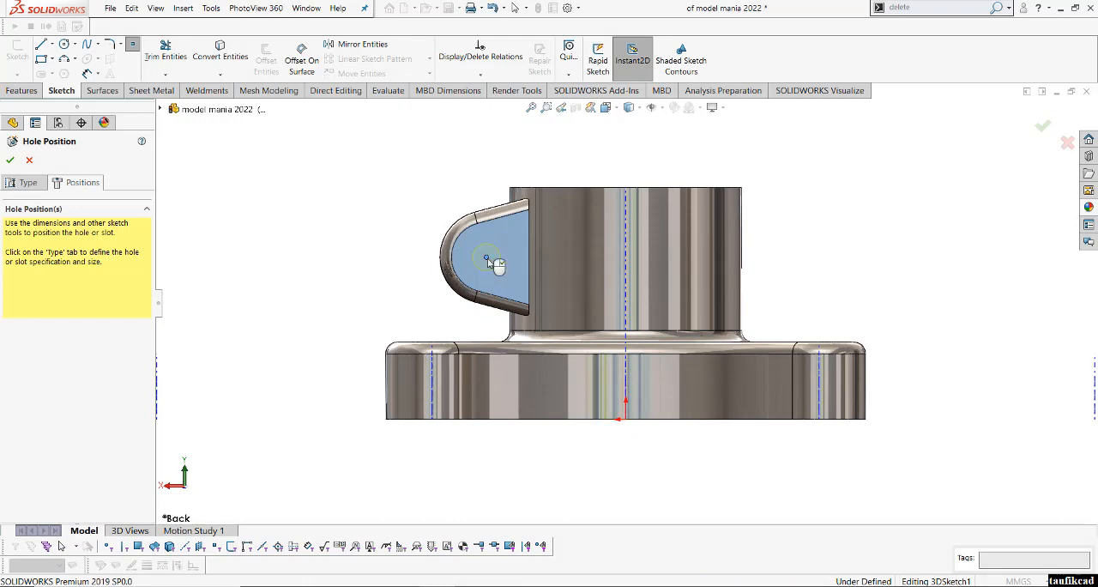
right_click(489, 261)
click(637, 307)
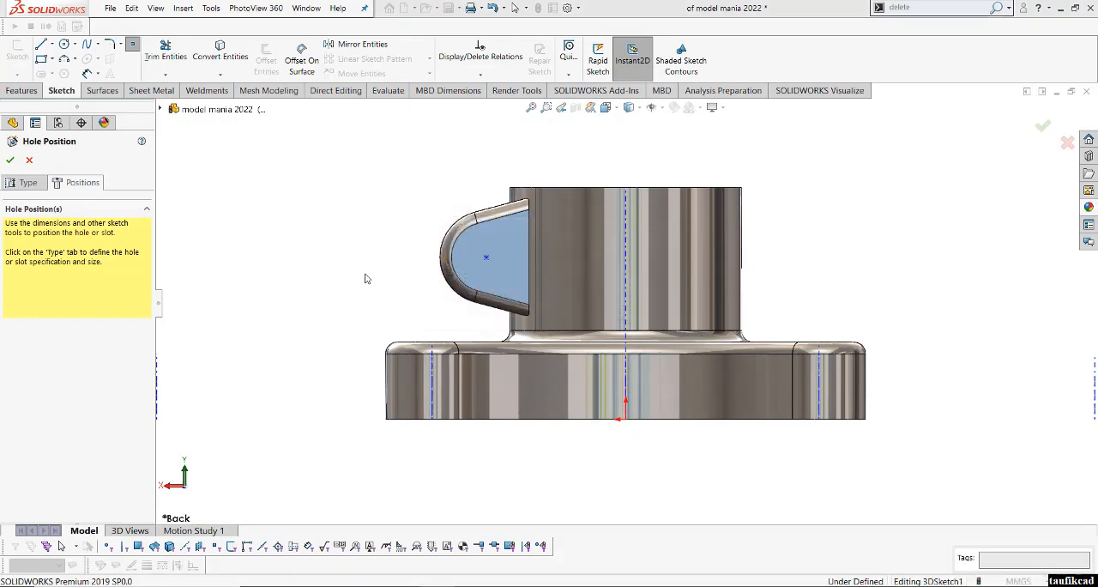
- Place the tapped hole's point on the lug's flat side face opposite the counterbore and finish placing points
key(ctrl+7)
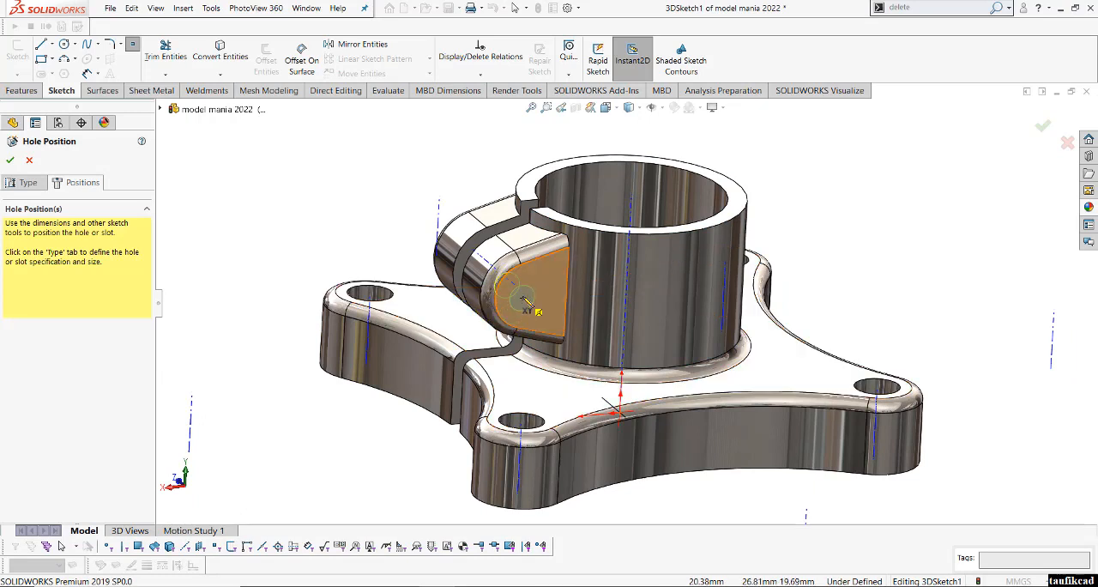
click(619, 110)
click(670, 172)
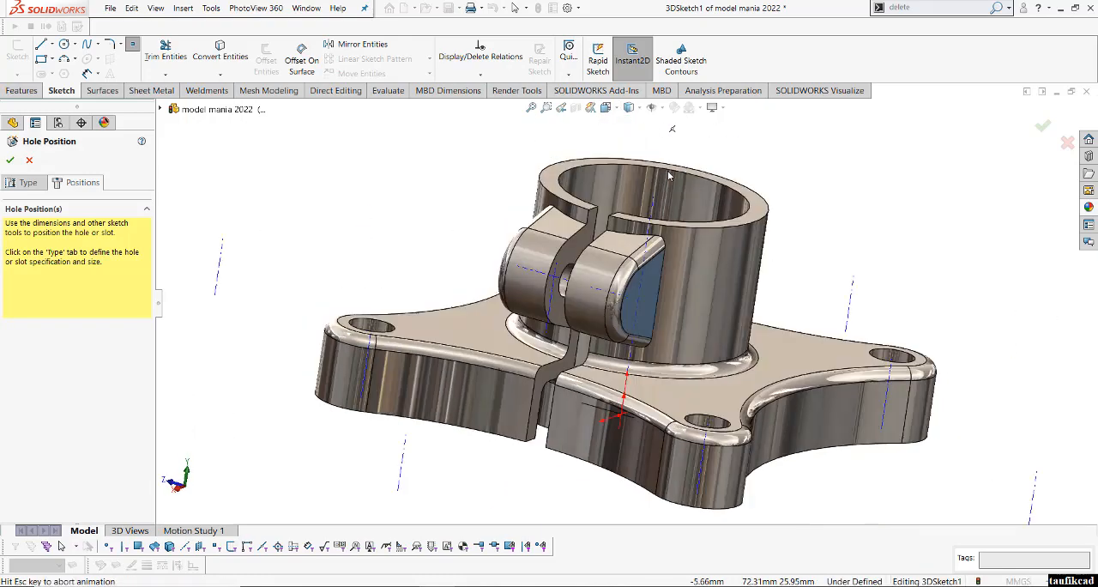
middle_drag(824, 244, 658, 300)
click(549, 295)
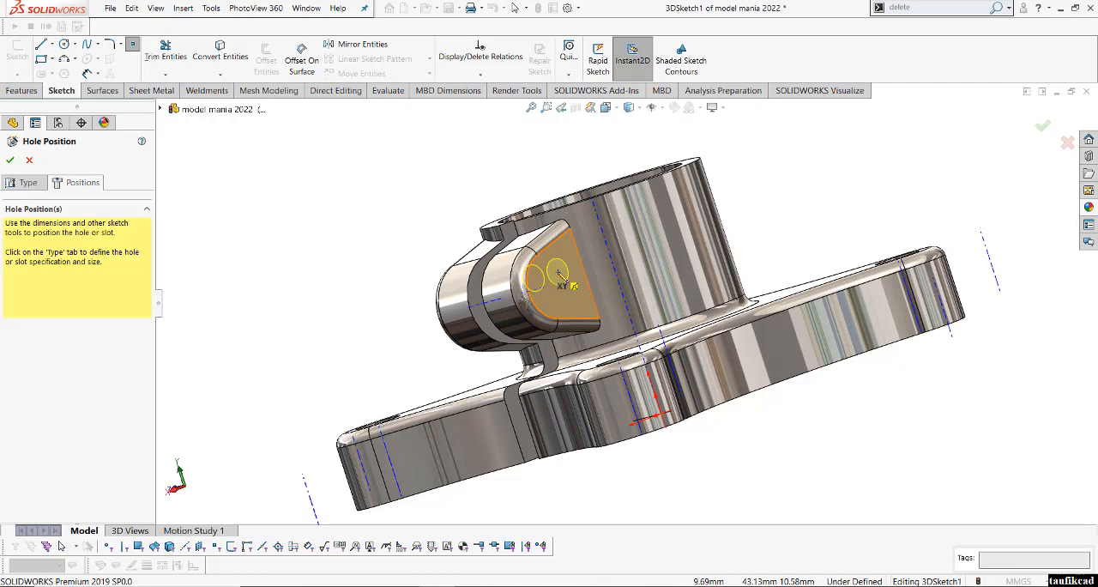
click(558, 273)
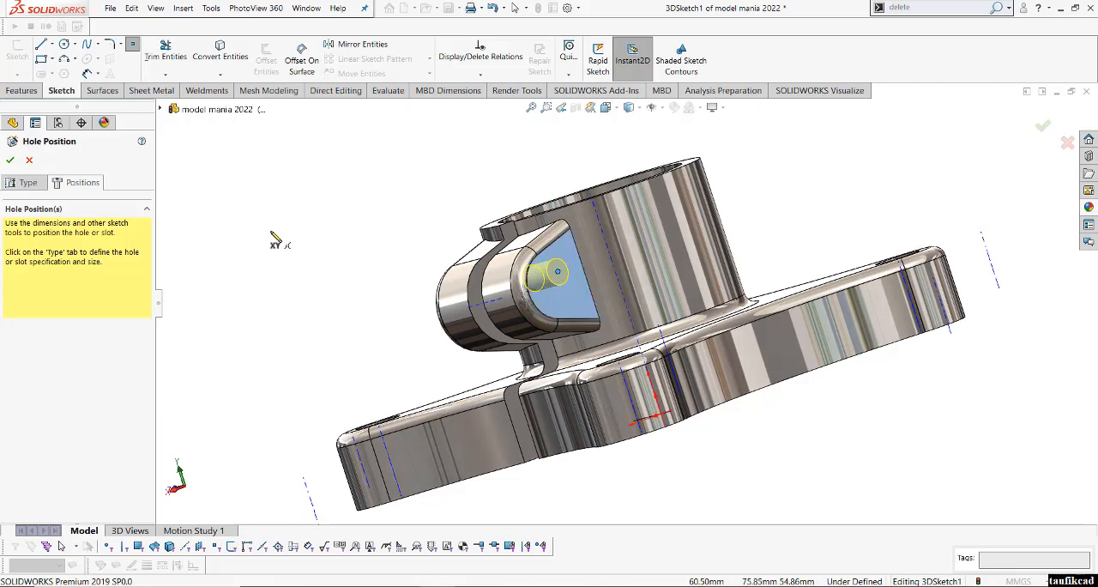
right_click(275, 242)
click(300, 238)
- Delete the stray hole point lying far away from the part
click(606, 107)
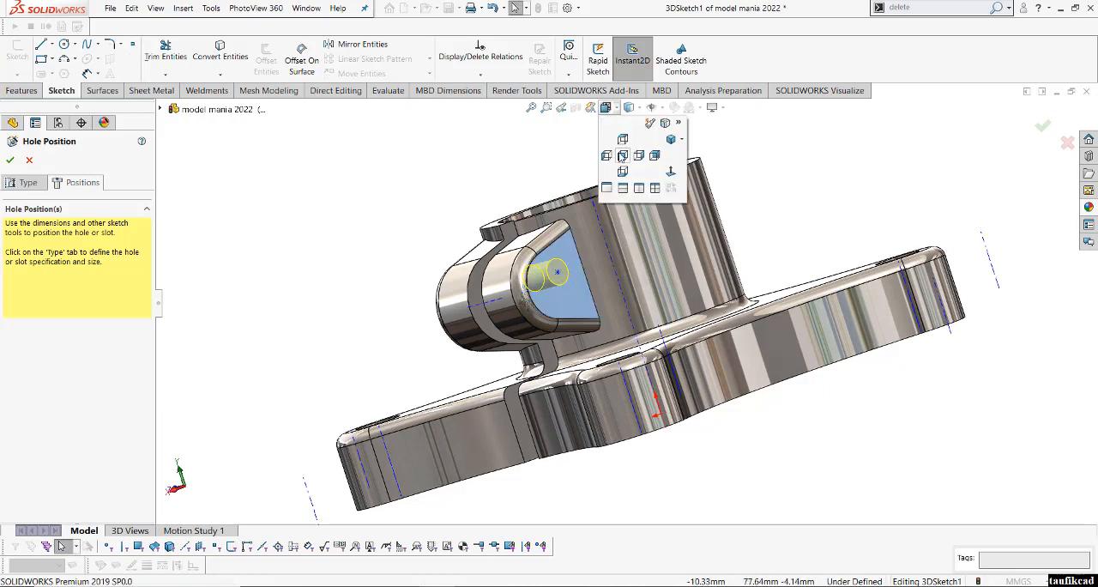
click(622, 157)
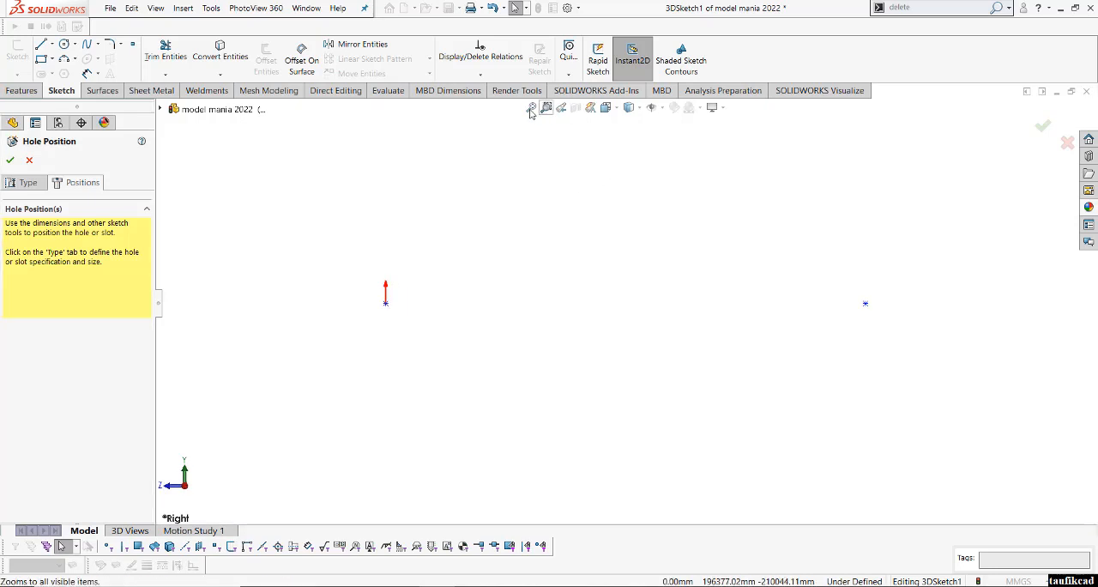
drag(901, 298, 797, 354)
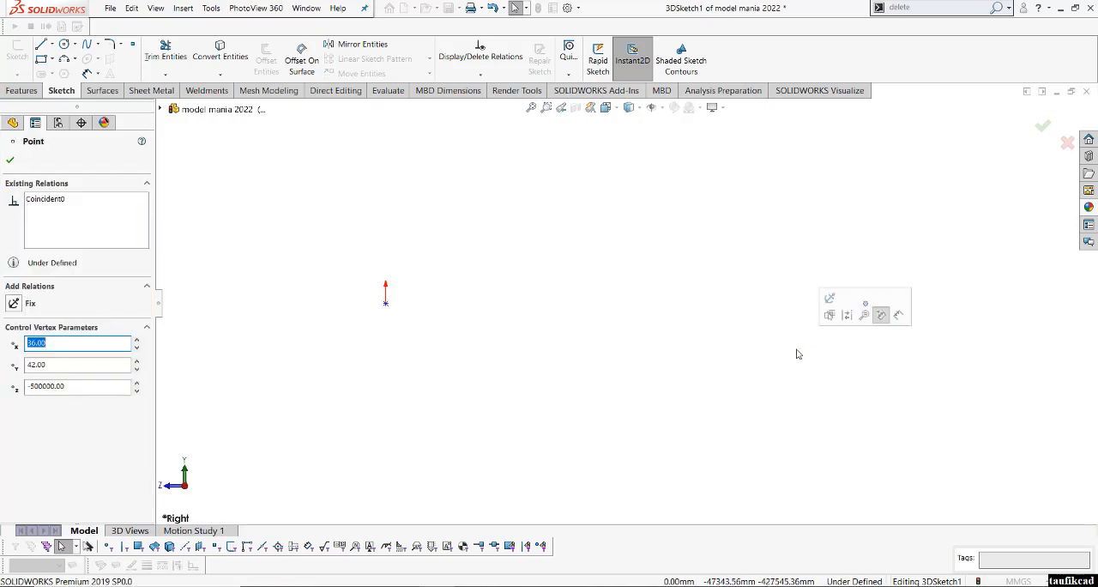
key(Escape)
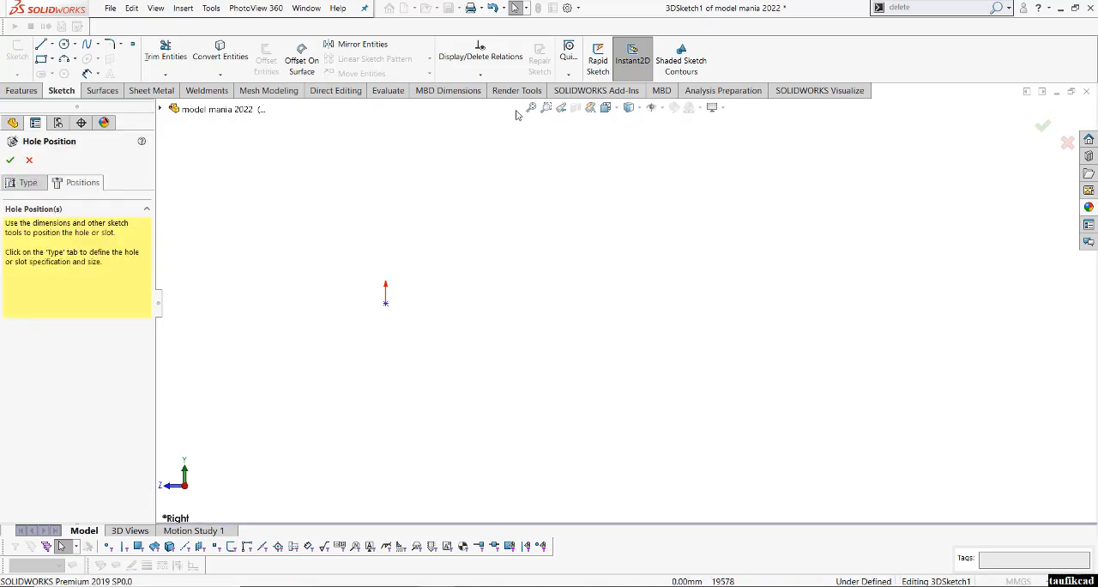
click(531, 109)
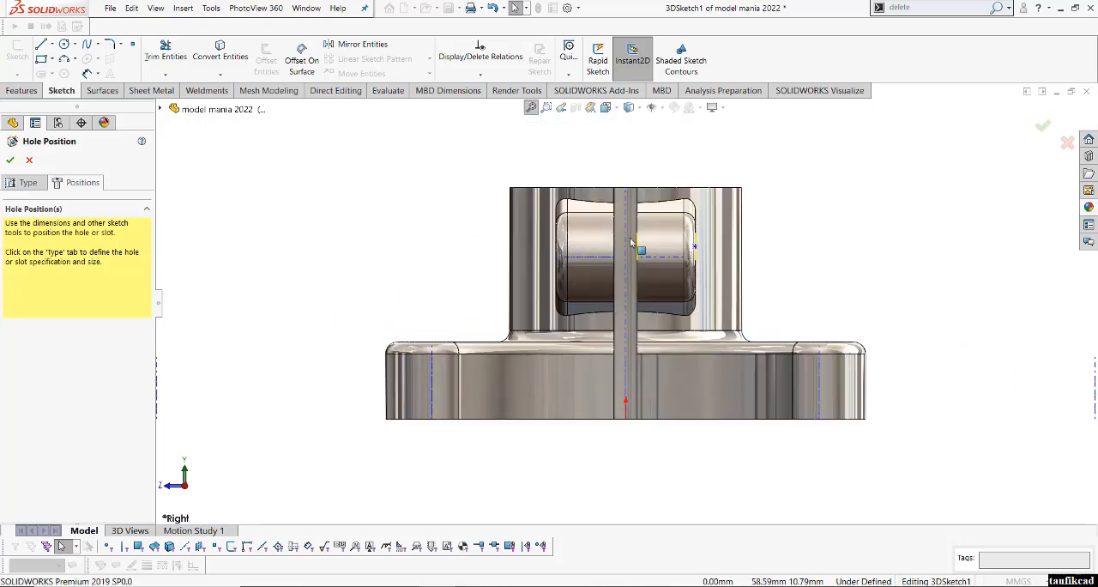
- Move the tapped hole's point onto the temporary axis at the centre of the lug's rounded end and accept the hole
scroll(639, 247, down, 4)
middle_drag(685, 260, 408, 367)
scroll(310, 420, up, 2)
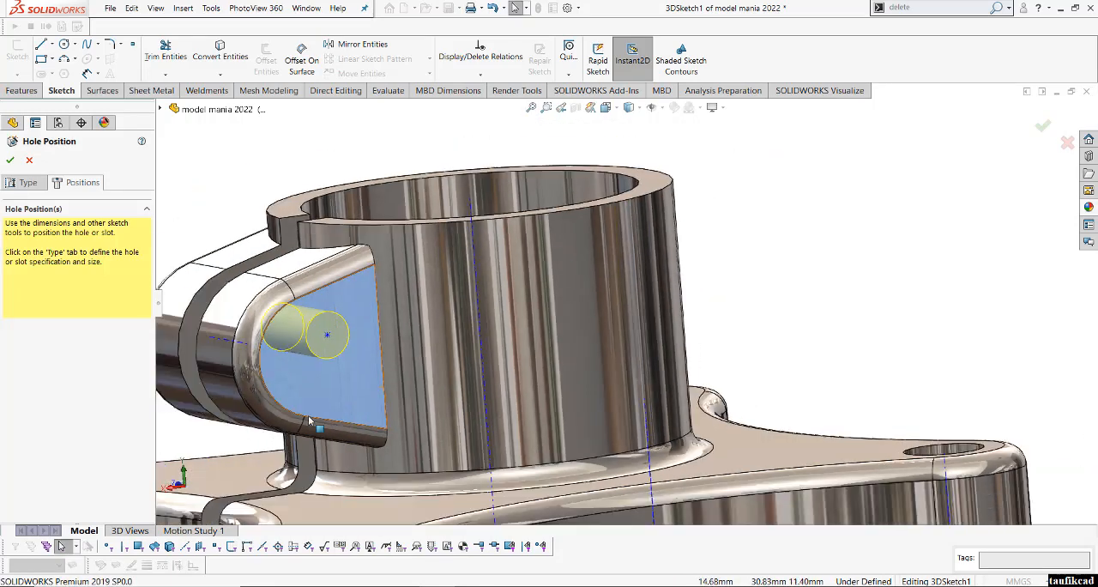
click(606, 108)
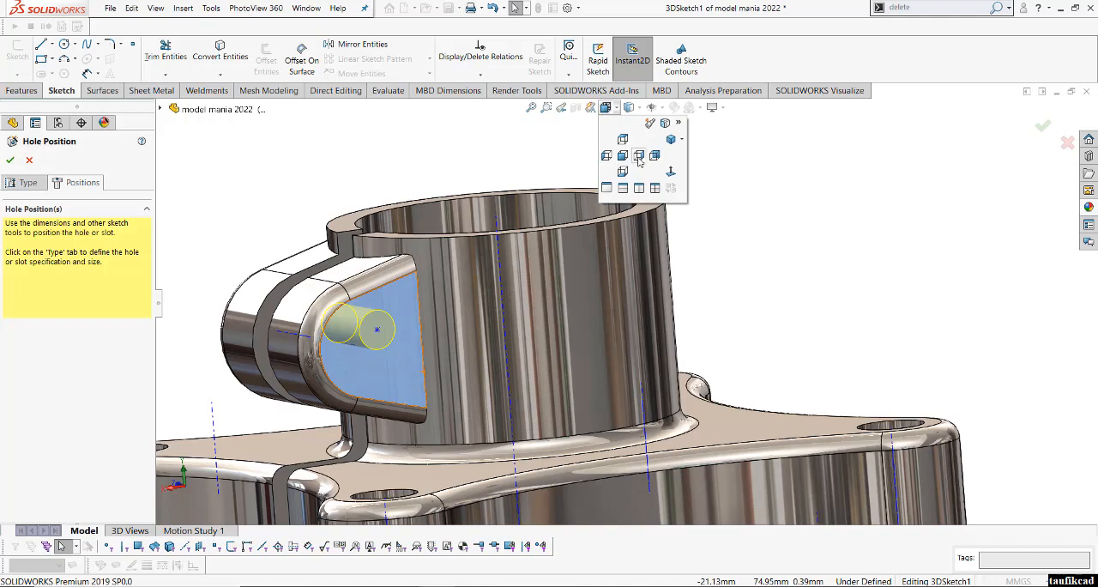
click(656, 157)
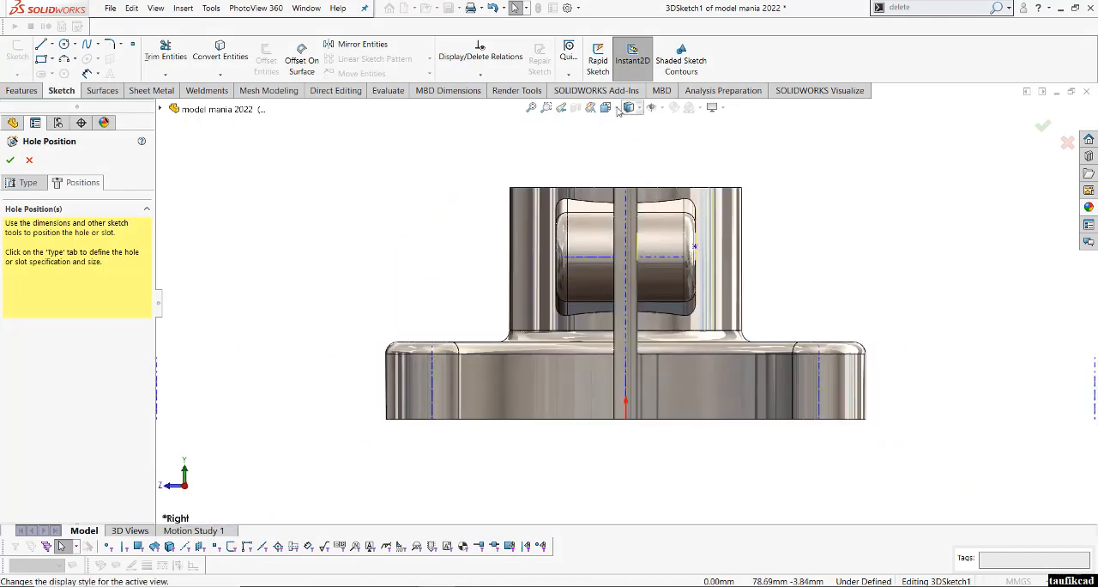
click(606, 107)
click(656, 163)
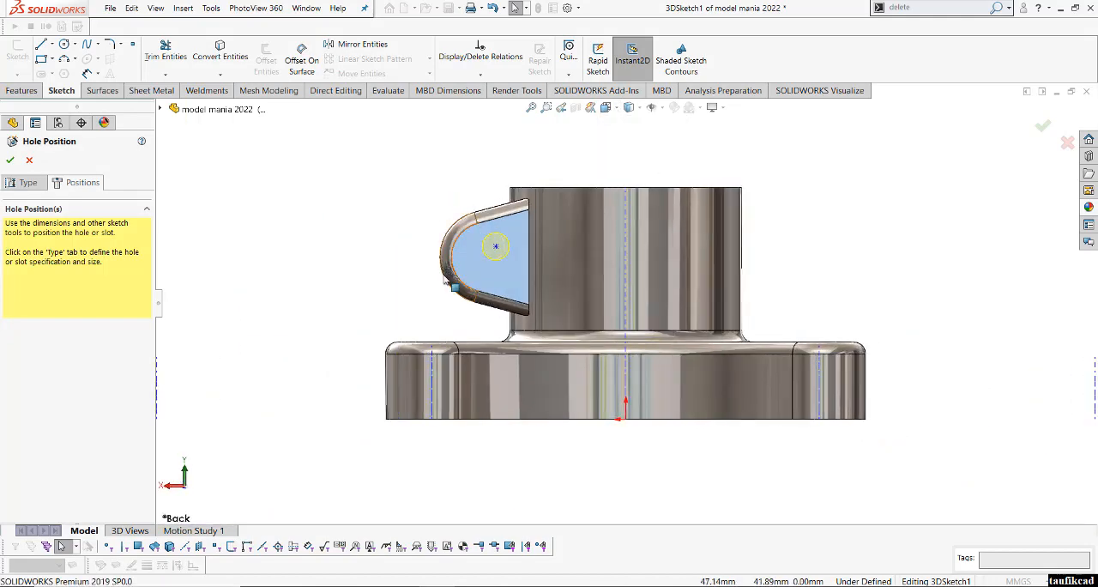
scroll(554, 288, down, 2)
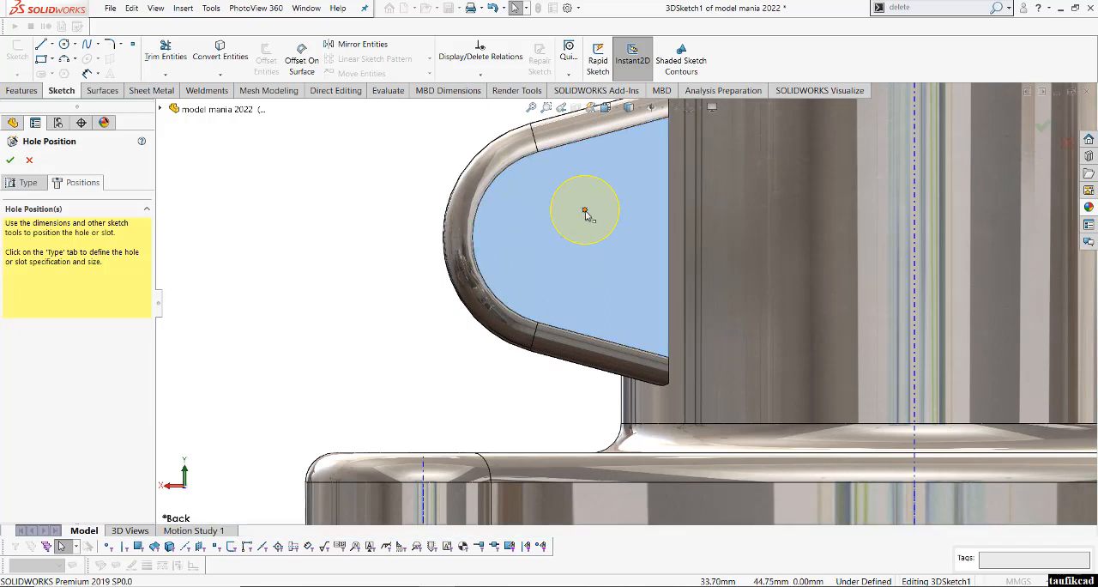
click(584, 210)
mouse_move(585, 237)
mouse_down()
mouse_move(579, 246)
mouse_move(560, 237)
mouse_up()
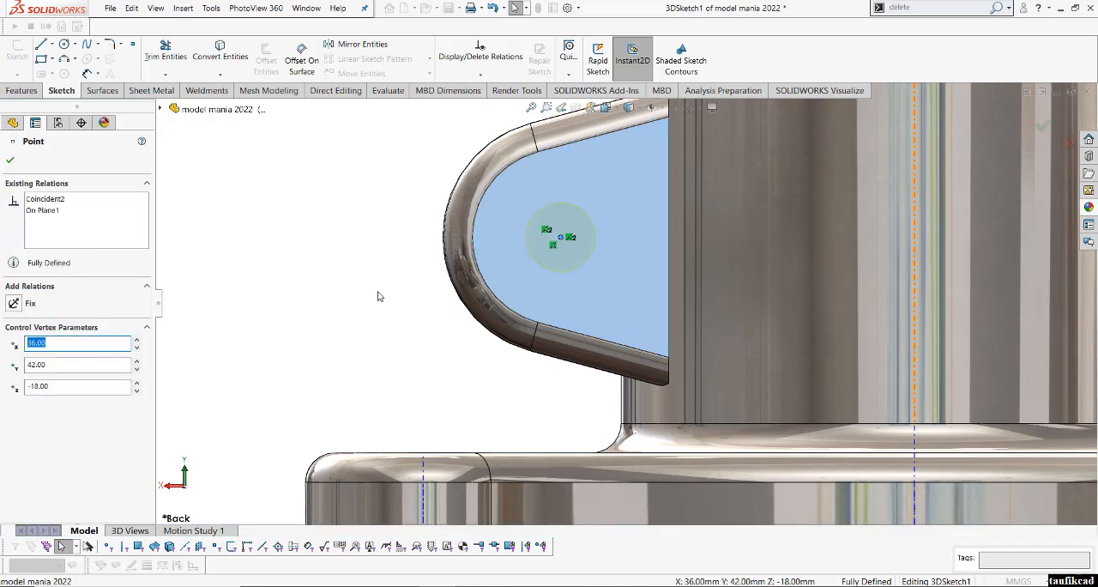
click(10, 160)
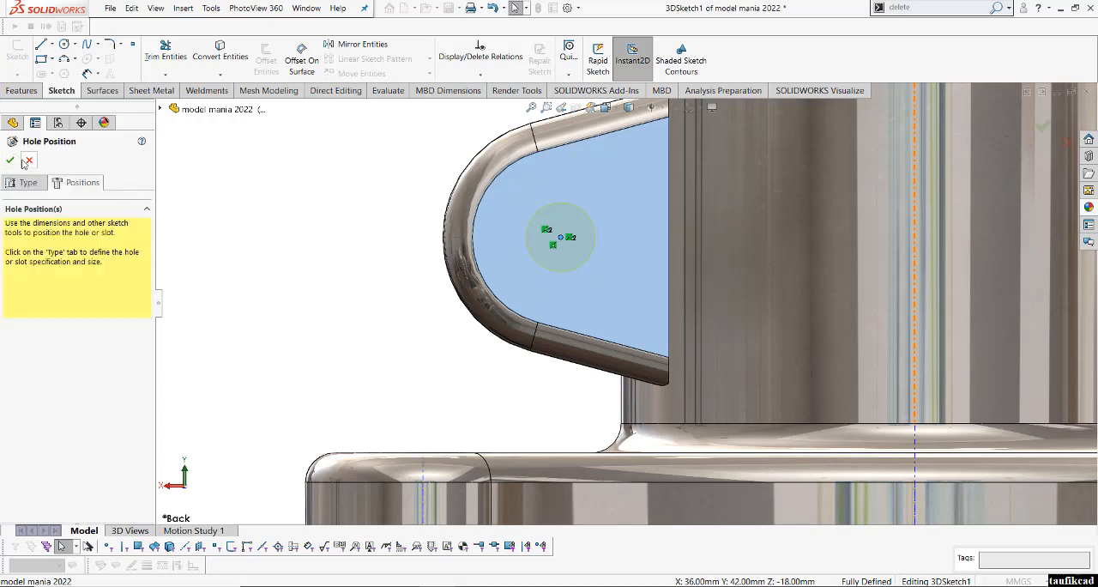
click(11, 160)
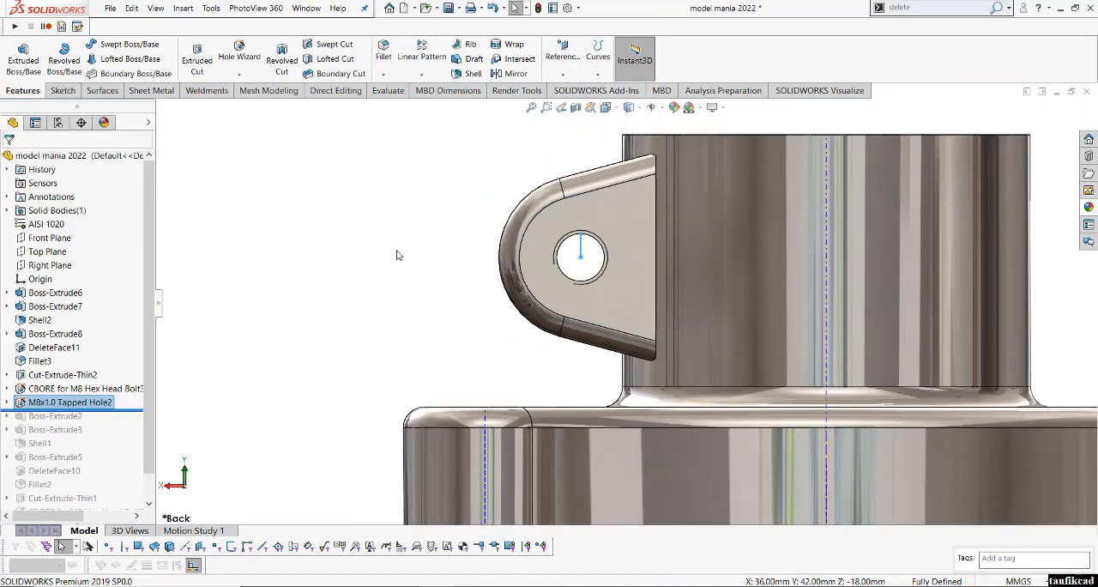
- Hide the temporary axes on the finished part
middle_drag(461, 246, 601, 298)
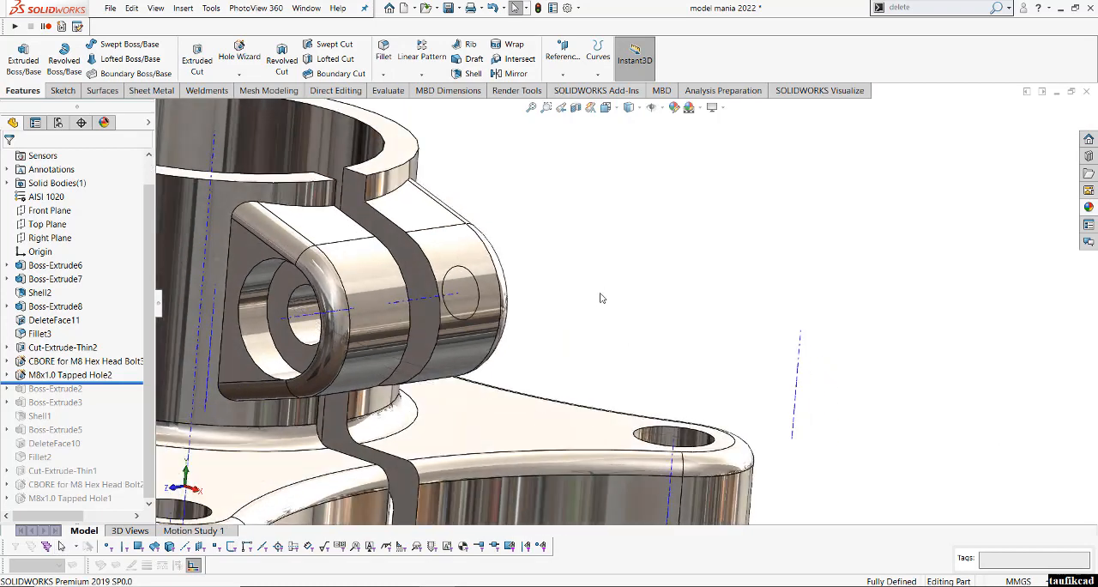
scroll(601, 298, up, 2)
scroll(384, 300, down, 2)
scroll(600, 283, up, 2)
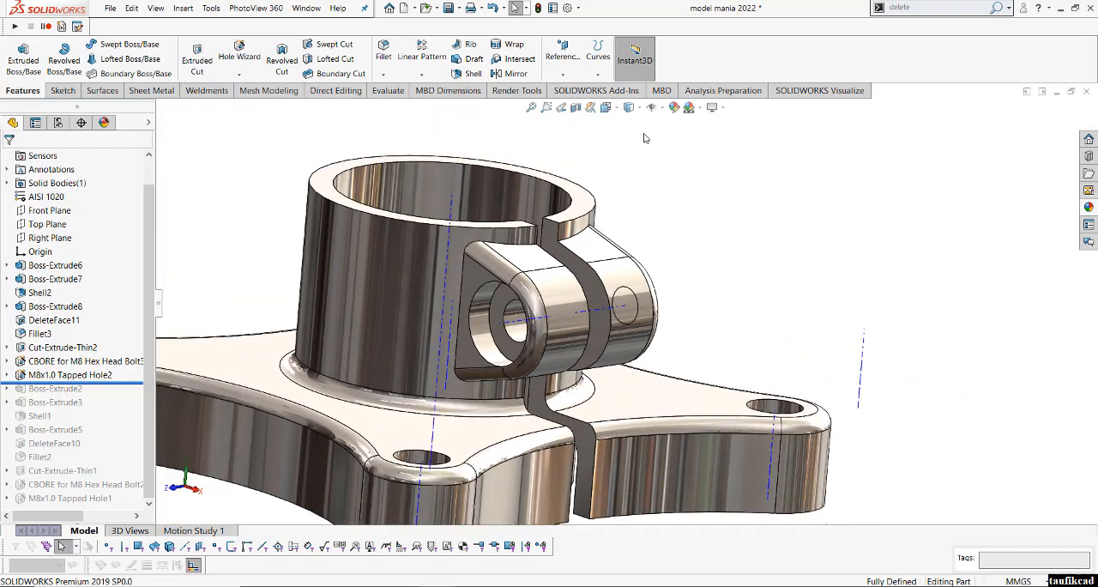
click(651, 107)
key(f)
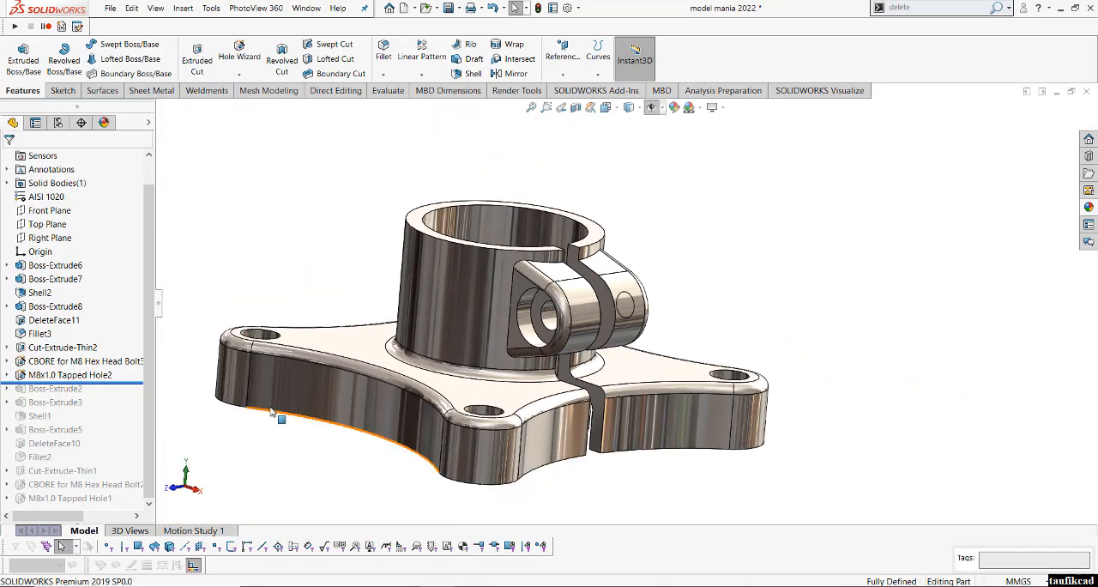
scroll(272, 413, down, 2)
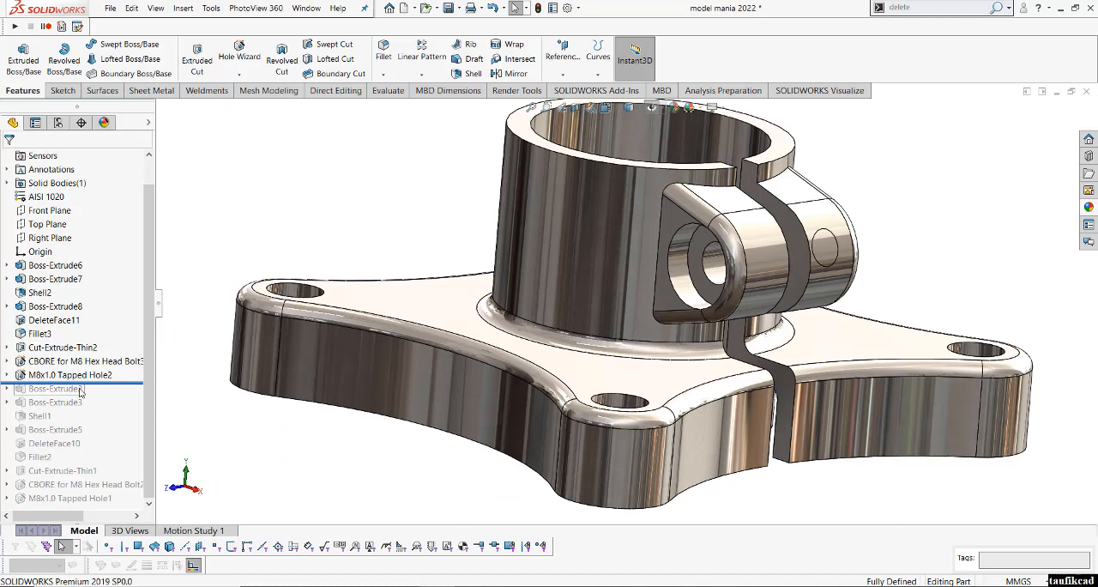
- Colour the Fillet3 feature red from the standard swatches and accept the appearance
click(40, 334)
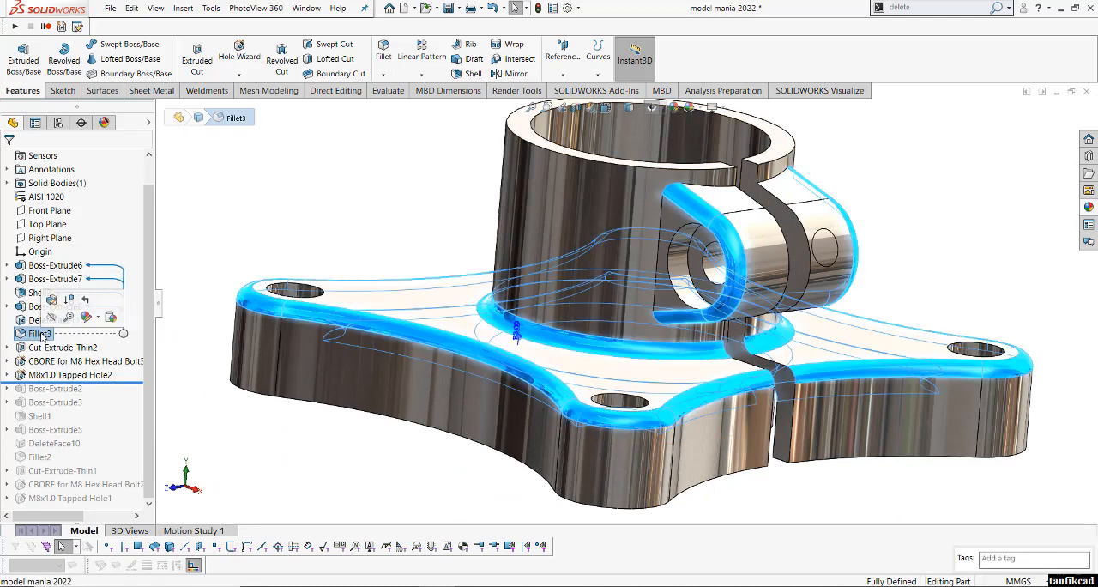
click(96, 317)
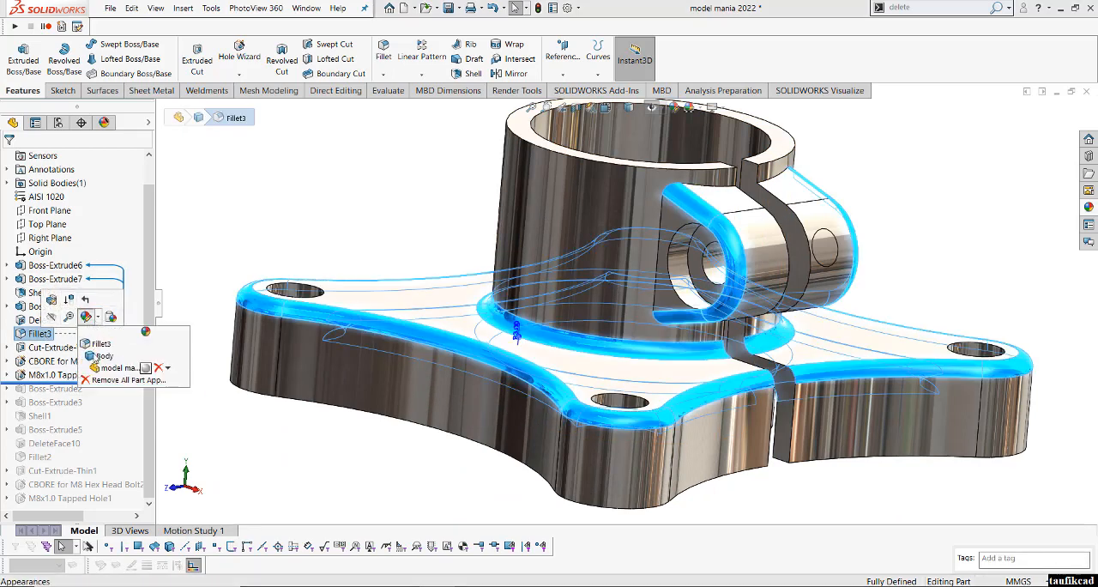
click(100, 344)
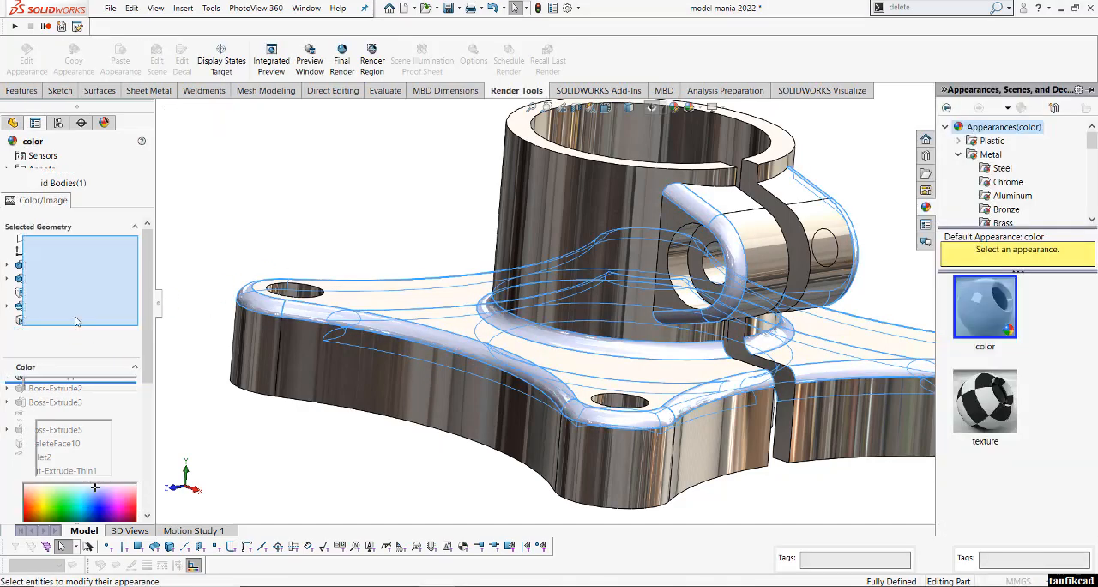
click(40, 444)
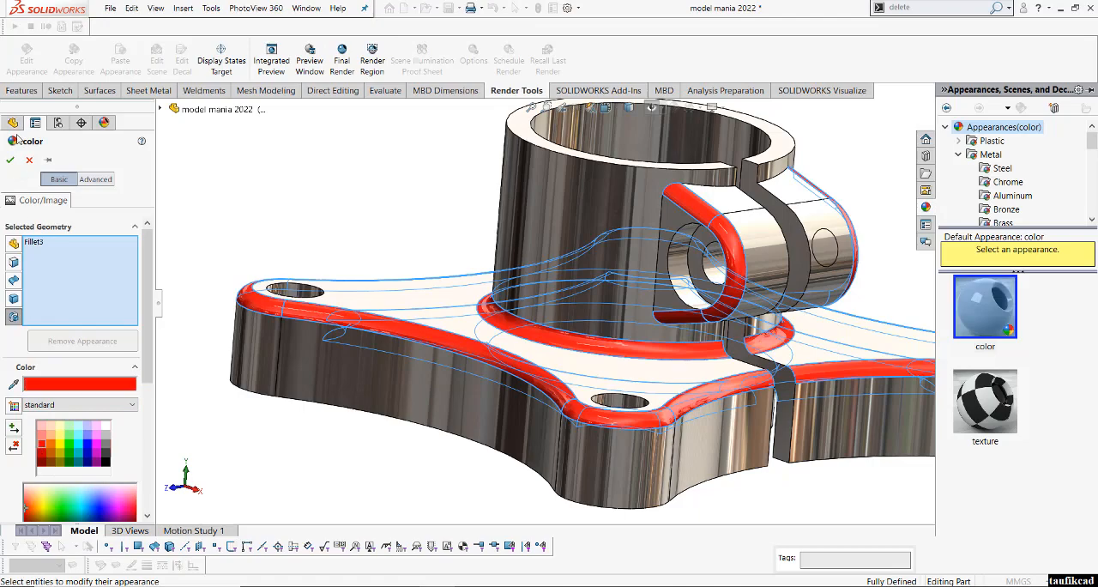
click(10, 161)
click(311, 186)
scroll(540, 264, up, 2)
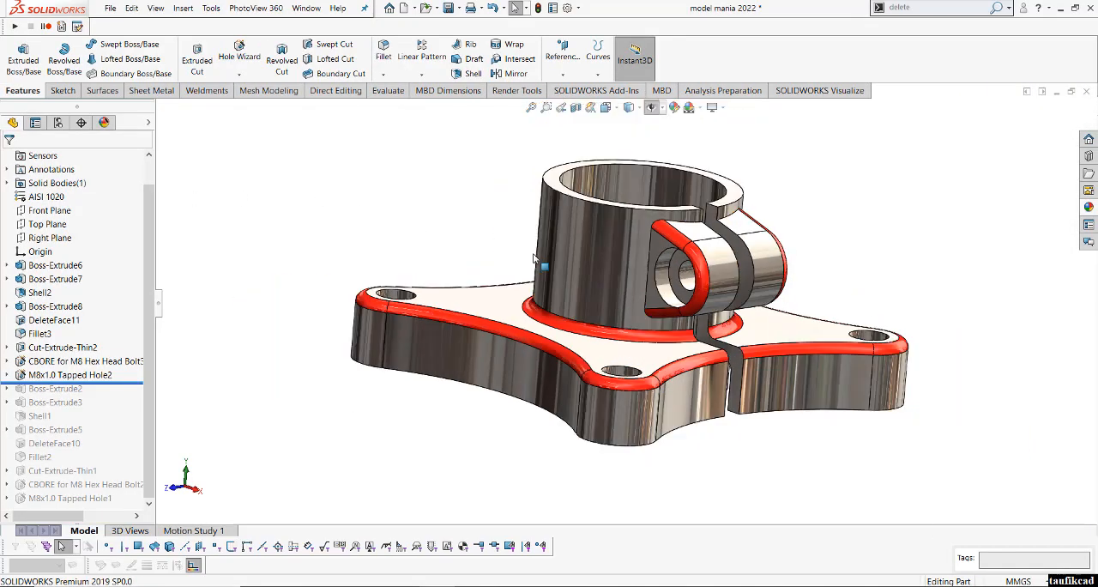
middle_drag(539, 265, 539, 429)
scroll(647, 280, down, 4)
scroll(647, 280, up, 2)
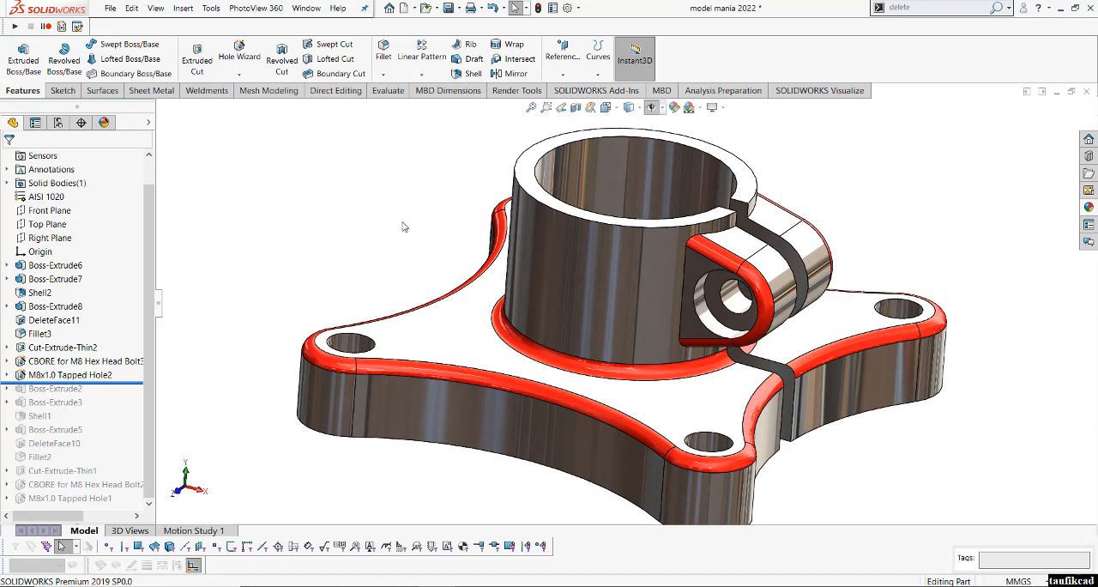
key(f)
scroll(719, 305, down, 2)
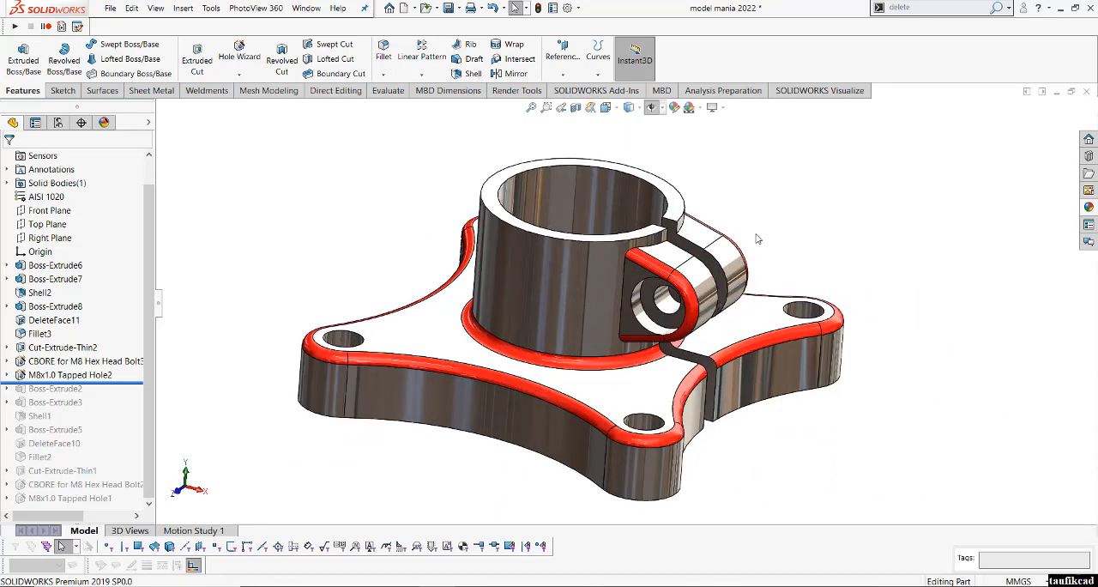